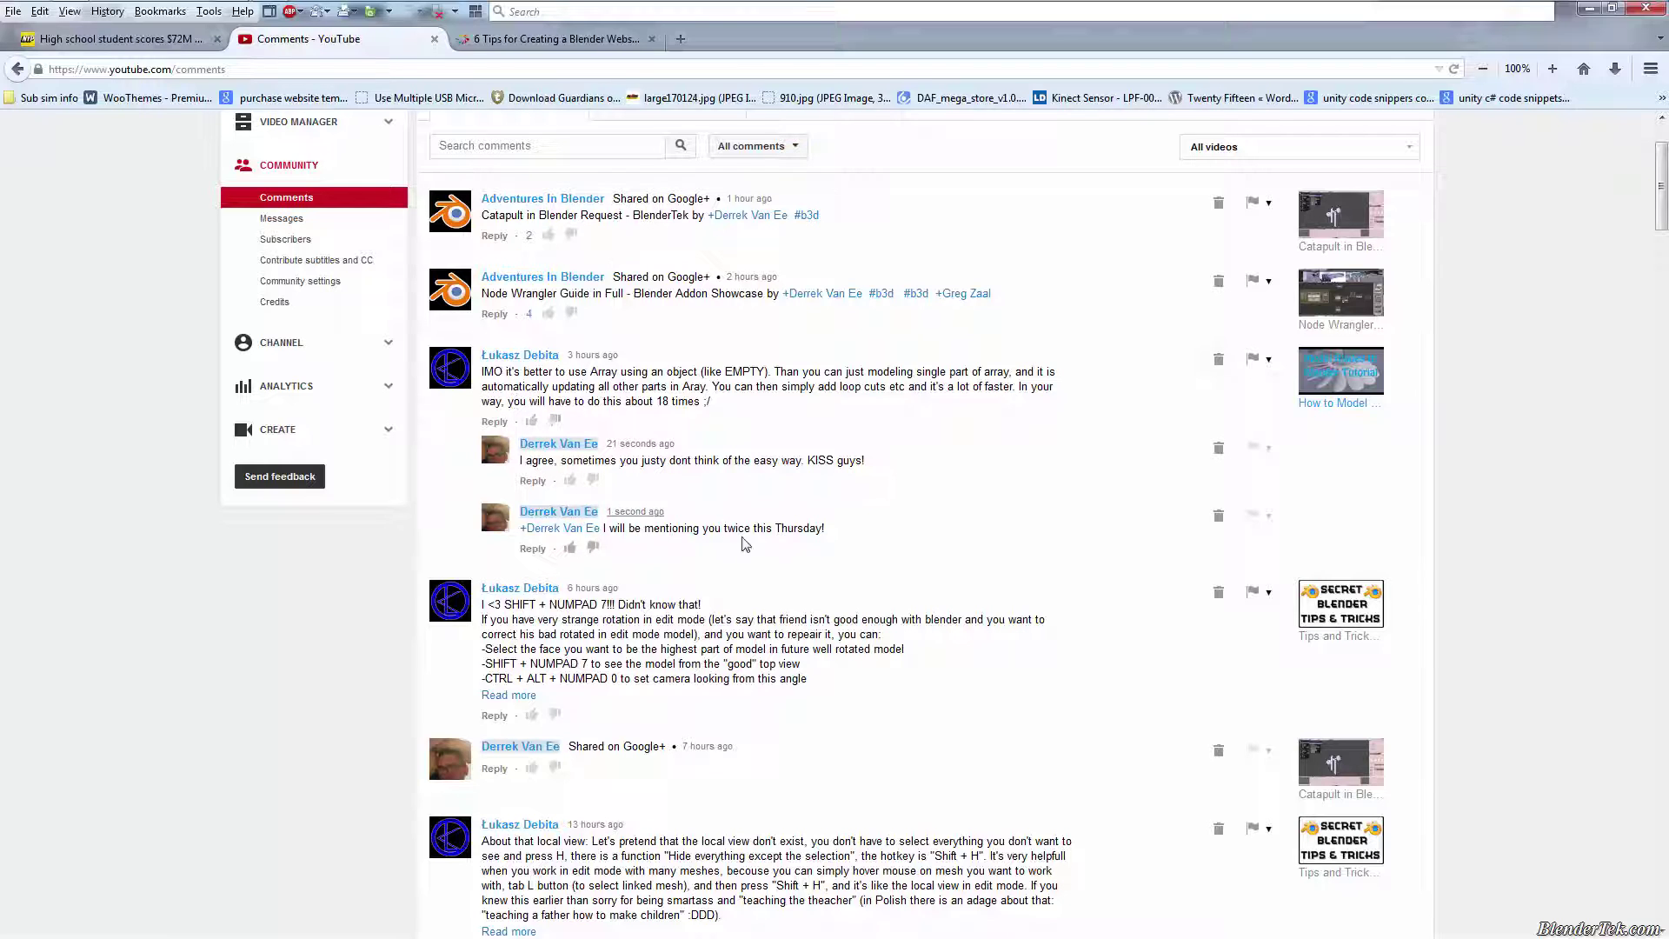
- Check the system date and time from the taskbar clock, then close the panel
{"action": "scroll", "coordinate": [839, 574], "scroll_direction": "down", "scroll_amount": 10}
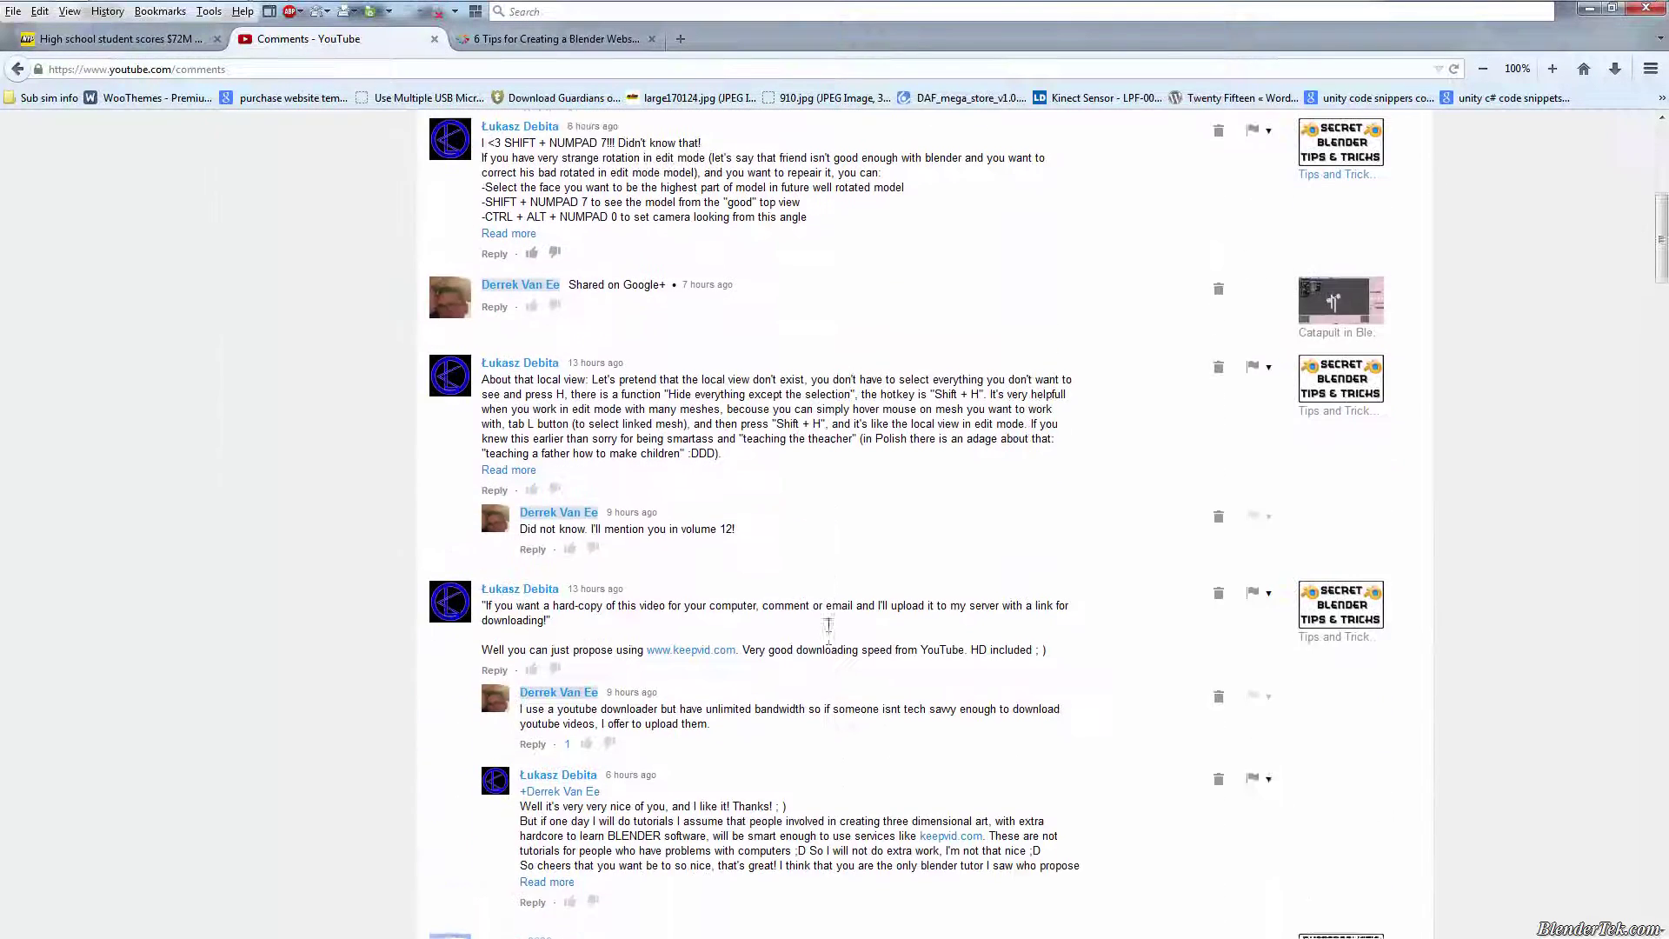
{"action": "scroll", "coordinate": [830, 632], "scroll_direction": "up", "scroll_amount": 12}
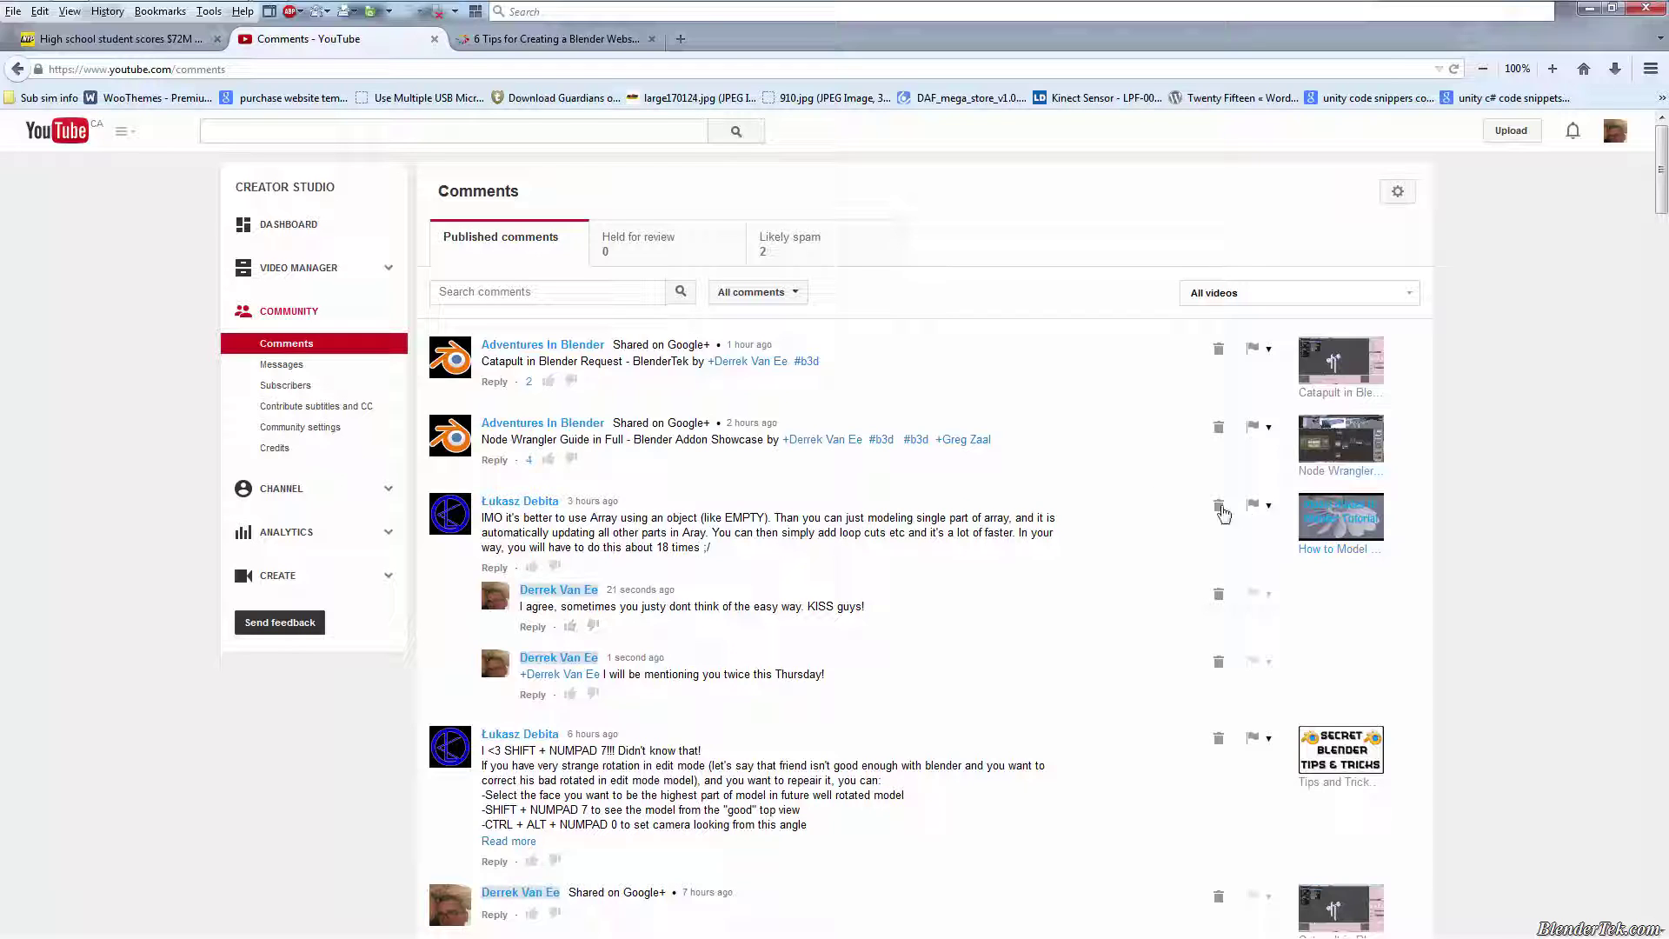
{"action": "left_click", "coordinate": [1619, 11]}
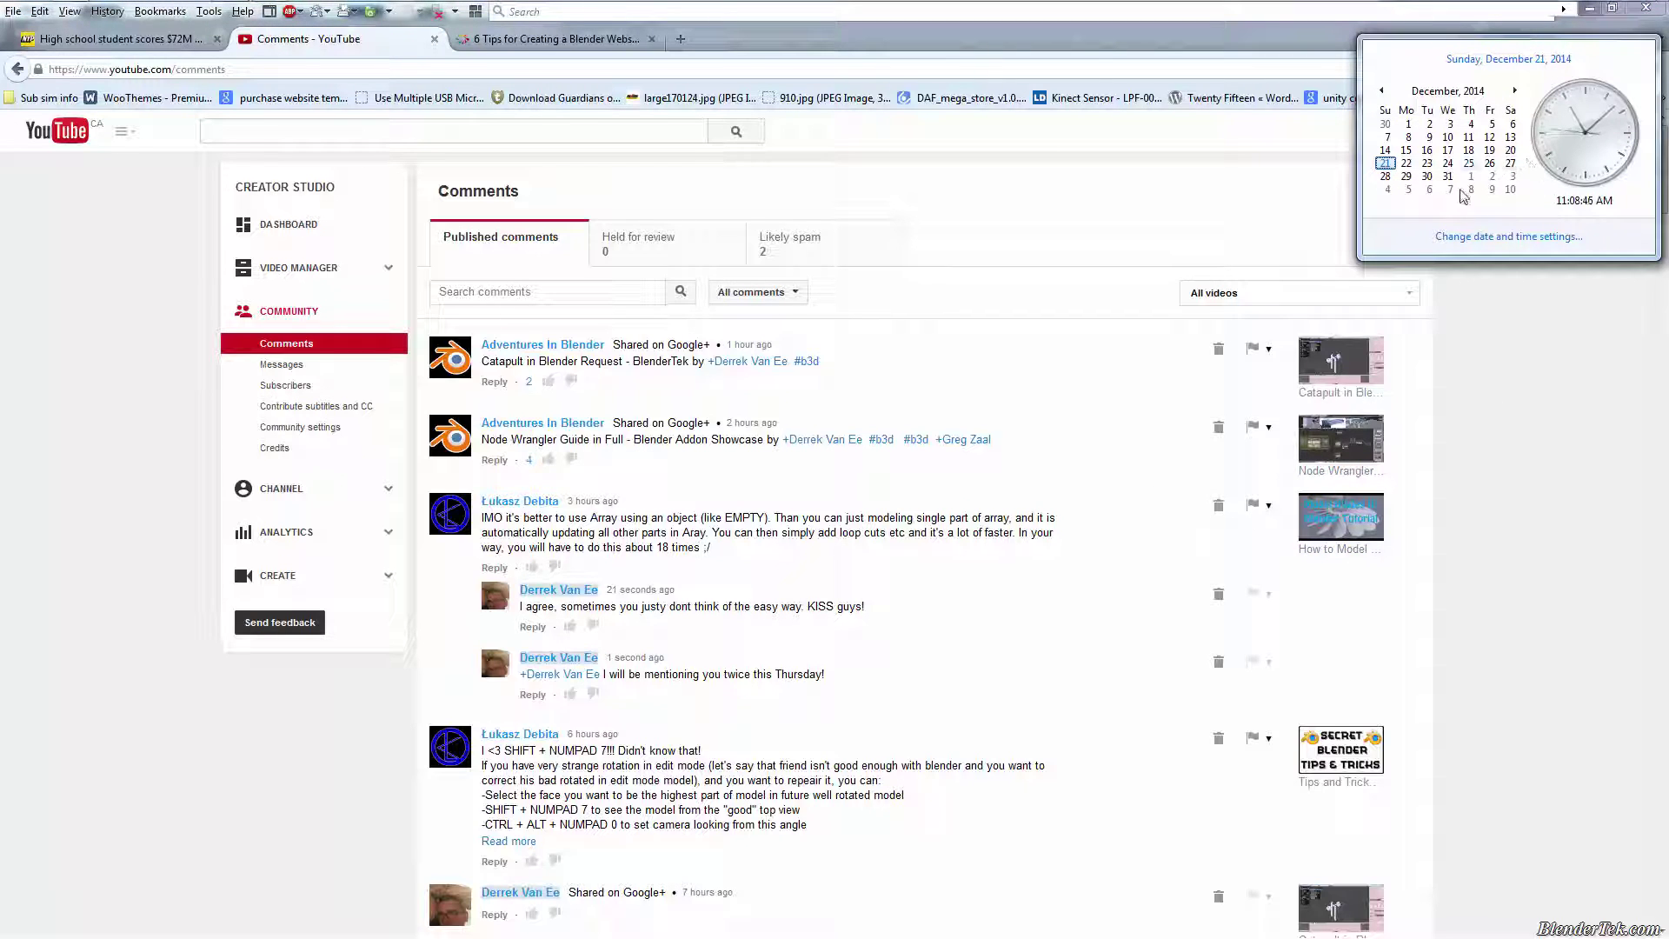
{"action": "left_click", "coordinate": [1531, 573]}
{"action": "right_click", "coordinate": [1531, 573]}
{"action": "left_click", "coordinate": [1537, 543]}
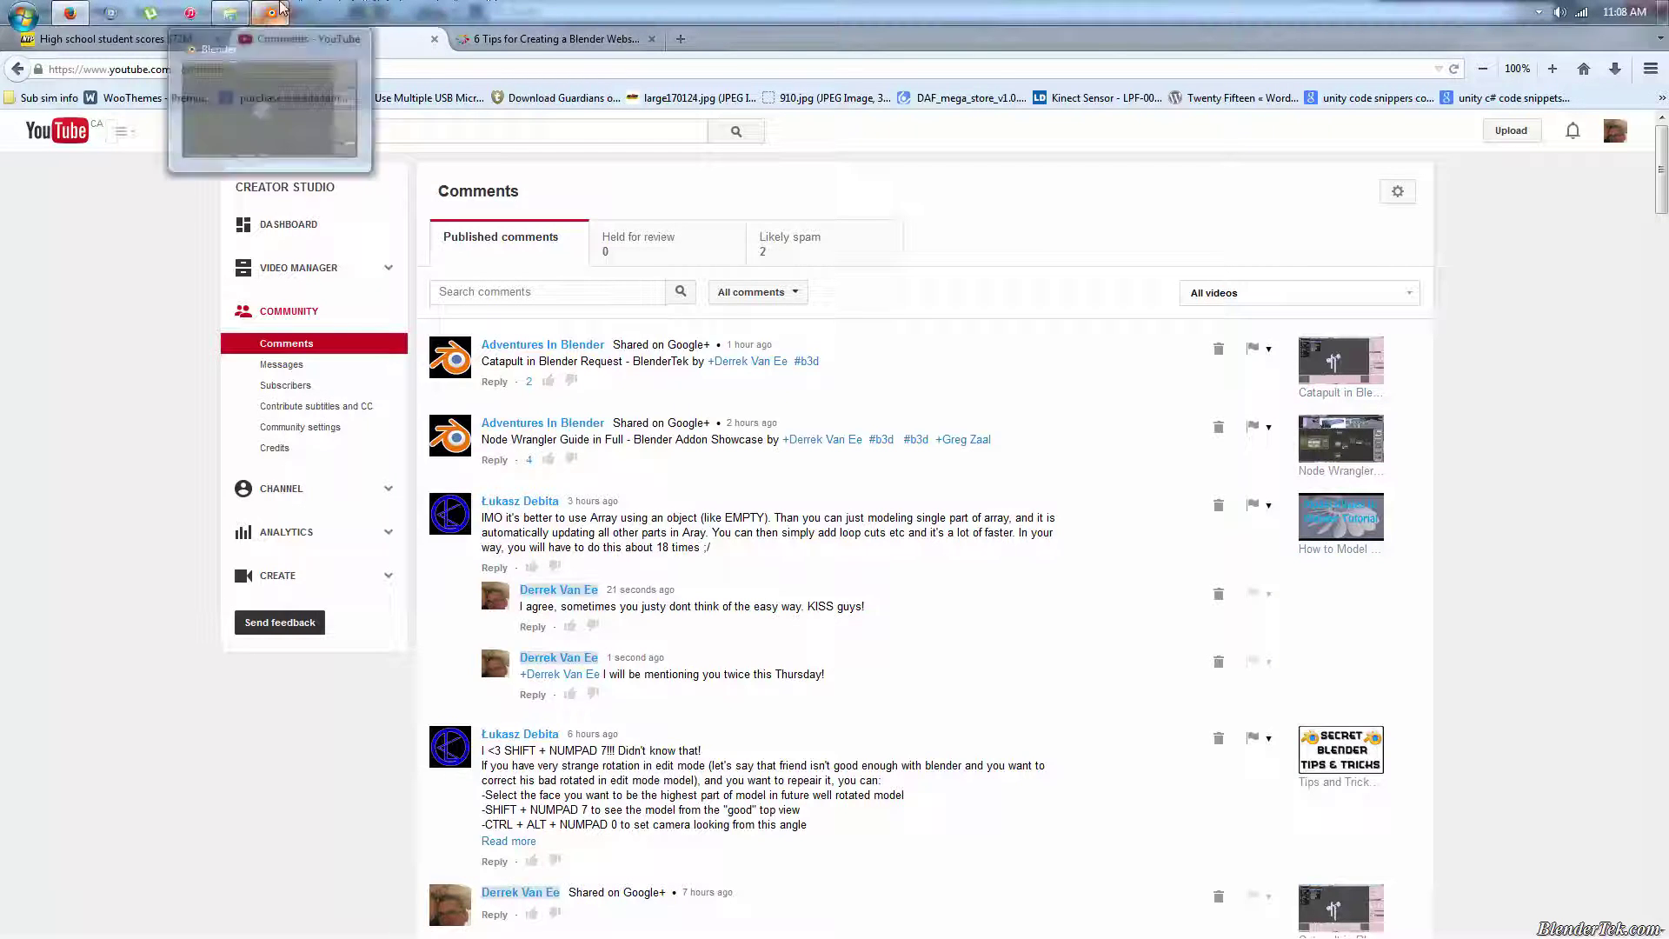
- Open the blend file with the default cube from the Projects > YouTube folder
{"action": "left_click", "coordinate": [280, 7]}
{"action": "left_click", "coordinate": [52, 32]}
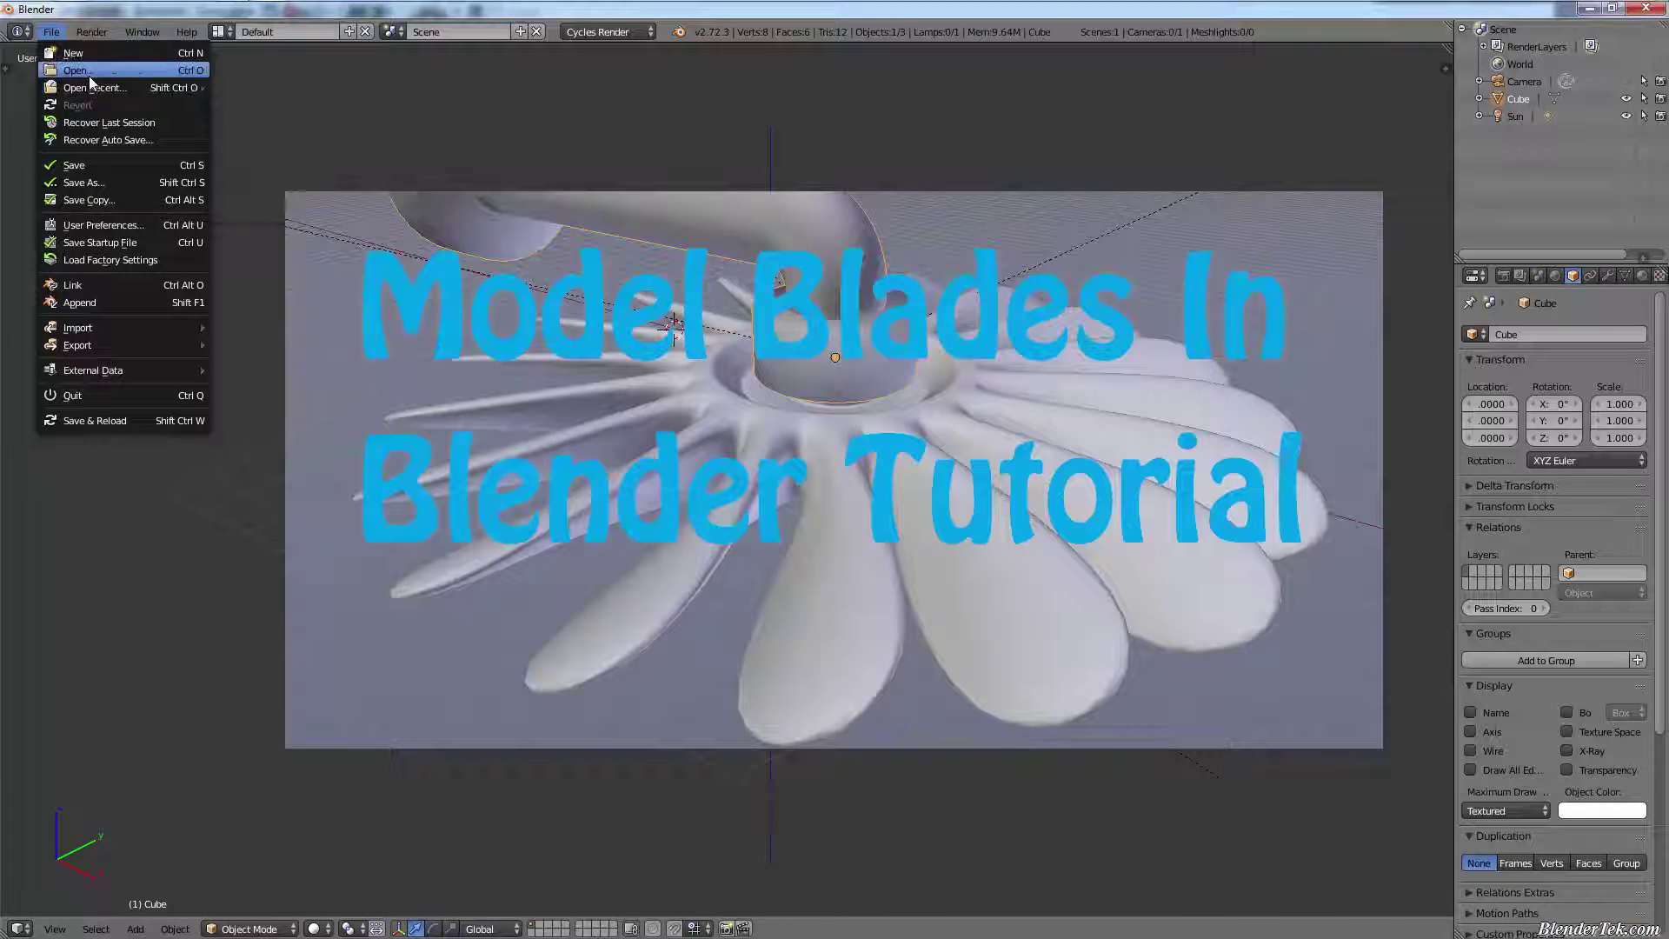
{"action": "left_click", "coordinate": [88, 71]}
{"action": "left_click", "coordinate": [76, 398]}
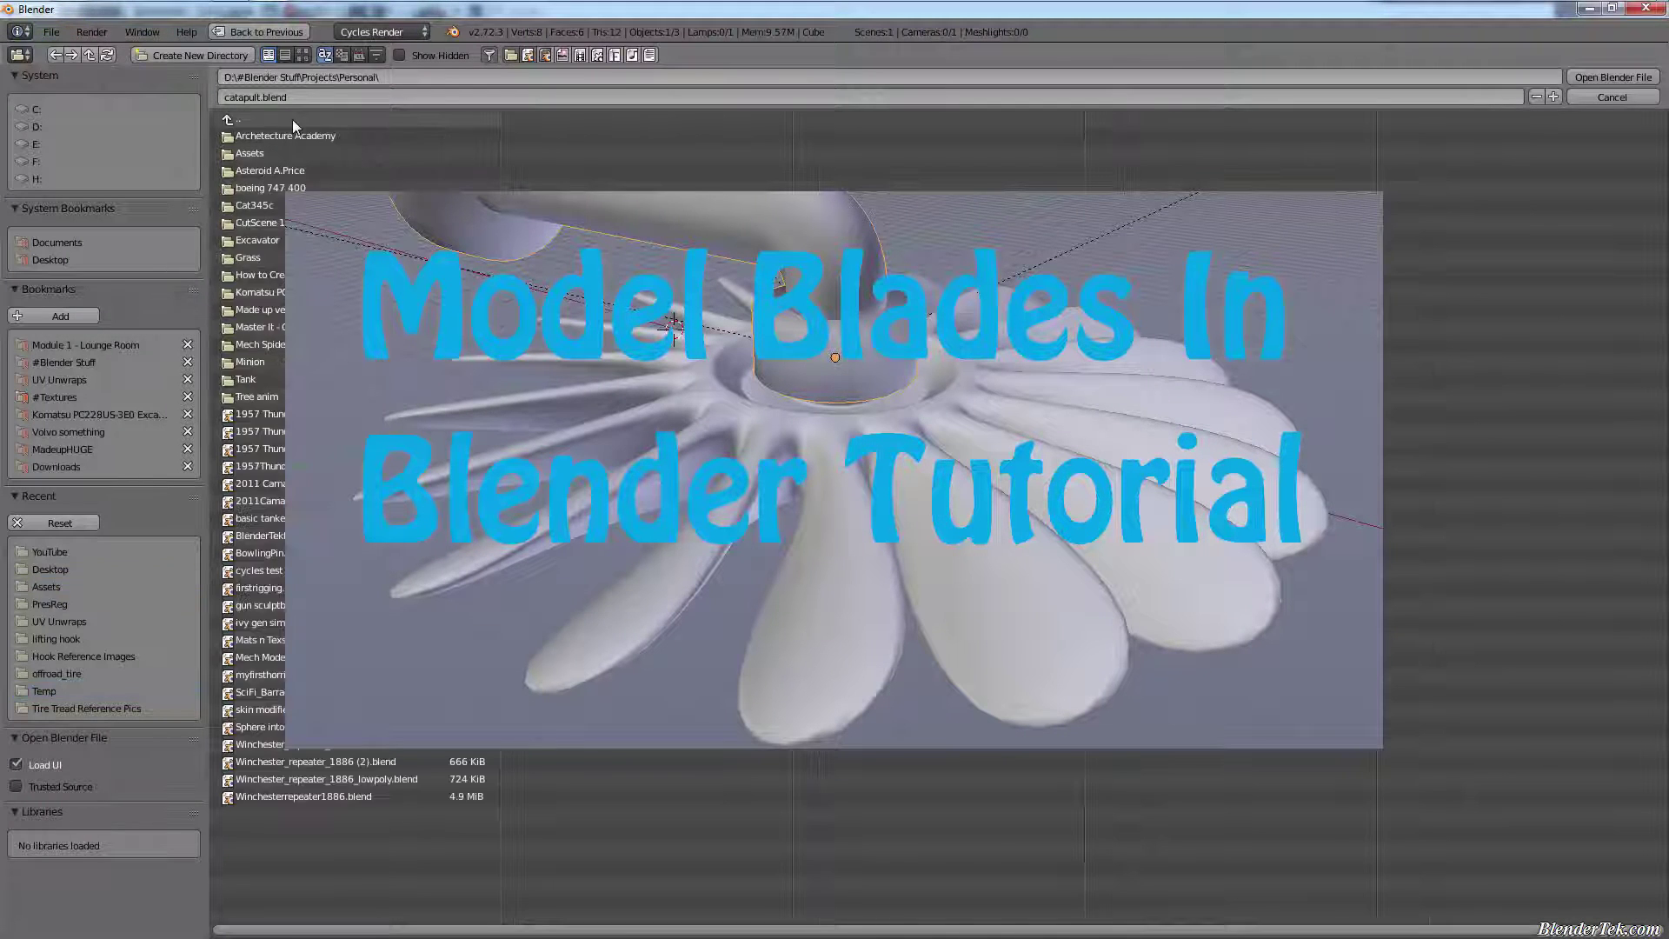
{"action": "left_click", "coordinate": [292, 118]}
{"action": "left_click", "coordinate": [291, 167]}
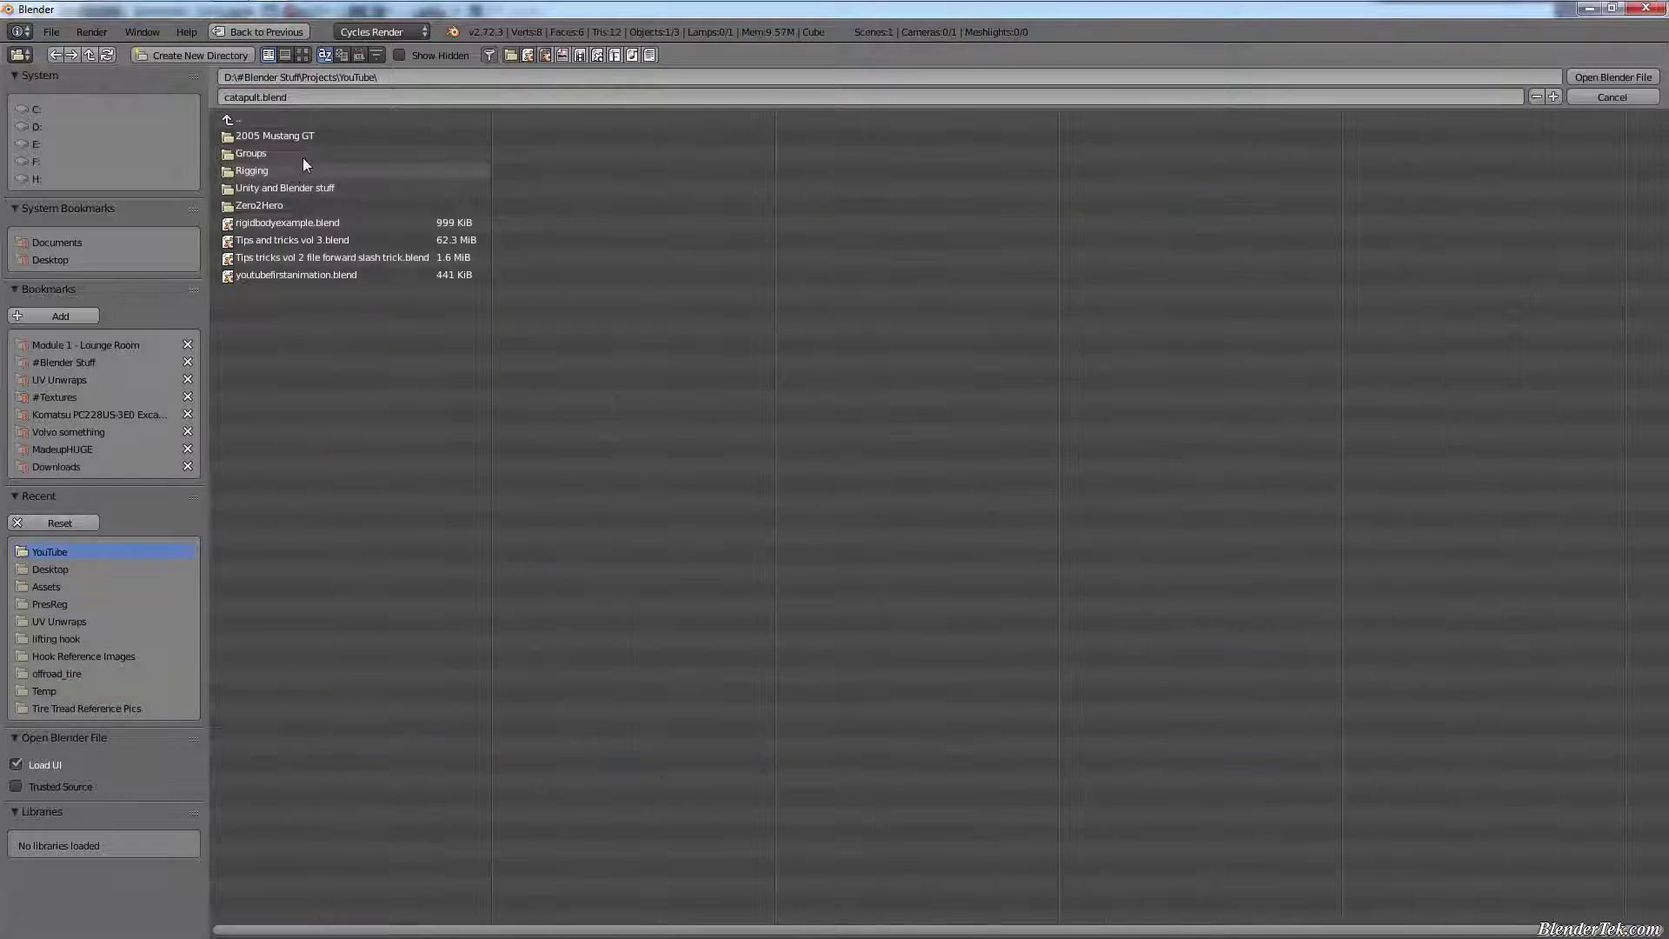
{"action": "double_click", "coordinate": [297, 209]}
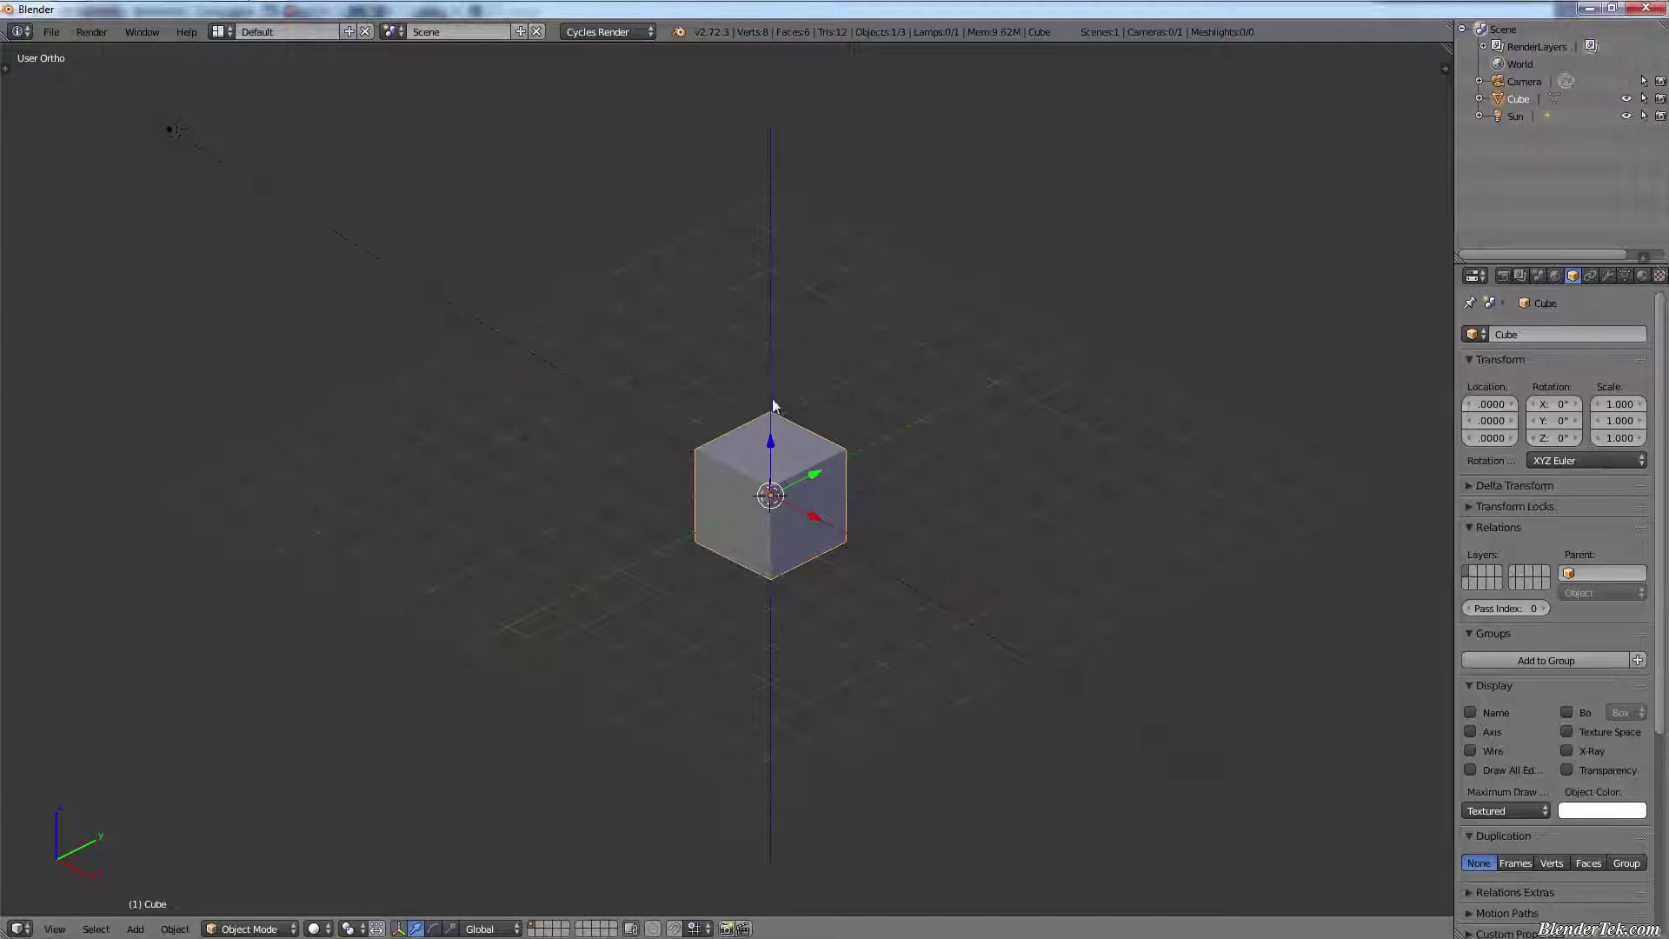
- Delete the default cube and add a Circle mesh at the scene centre
{"action": "key", "text": "x"}
{"action": "left_click", "coordinate": [856, 503]}
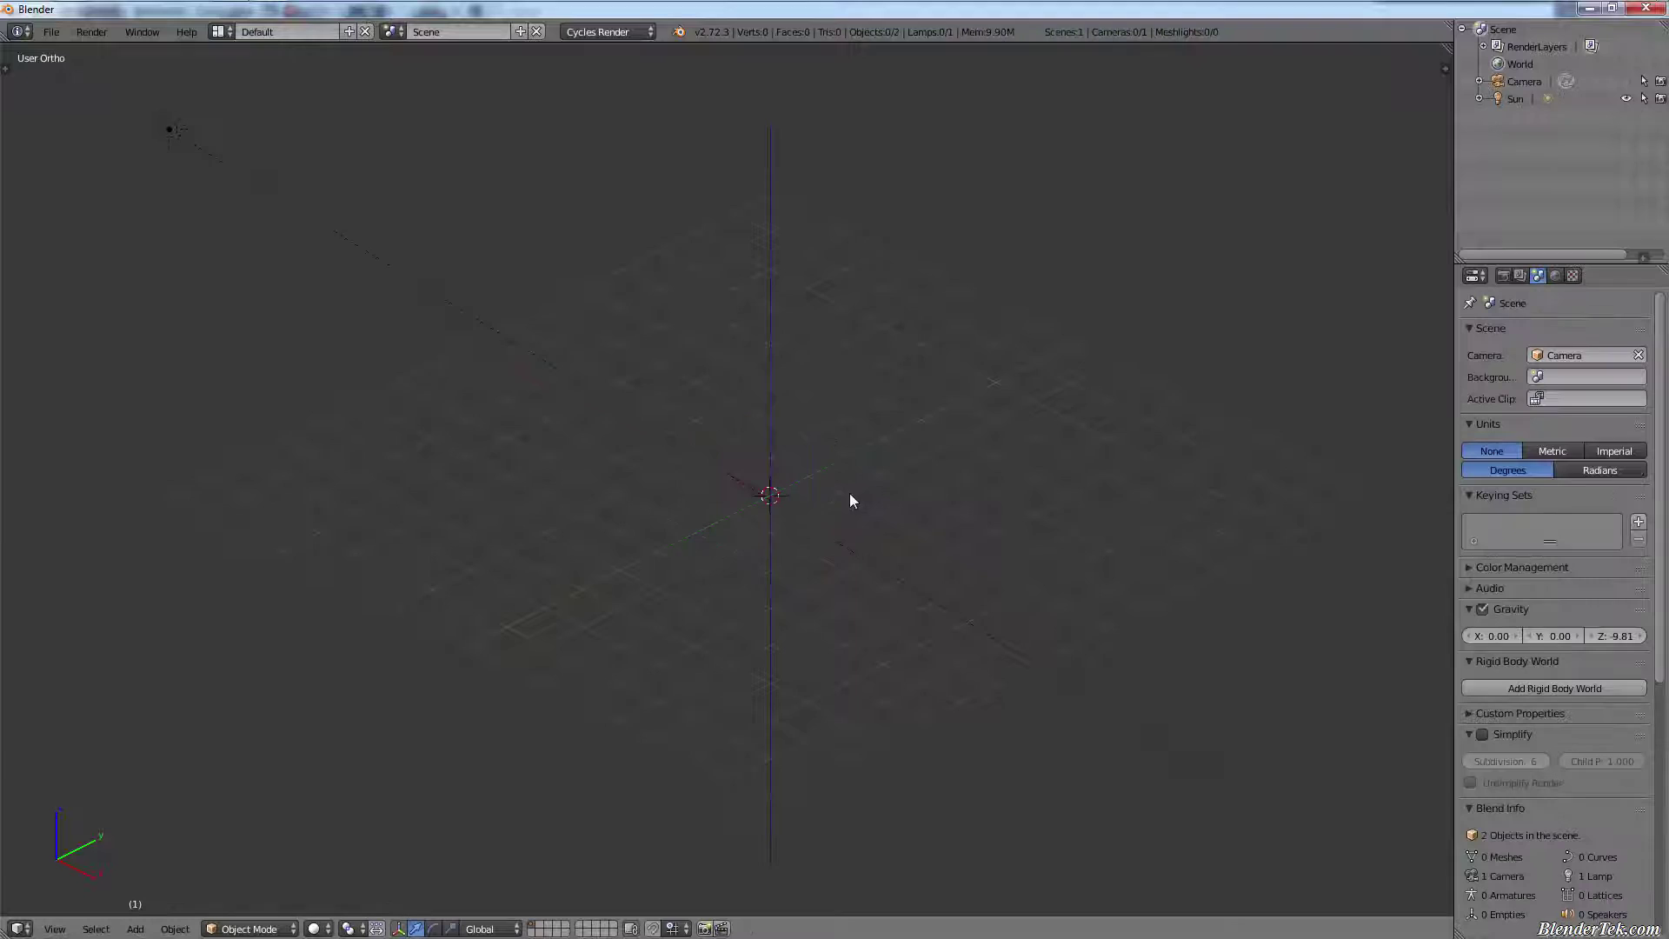
{"action": "key", "text": "shift+a"}
{"action": "mouse_move", "coordinate": [849, 493]}
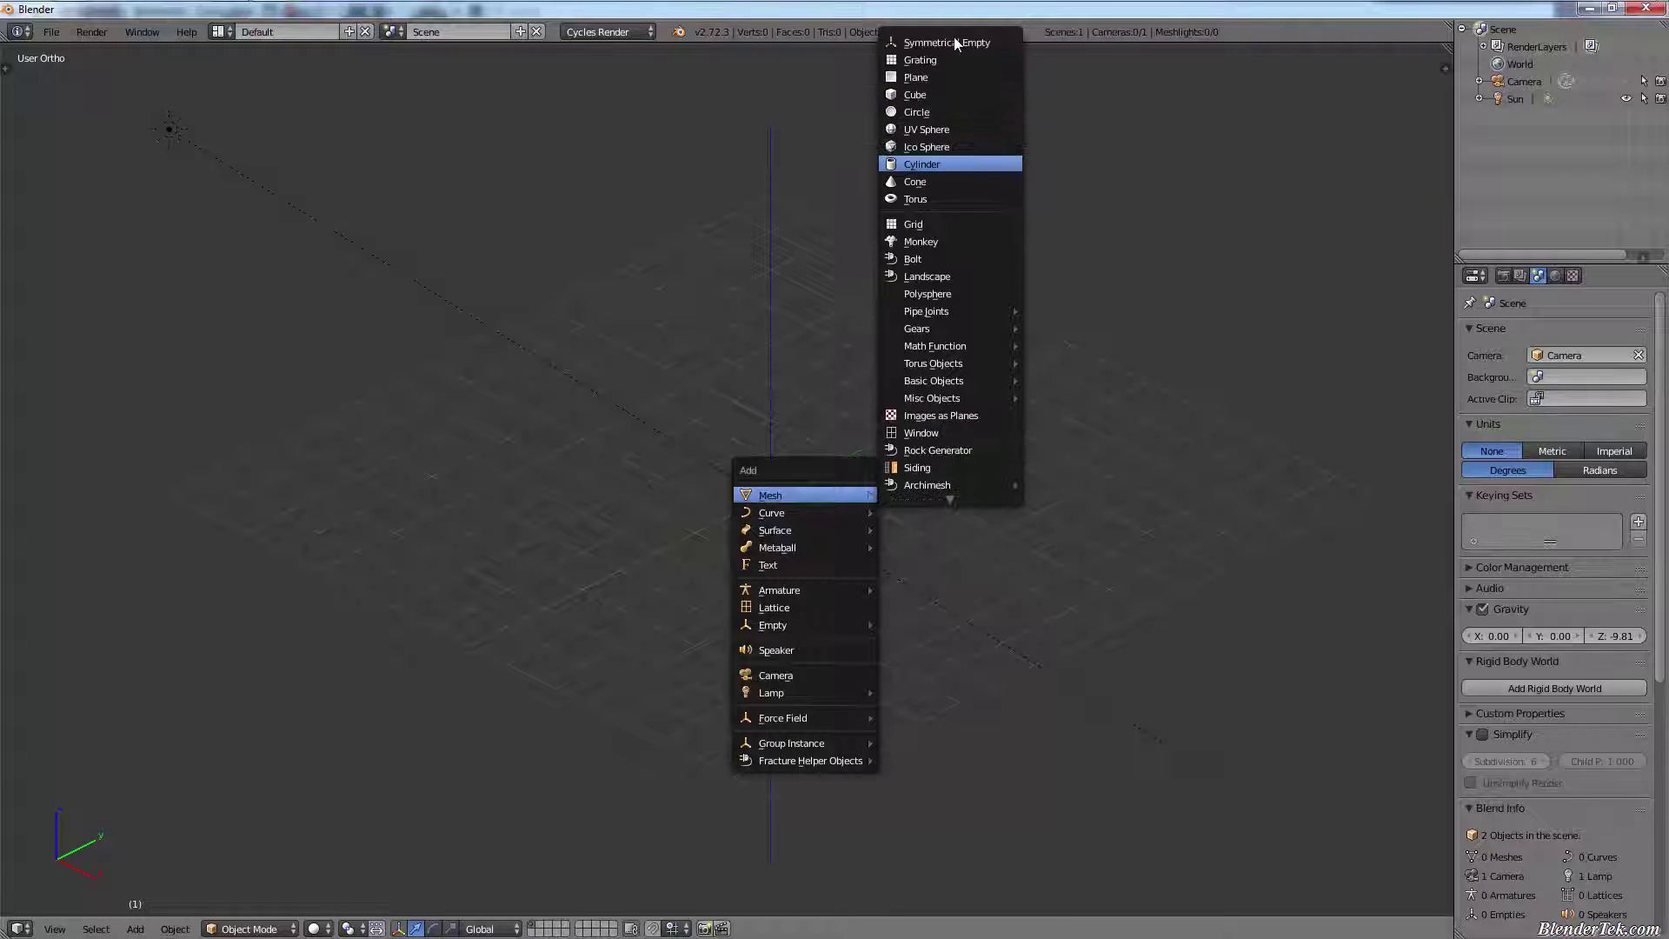
{"action": "left_click", "coordinate": [919, 111]}
{"action": "scroll", "coordinate": [829, 509], "scroll_direction": "up", "scroll_amount": 3}
- Extrude the circle upward into a ring wall and fill its top and bottom
{"action": "key", "text": "Tab"}
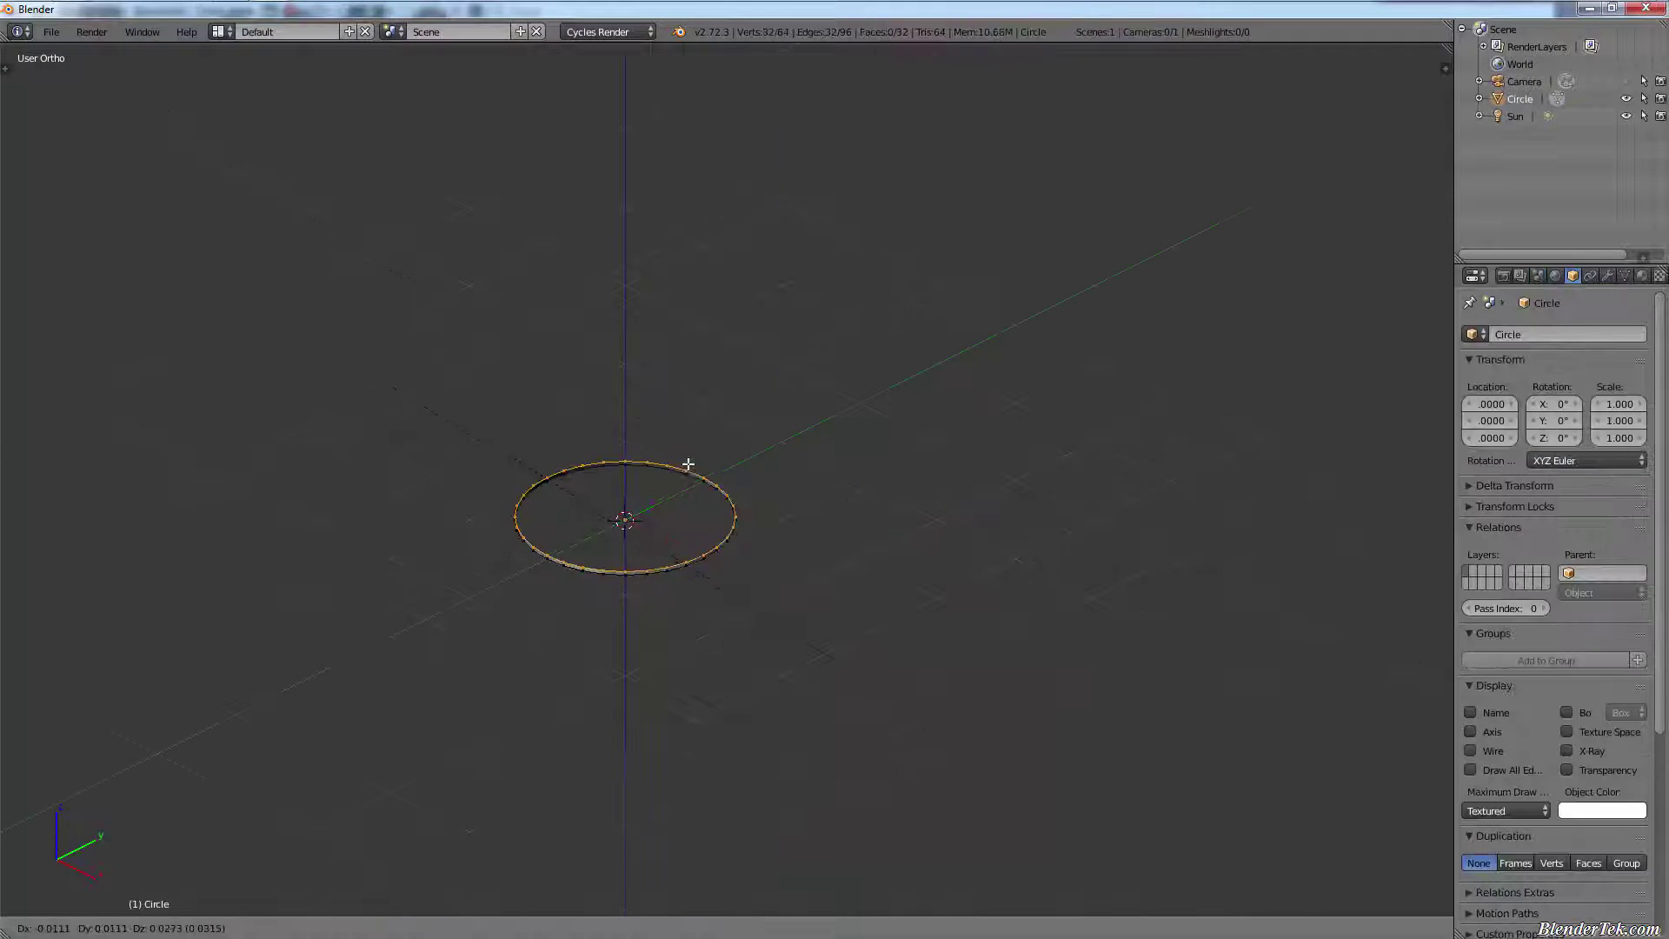
{"action": "key", "text": "e"}
{"action": "left_click", "coordinate": [683, 443]}
{"action": "scroll", "coordinate": [688, 460], "scroll_direction": "up", "scroll_amount": 2}
{"action": "scroll", "coordinate": [688, 460], "scroll_direction": "up", "scroll_amount": 1}
{"action": "key", "text": "a"}
{"action": "key", "text": "a"}
{"action": "key", "text": "f"}
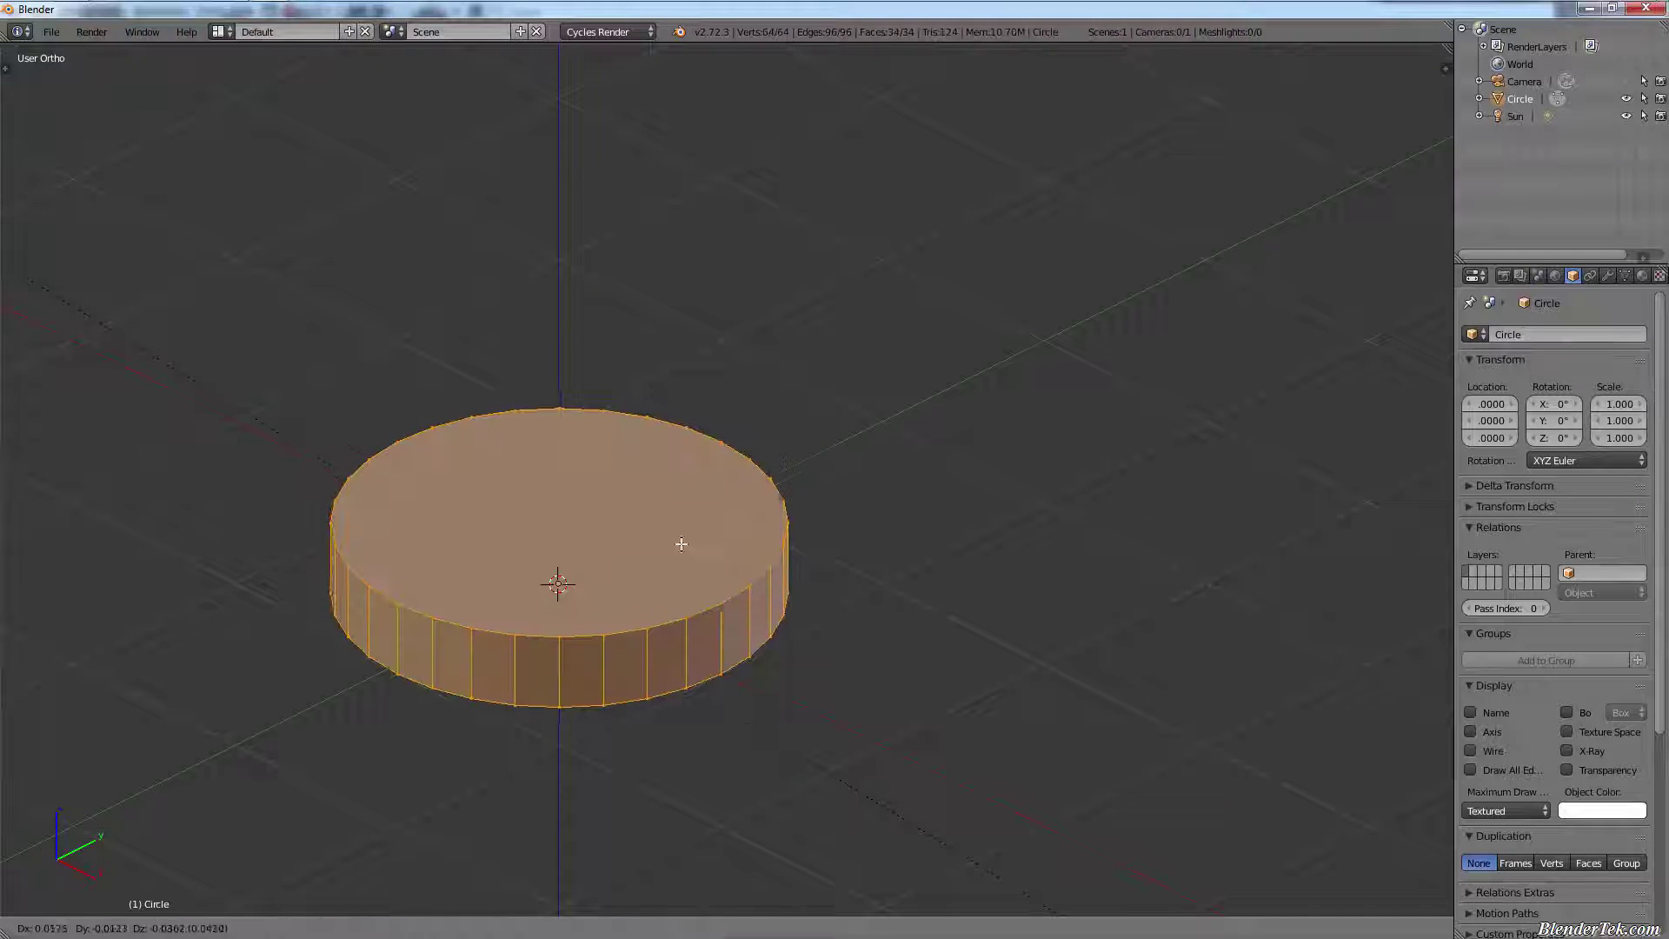
{"action": "key", "text": "a"}
- Extrude three front rim faces into prongs and rotate the front-left prong's end to bend it
{"action": "right_click", "coordinate": [560, 629]}
{"action": "right_click", "coordinate": [514, 695]}
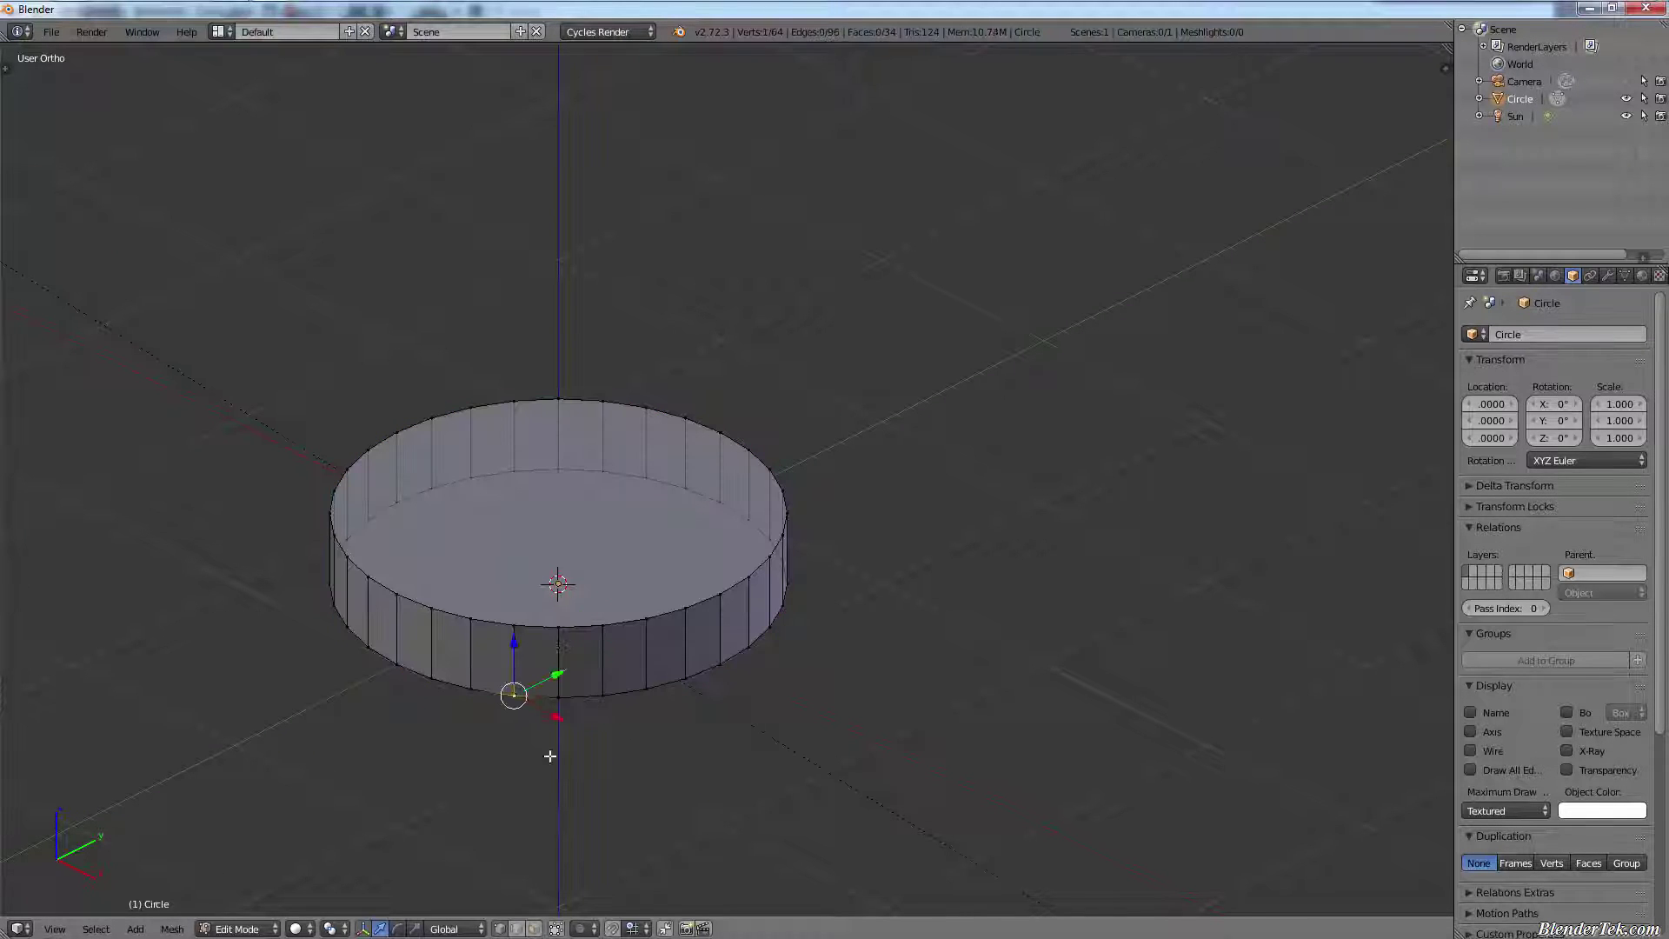
{"action": "left_click", "coordinate": [533, 929]}
{"action": "right_click", "coordinate": [539, 661]}
{"action": "right_click", "coordinate": [625, 659], "text": "shift"}
{"action": "right_click", "coordinate": [708, 645], "text": "shift"}
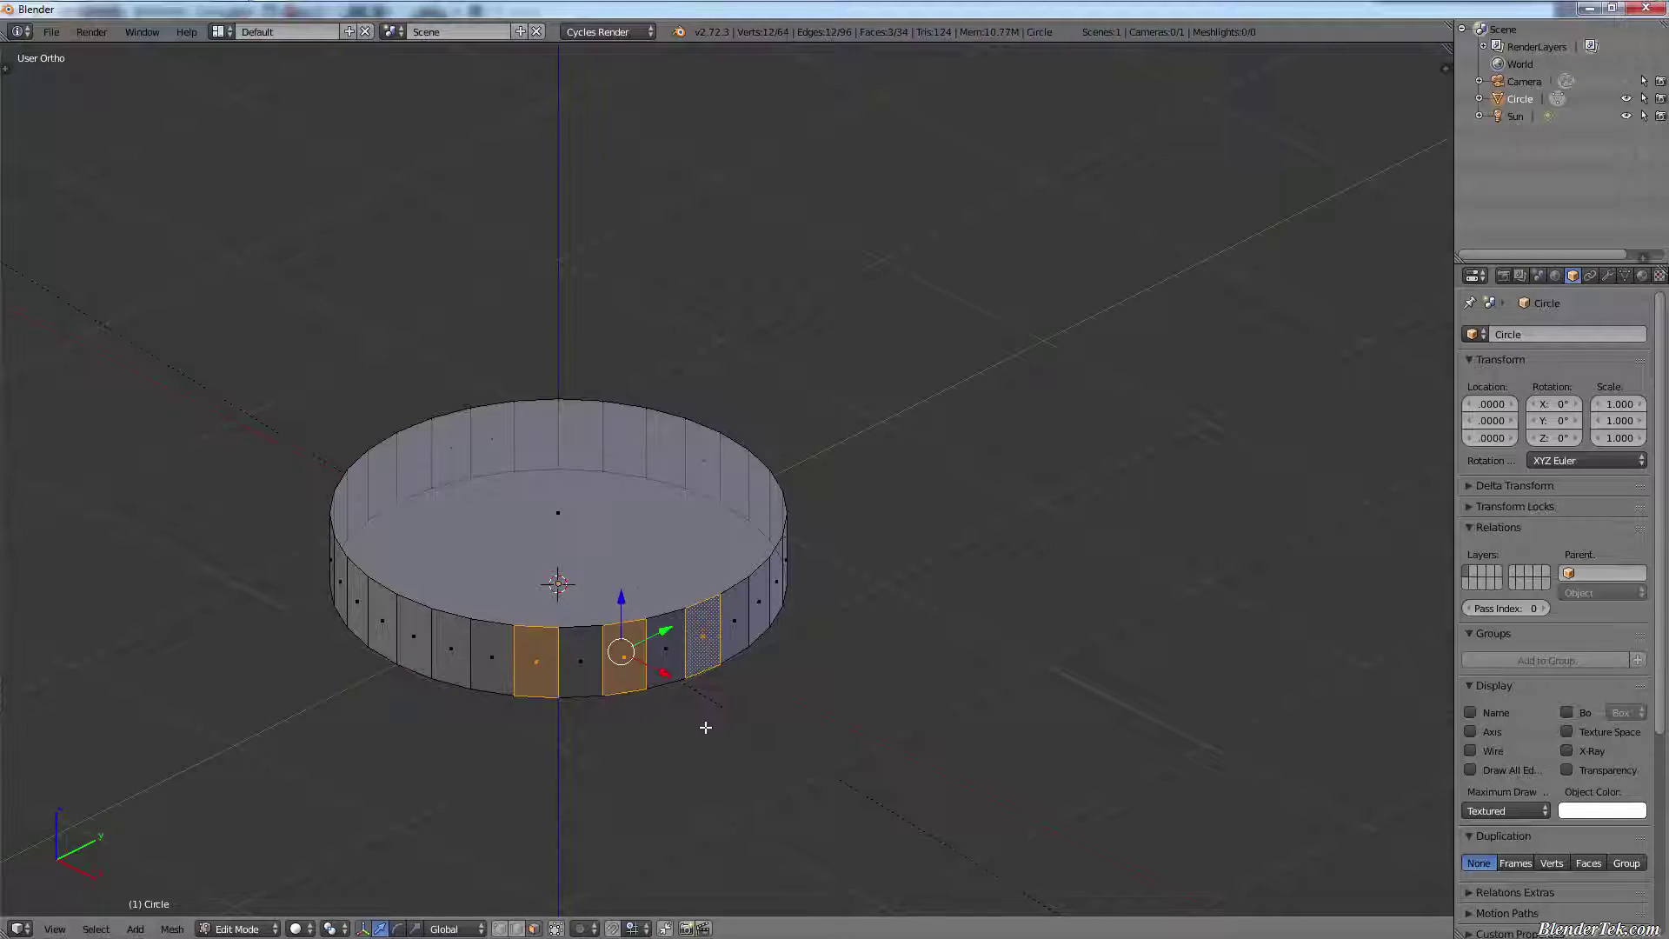
{"action": "key", "text": "e"}
{"action": "left_click", "coordinate": [787, 791]}
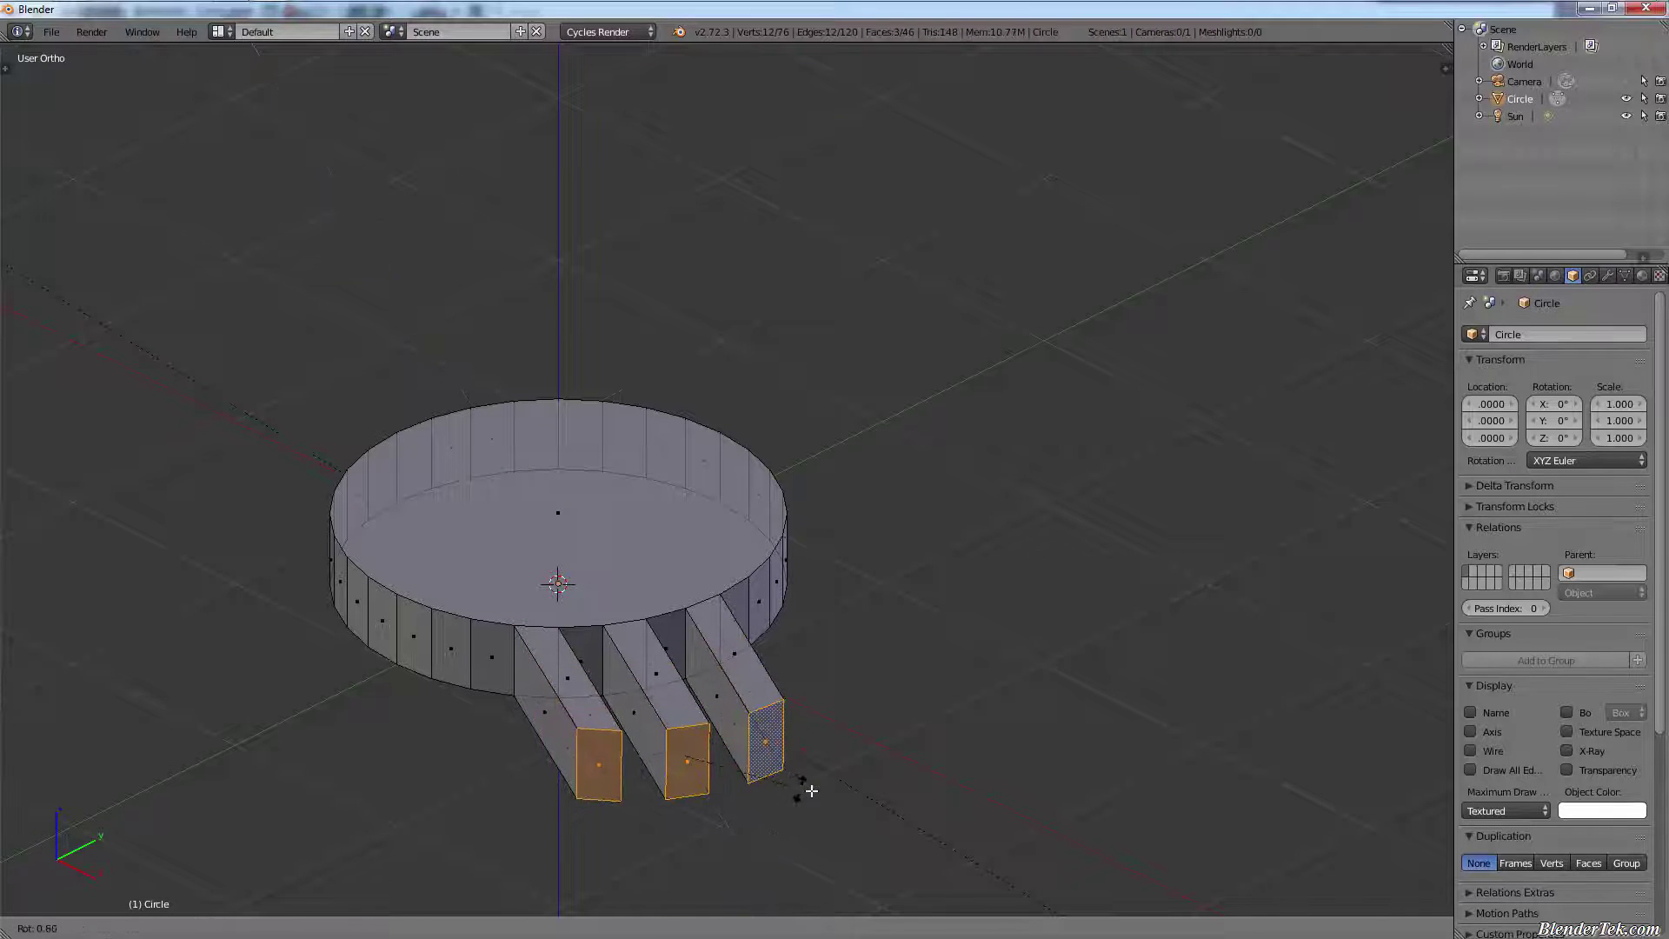
{"action": "right_click", "coordinate": [614, 776]}
{"action": "key", "text": "r"}
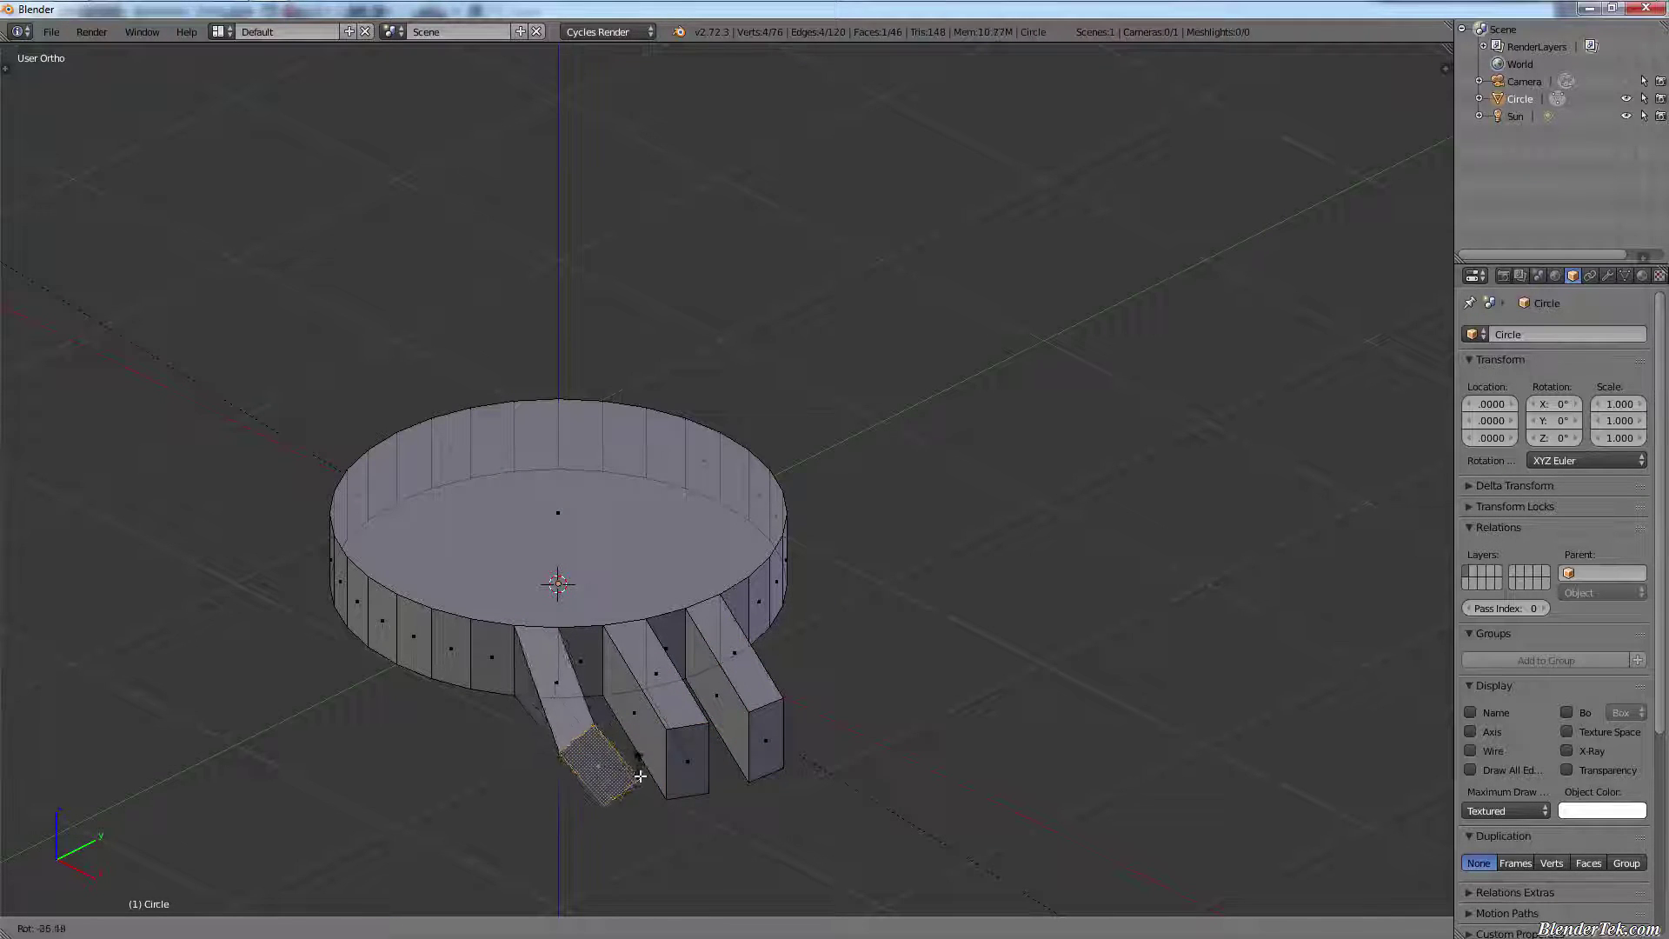
- Add a Subdivision Surface modifier with viewport level 3 and view the prongs from above
{"action": "left_click", "coordinate": [1607, 274]}
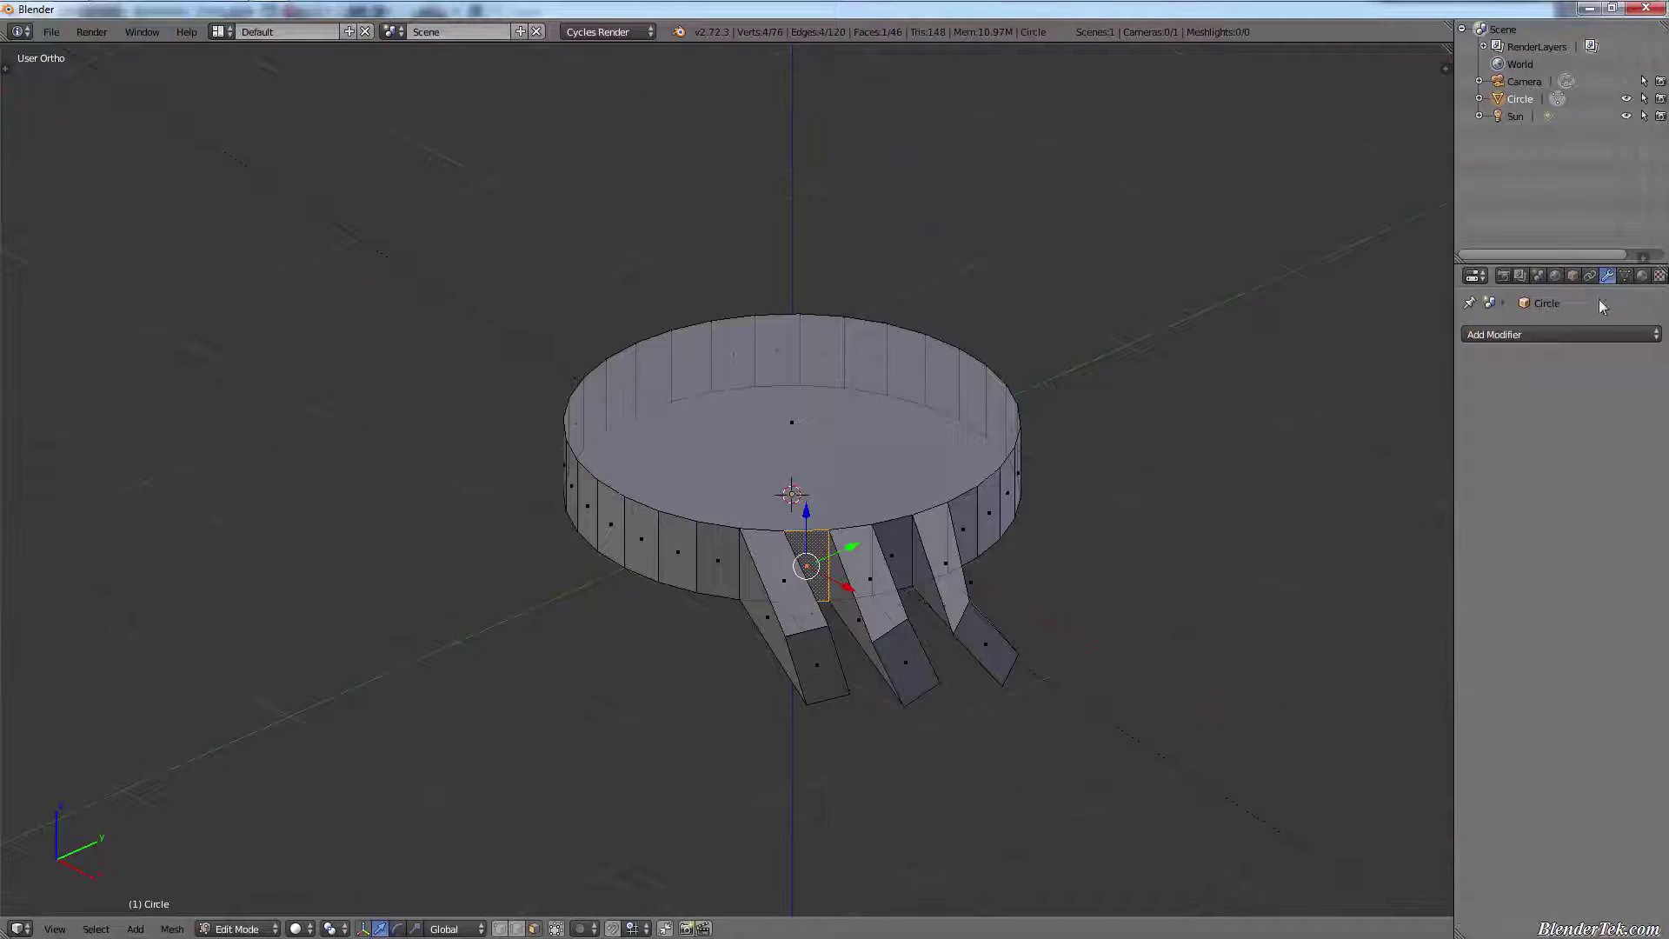
{"action": "left_click", "coordinate": [1597, 334]}
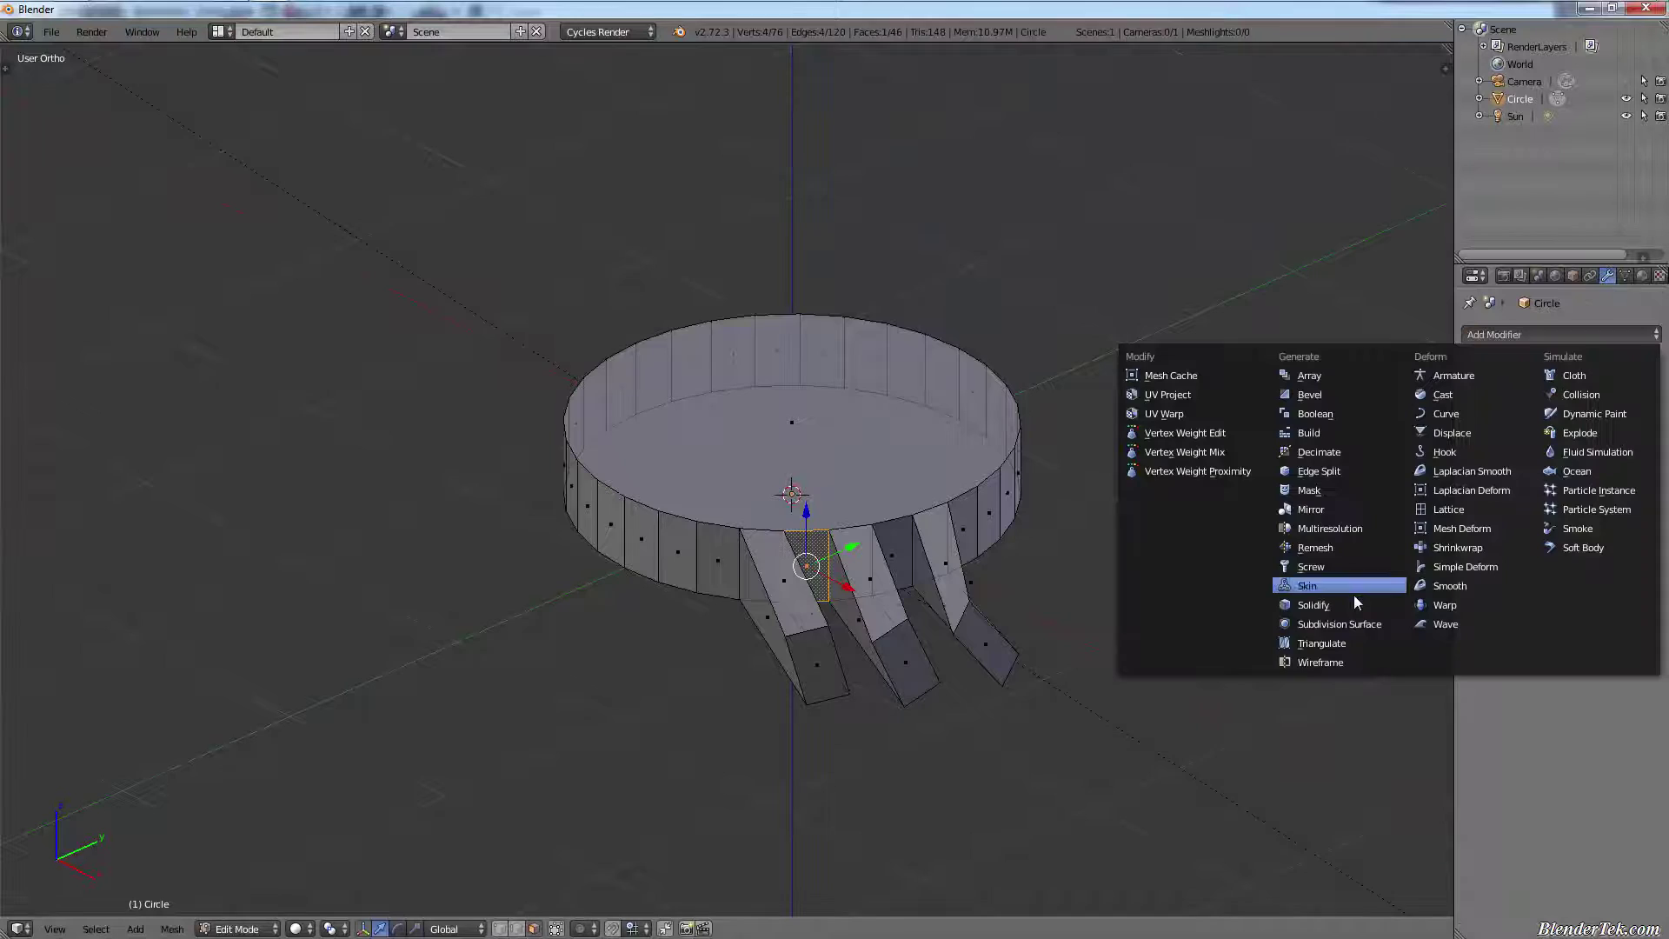
{"action": "left_click", "coordinate": [1351, 617]}
{"action": "scroll", "coordinate": [1167, 582], "scroll_direction": "up", "scroll_amount": 3}
{"action": "key", "text": "Tab"}
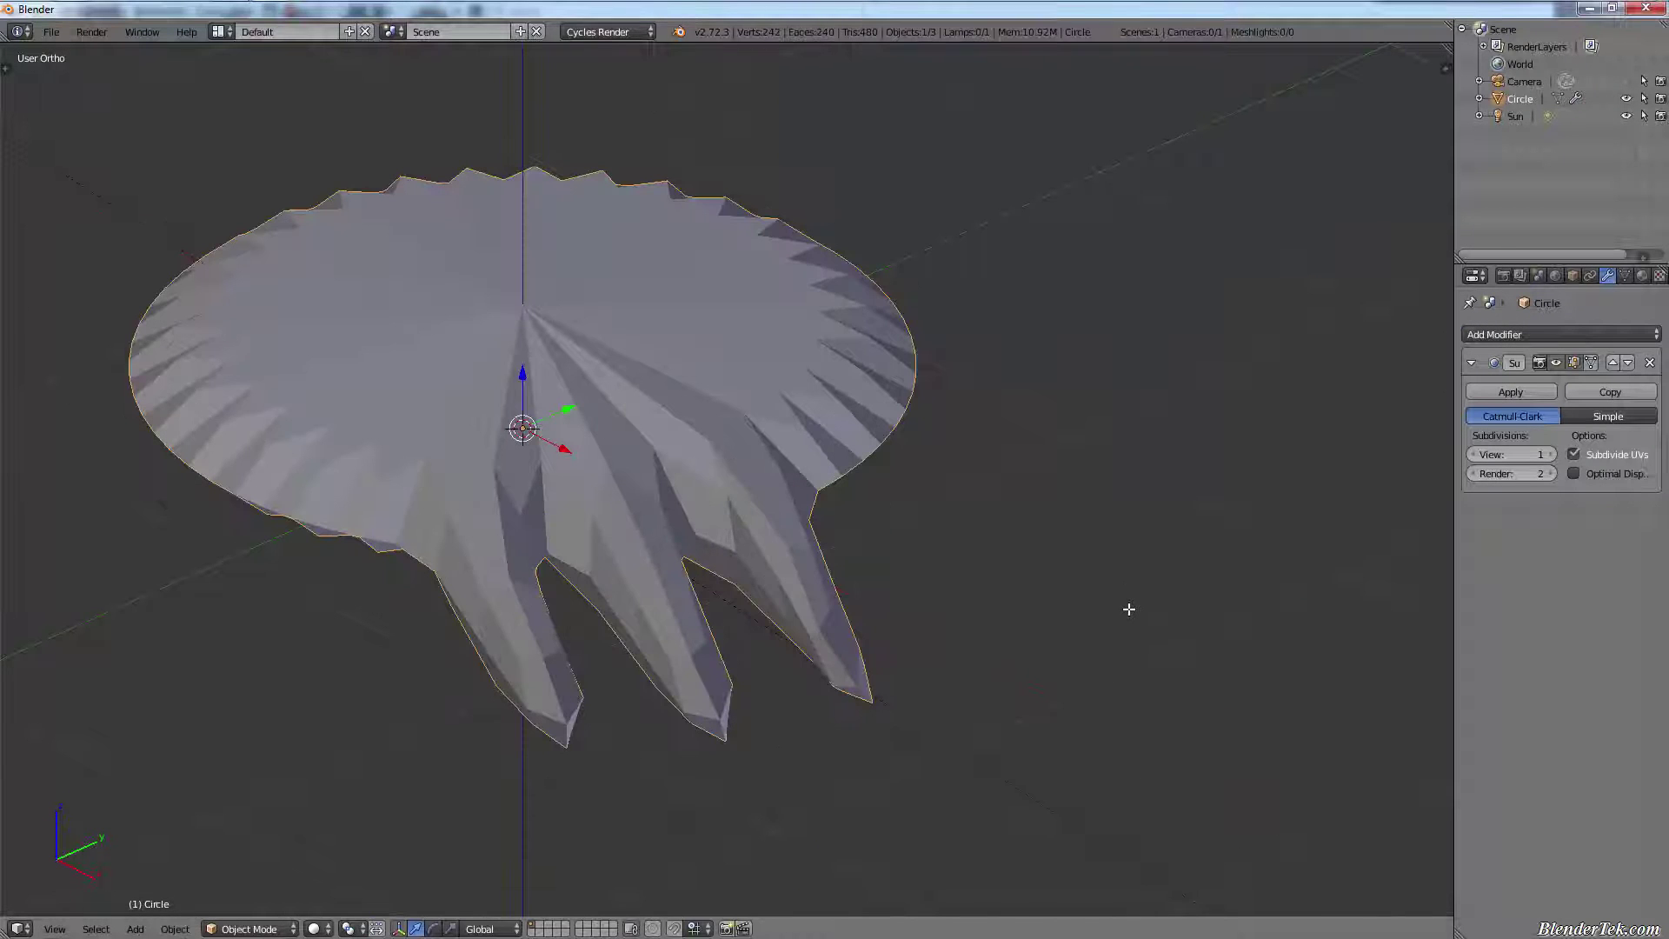
{"action": "left_click", "coordinate": [1551, 453]}
{"action": "left_click", "coordinate": [1551, 454]}
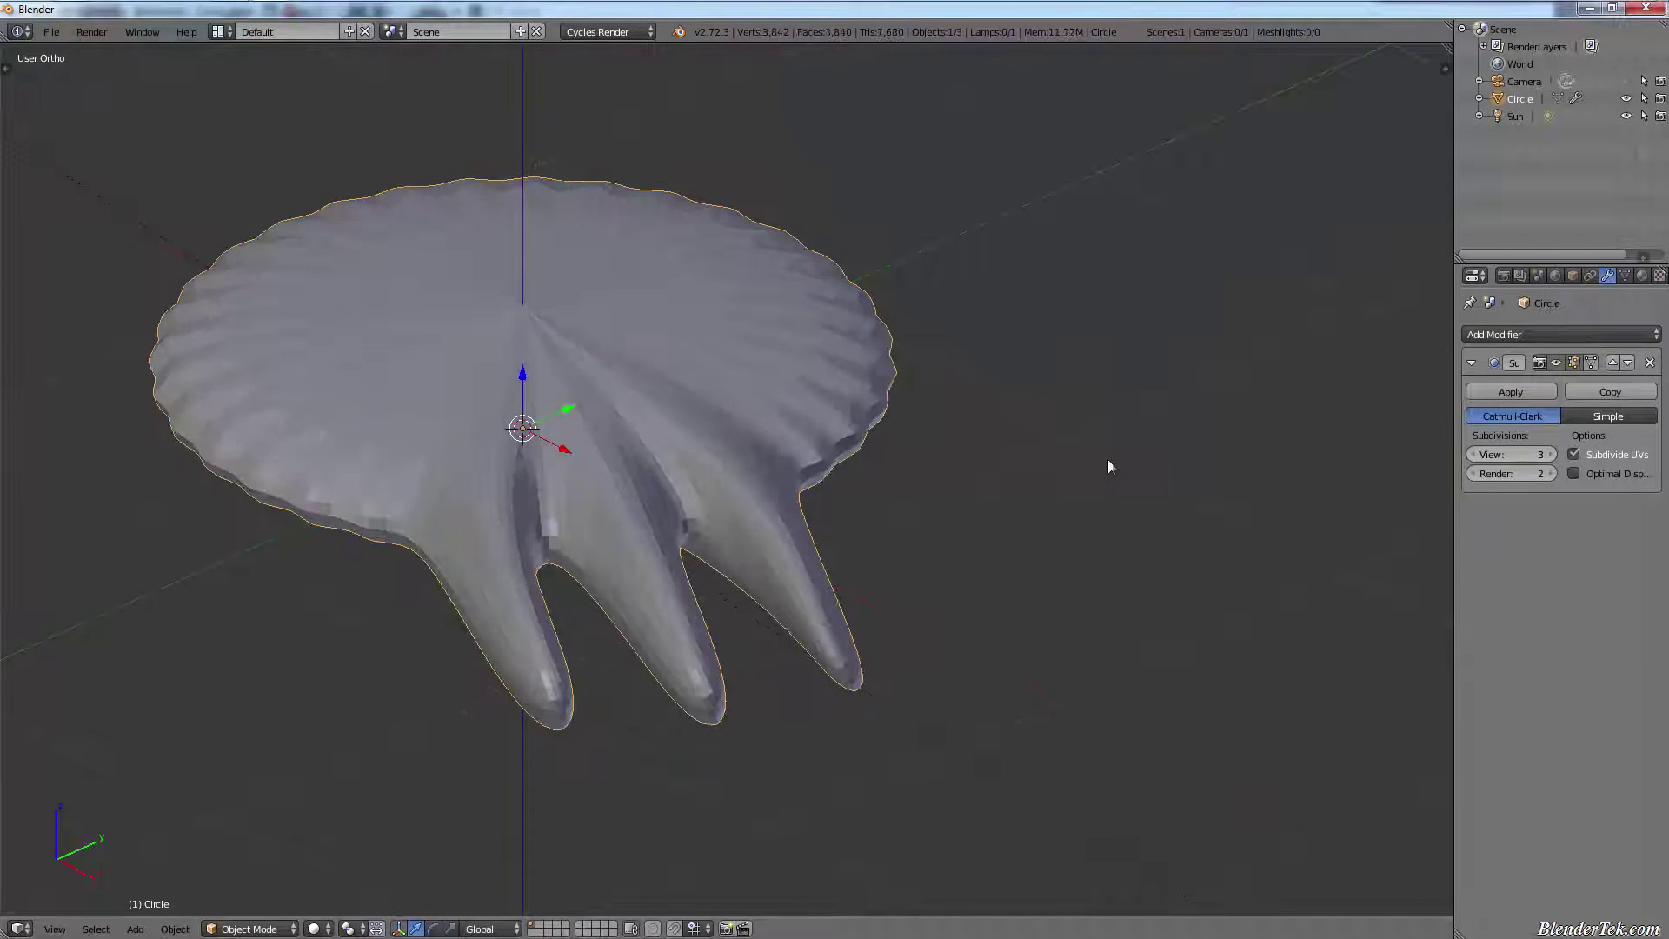
{"action": "middle_click_drag", "start_coordinate": [1107, 459], "coordinate": [737, 335]}
- Delete the prong mesh, leaving an empty scene
{"action": "key", "text": "x"}
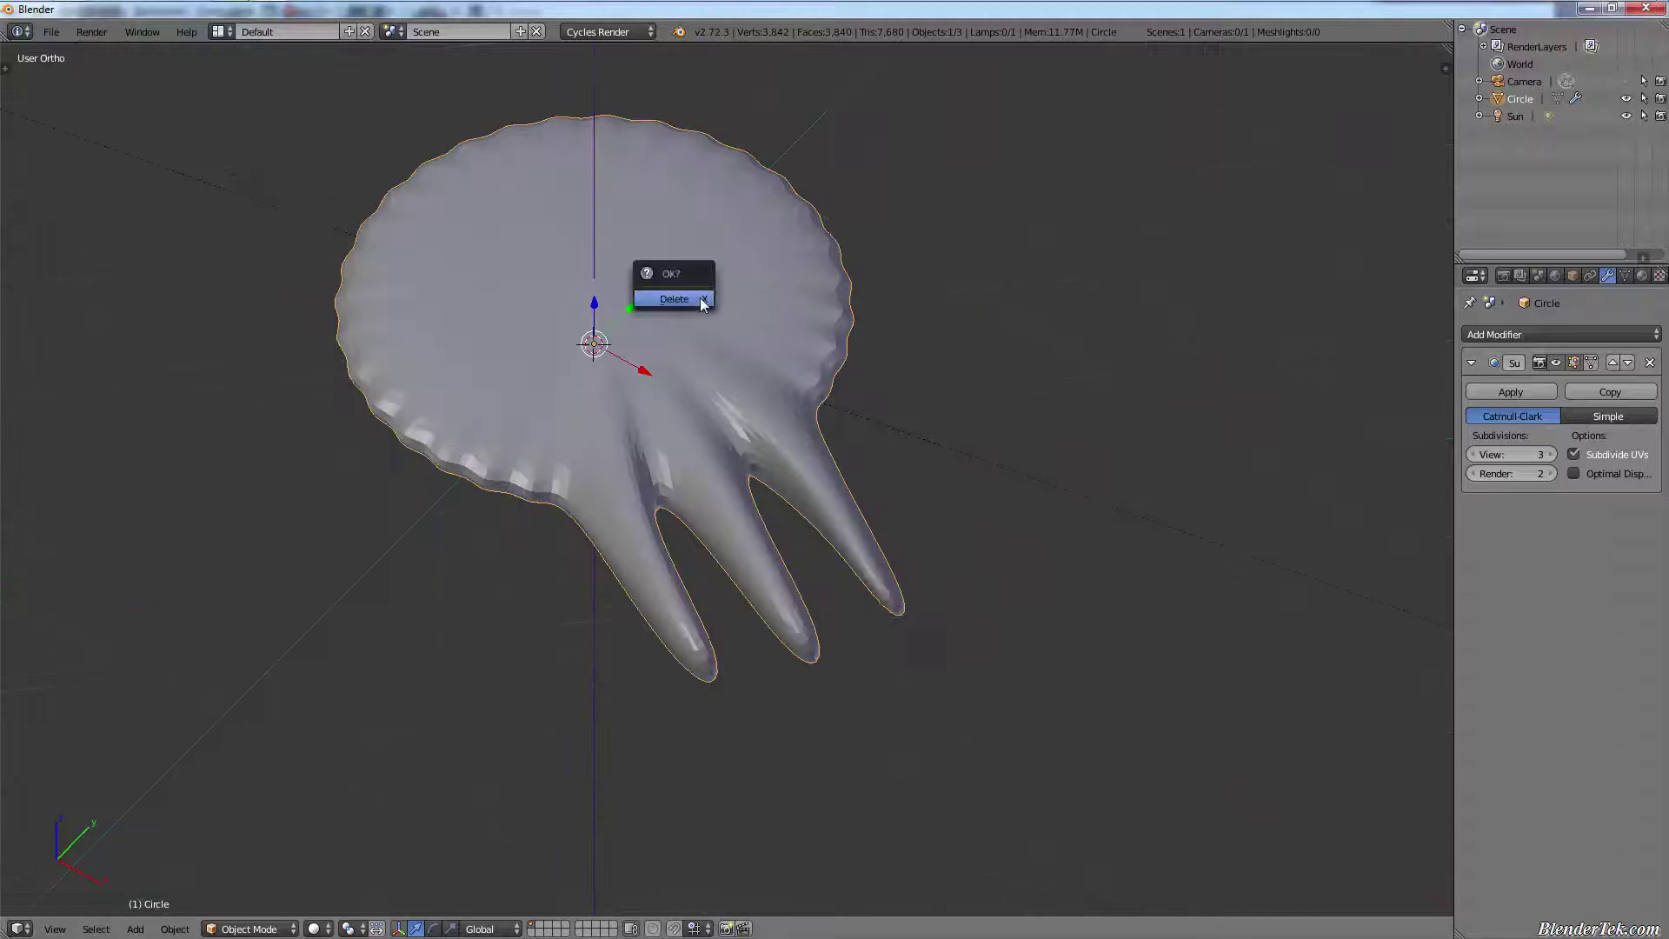
{"action": "left_click", "coordinate": [701, 297]}
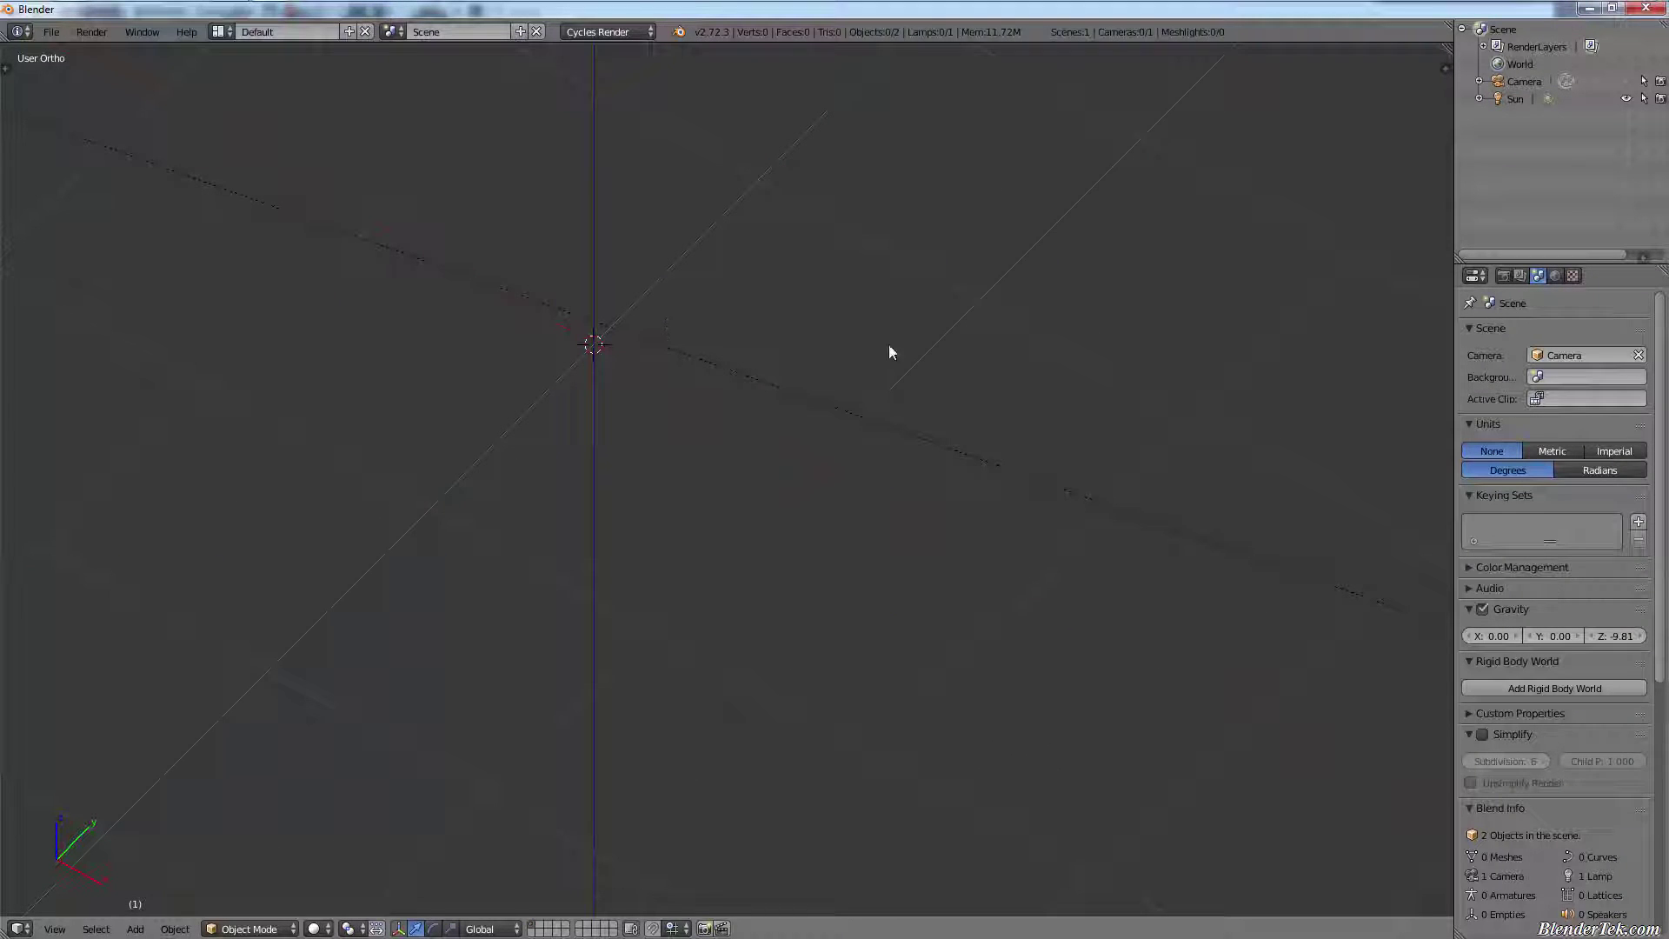
{"action": "middle_click_drag", "start_coordinate": [888, 344], "coordinate": [1088, 260]}
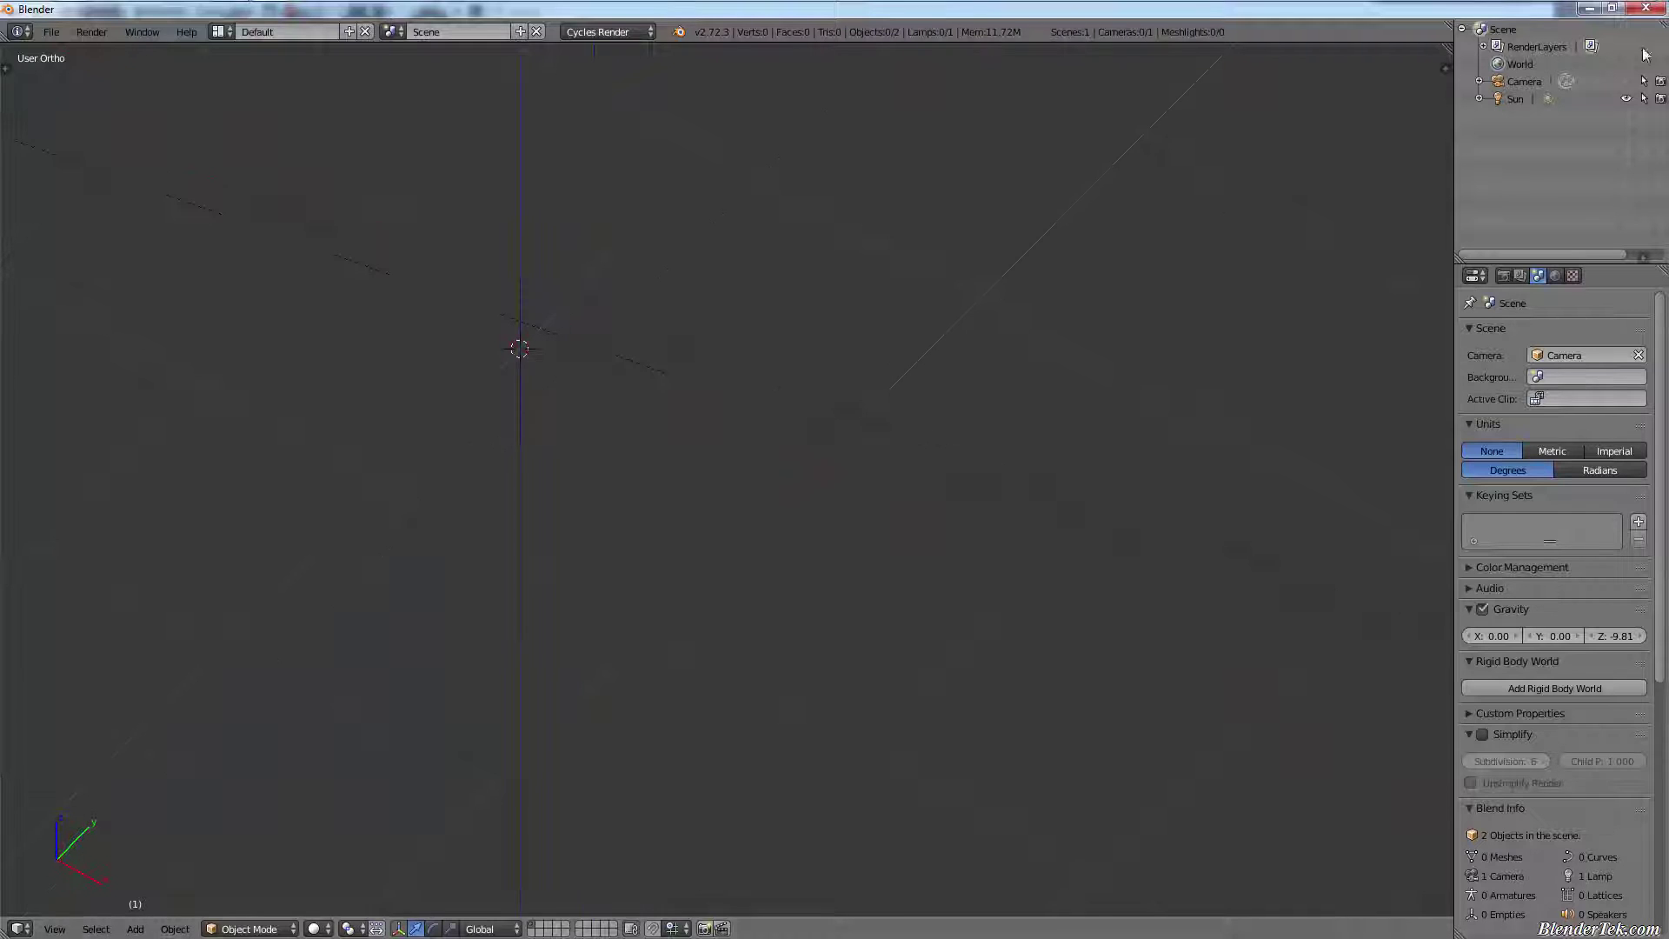
{"action": "middle_click_drag", "start_coordinate": [780, 331], "coordinate": [691, 341]}
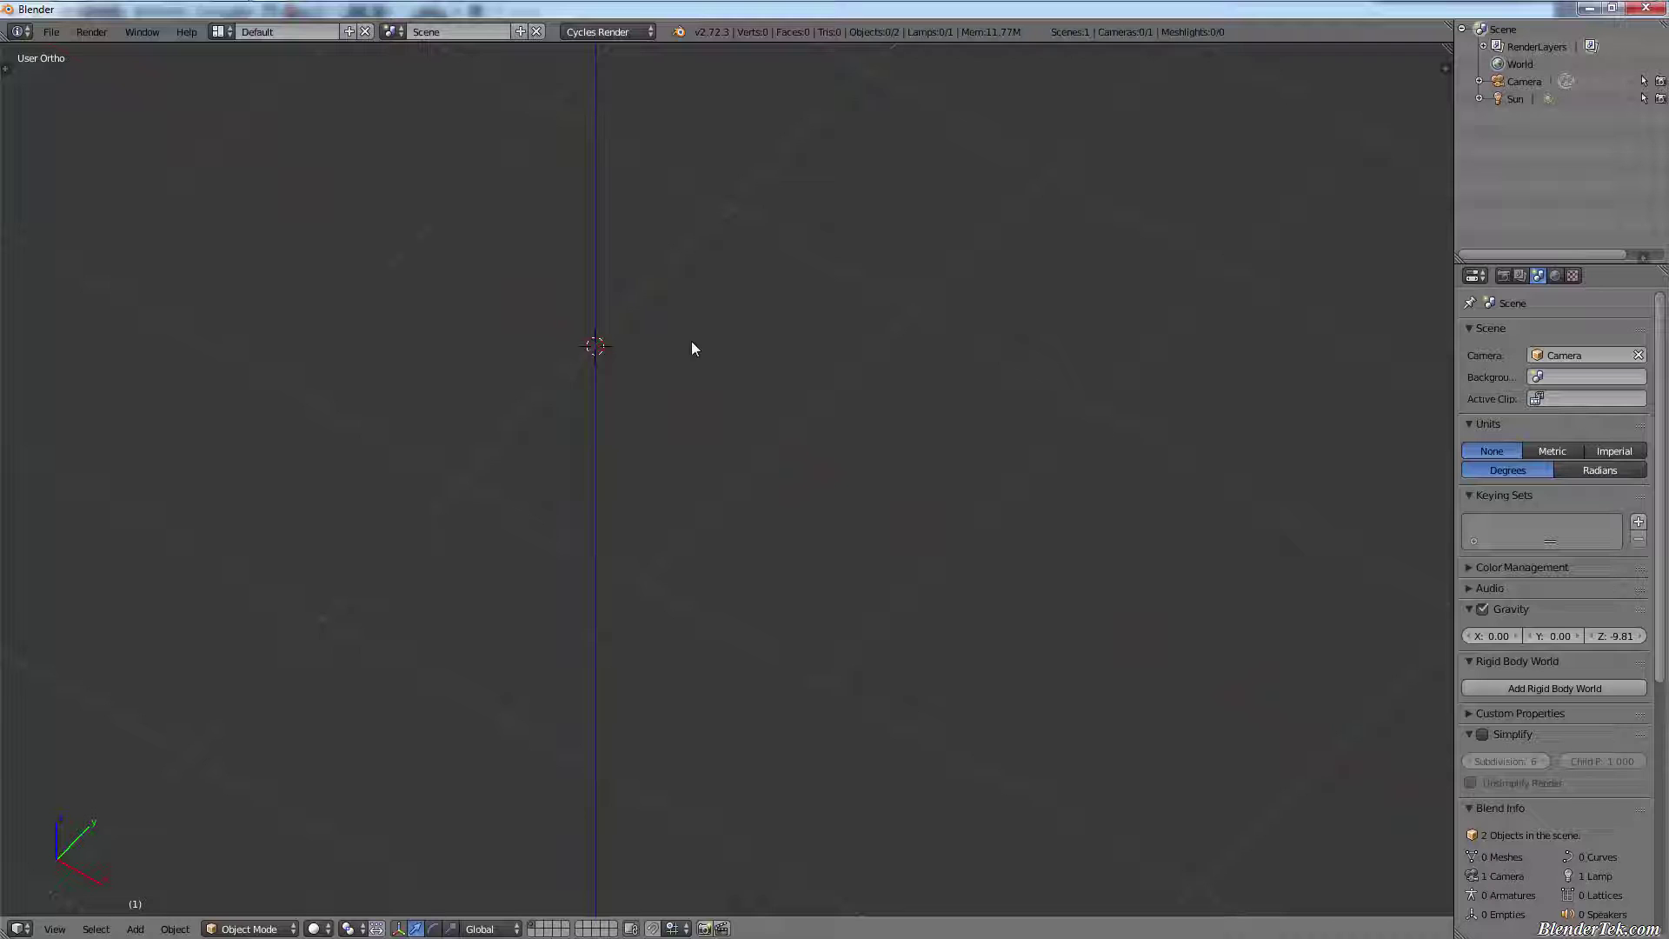
{"action": "middle_click_drag", "start_coordinate": [608, 269], "coordinate": [715, 348]}
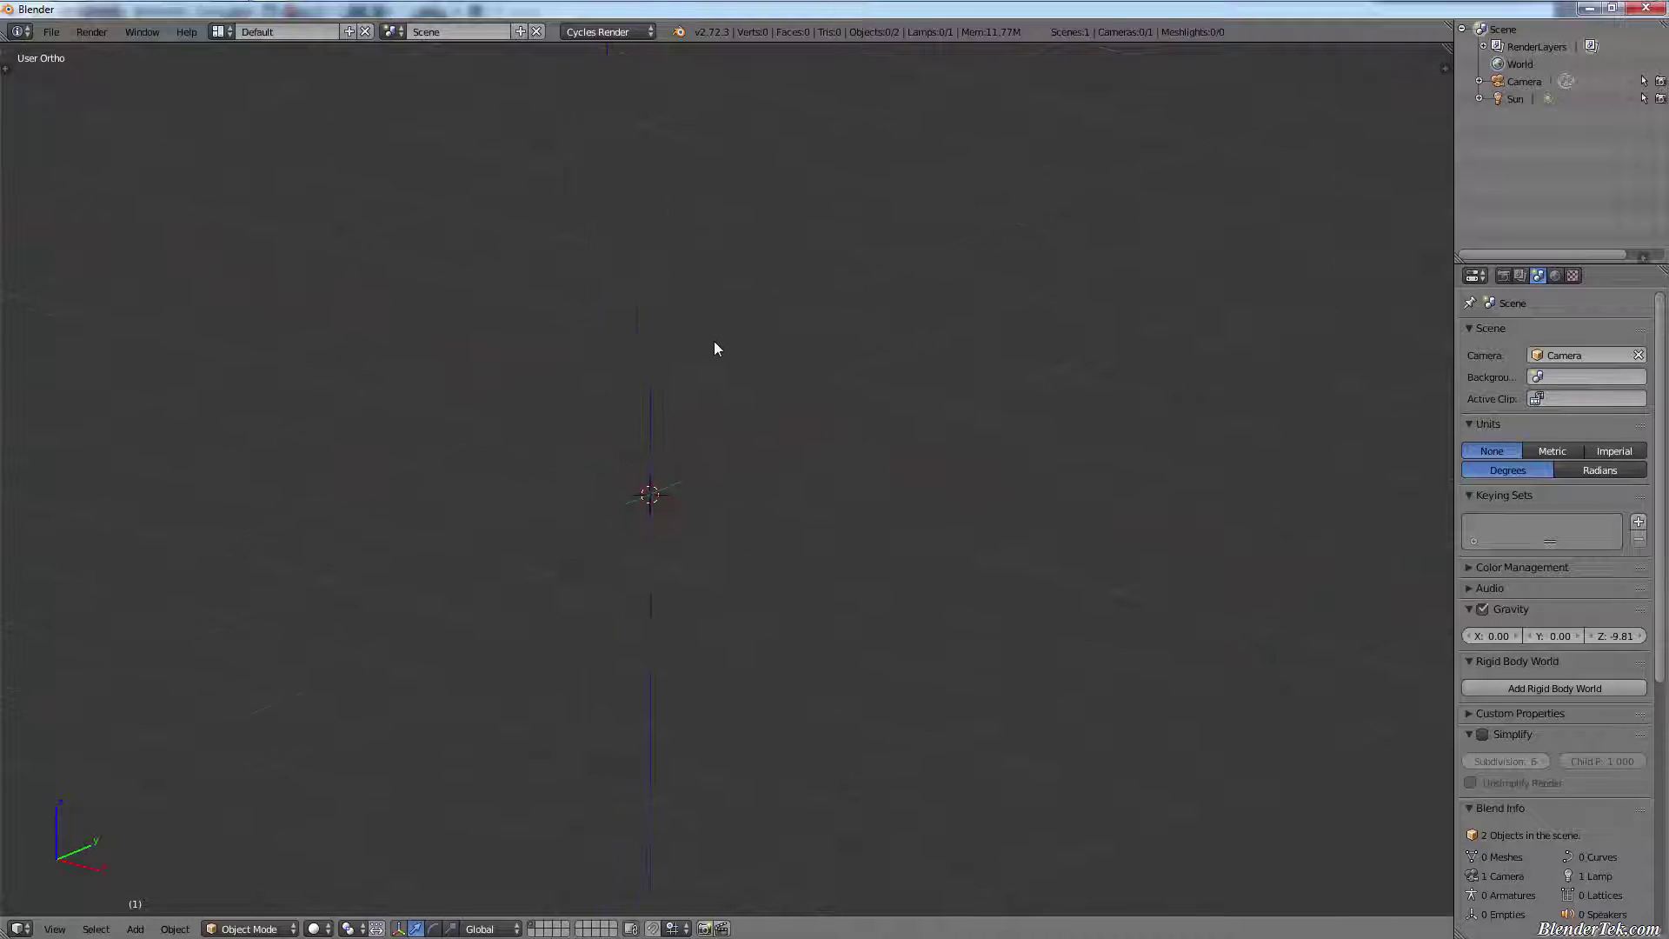
- Add a plain-axes Empty and a cube at the scene centre
{"action": "key", "text": "shift+a"}
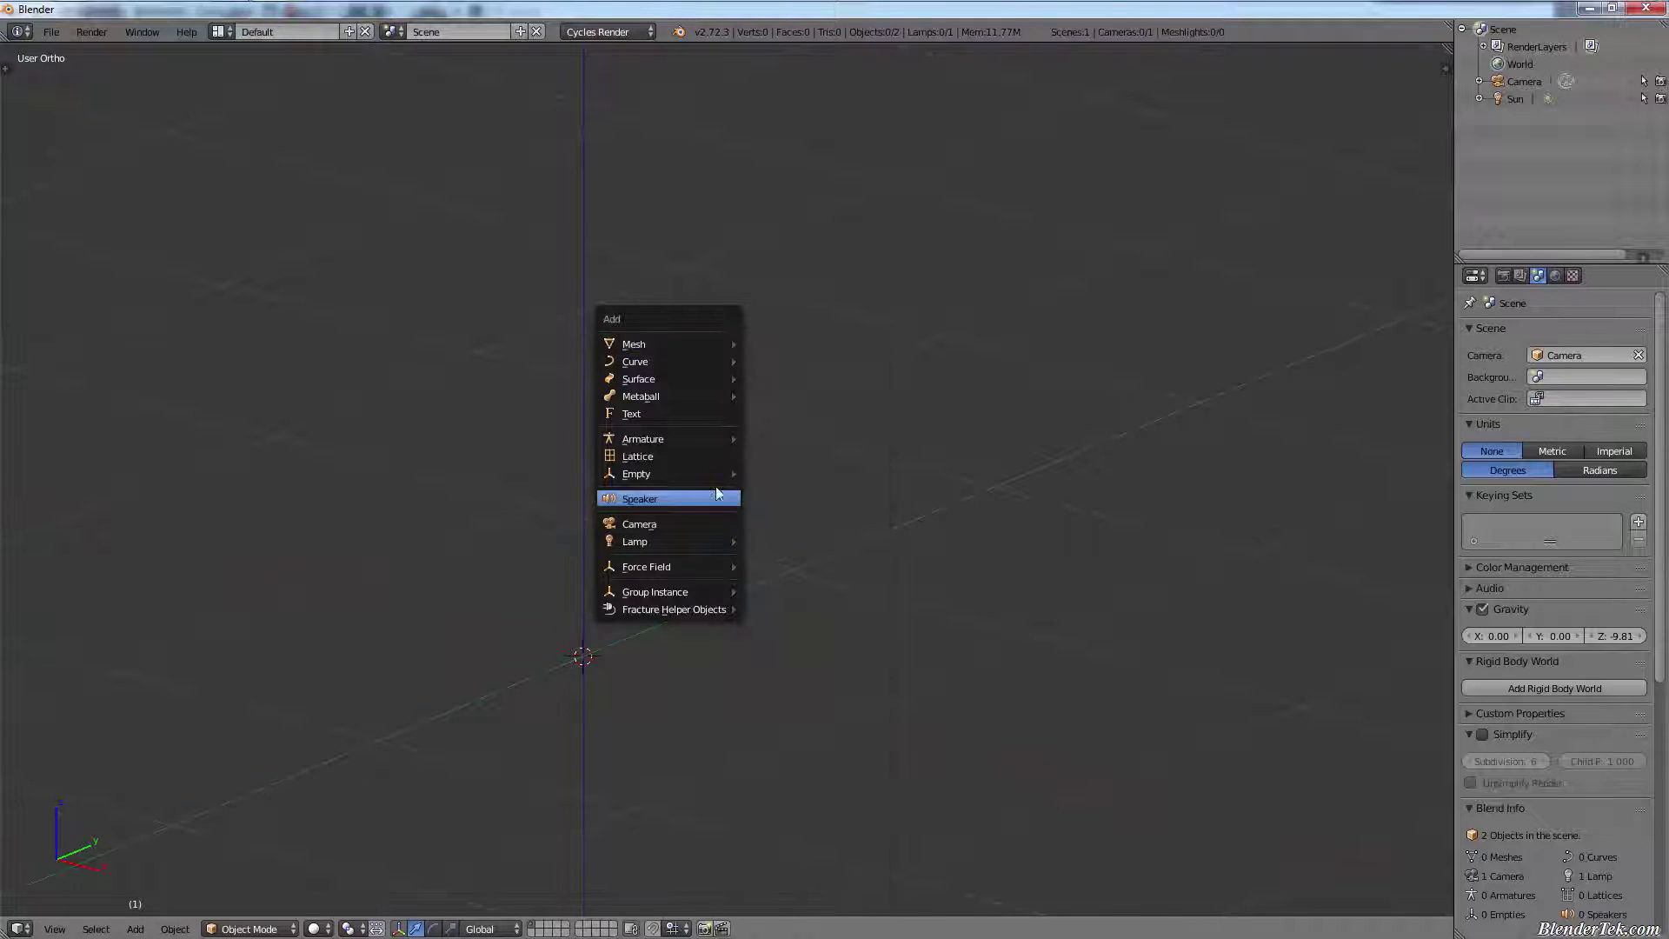
{"action": "mouse_move", "coordinate": [713, 475]}
{"action": "left_click", "coordinate": [793, 480]}
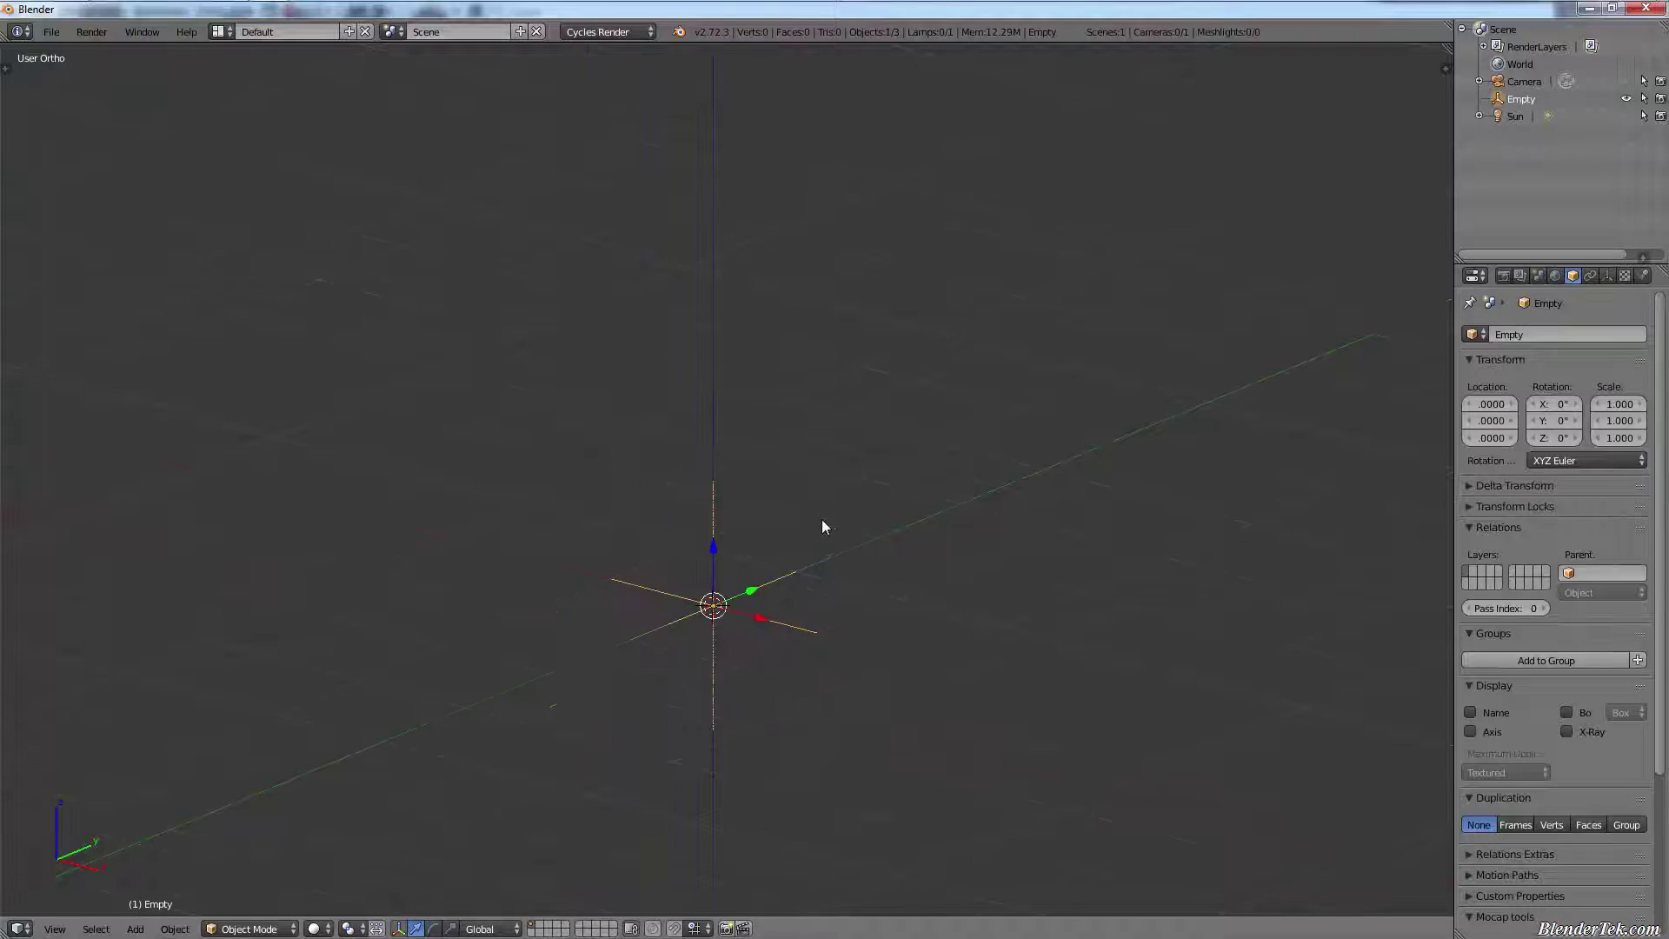
{"action": "middle_click_drag", "start_coordinate": [884, 427], "coordinate": [890, 534]}
{"action": "key", "text": "shift+a"}
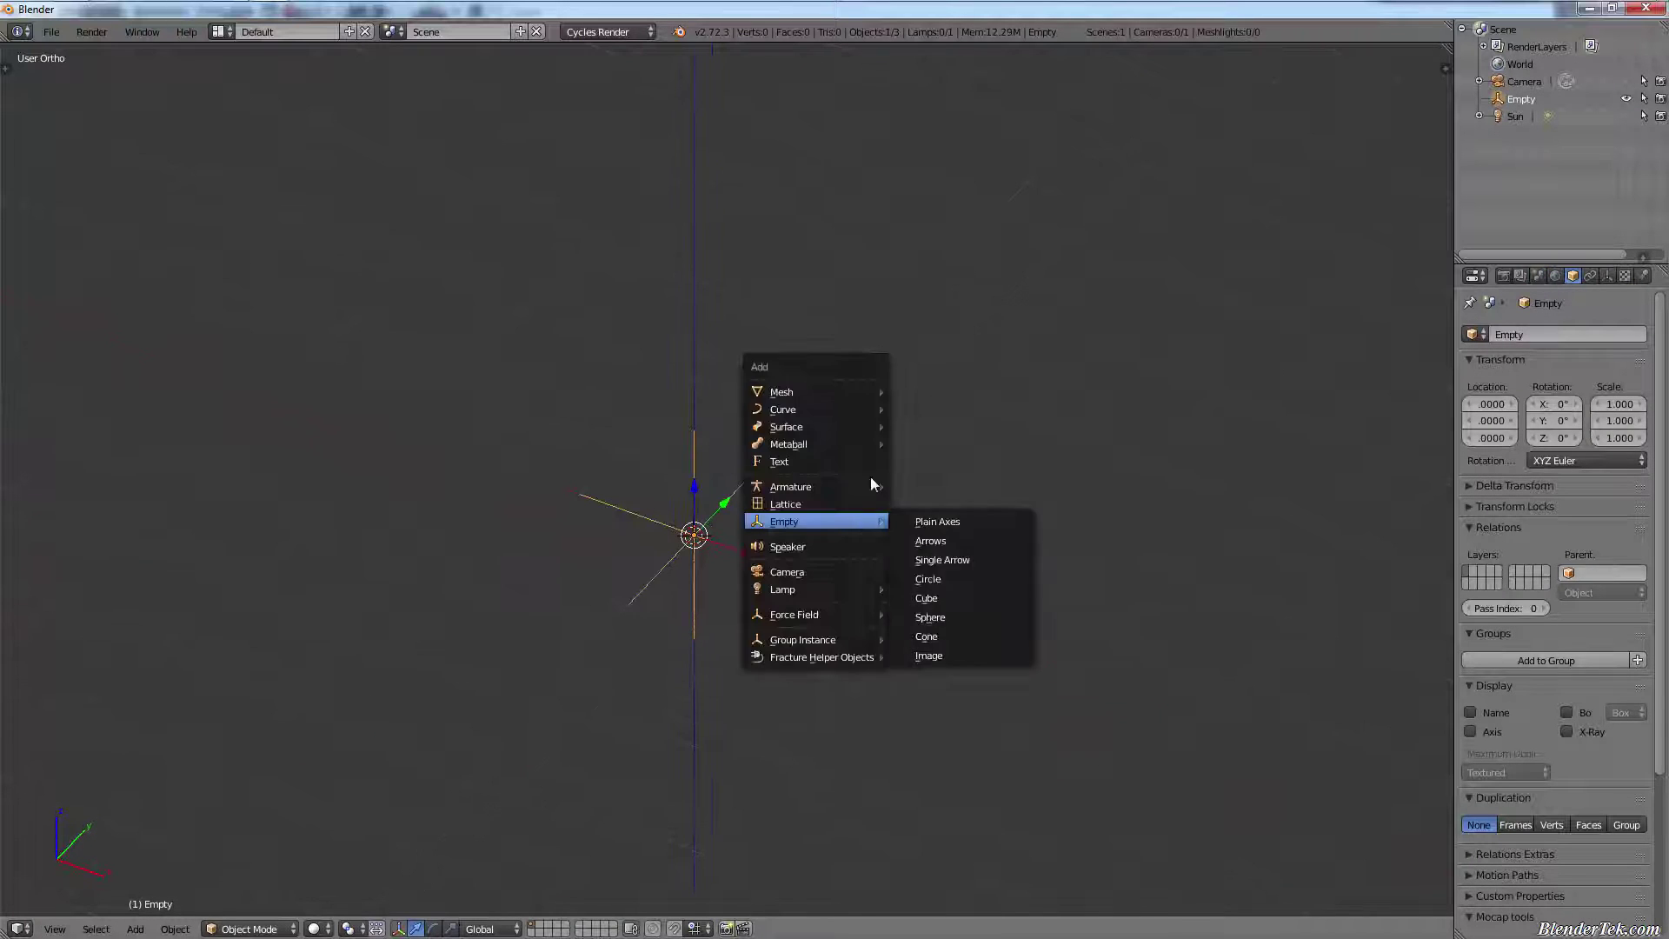
{"action": "mouse_move", "coordinate": [874, 391]}
{"action": "left_click", "coordinate": [935, 425]}
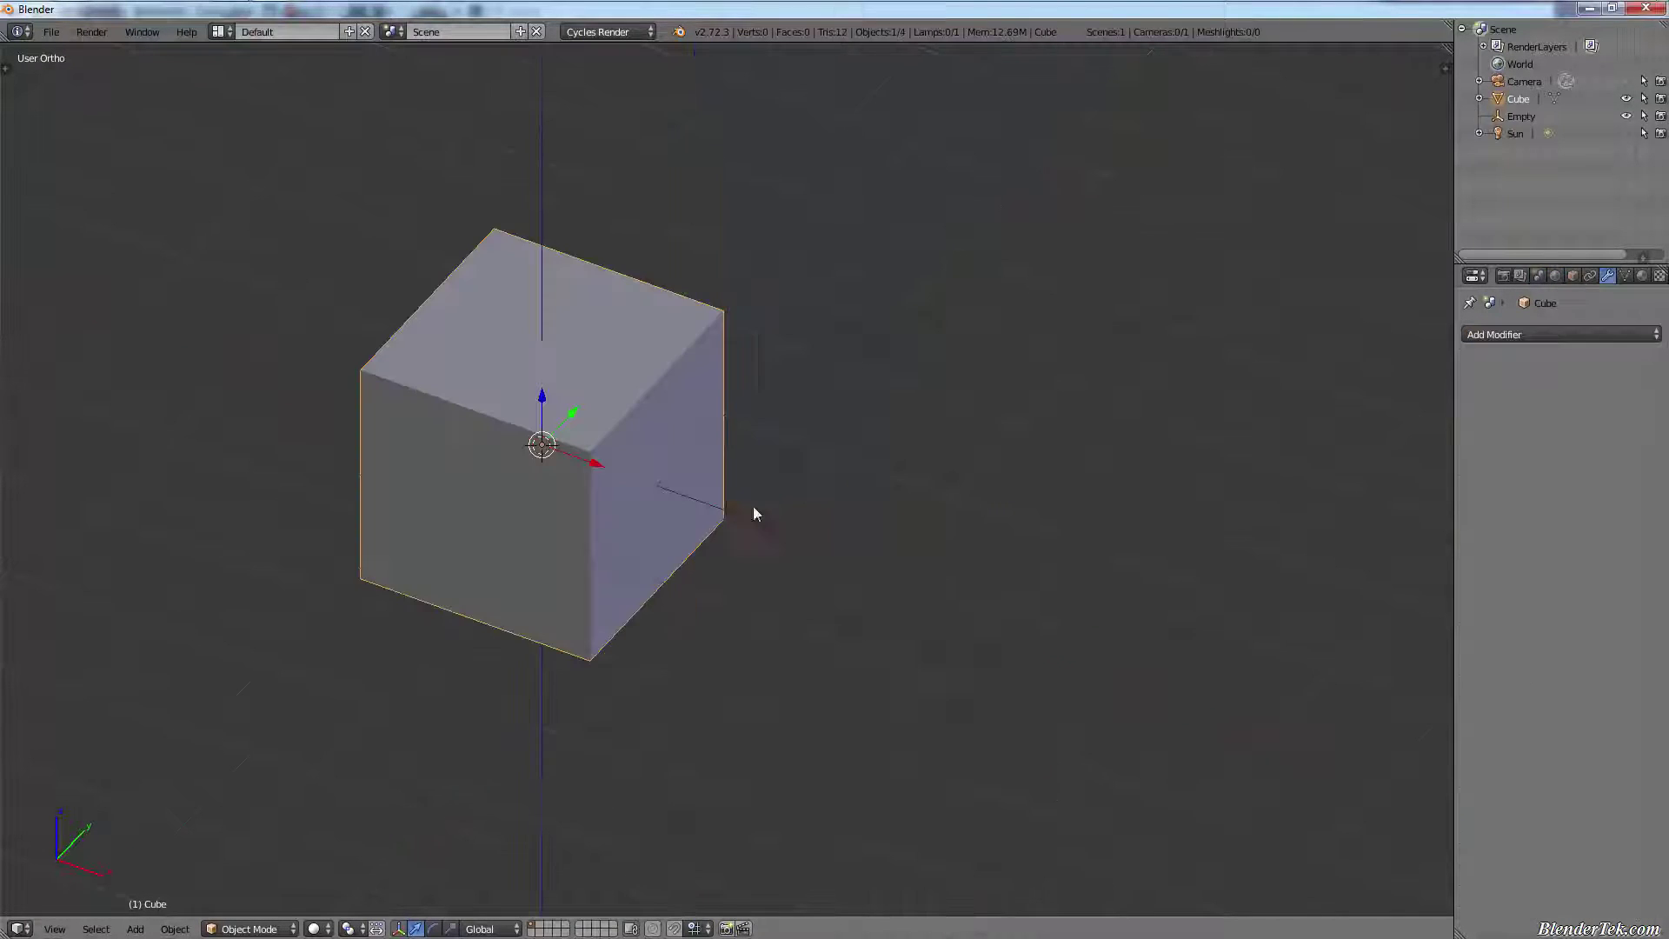
{"action": "scroll", "coordinate": [795, 486], "scroll_direction": "down", "scroll_amount": 4}
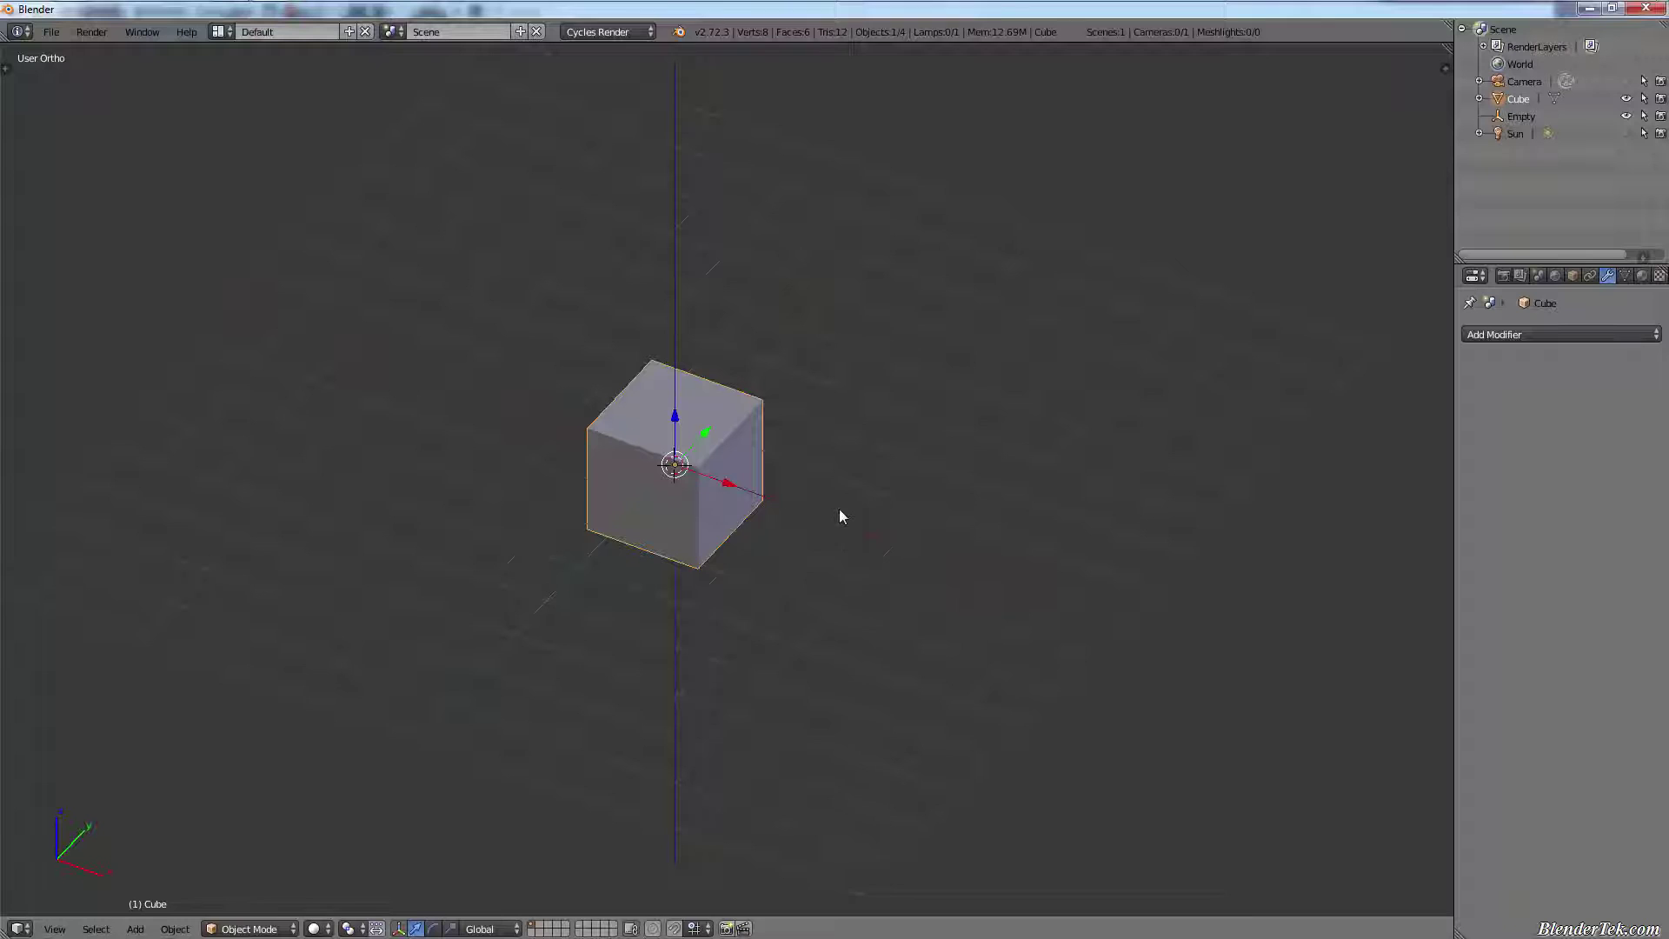
- Add a circle mesh, adjust its creation settings, then delete it
{"action": "key", "text": "shift+a"}
{"action": "left_click", "coordinate": [850, 303]}
{"action": "key", "text": "F6"}
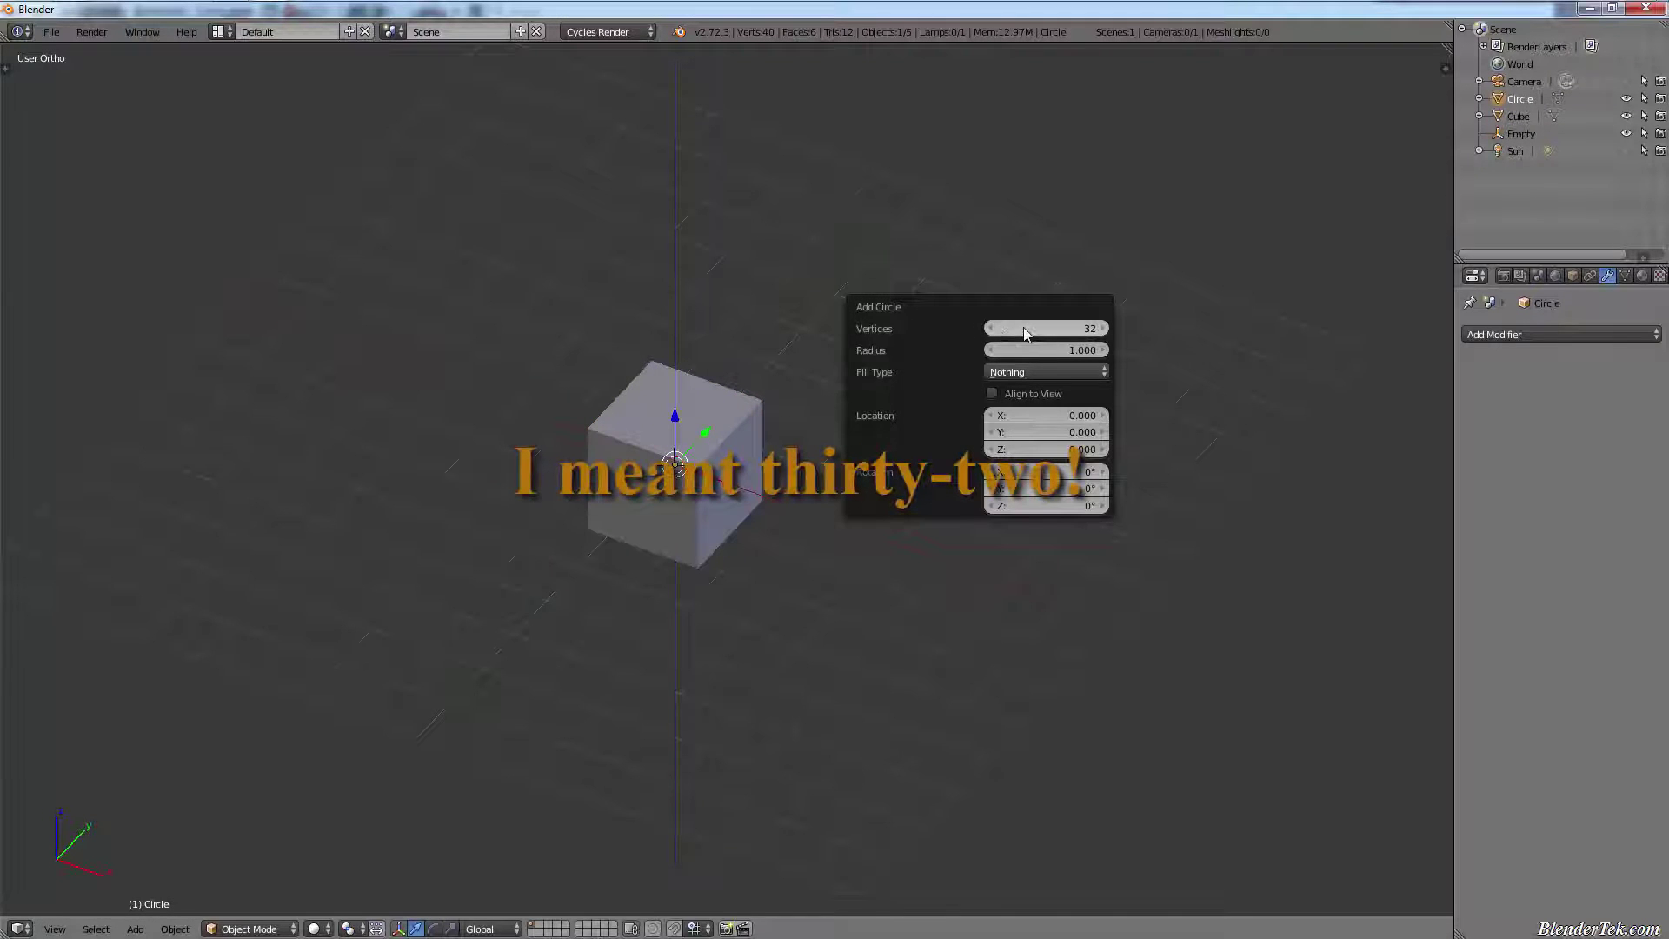
{"action": "key", "text": "x"}
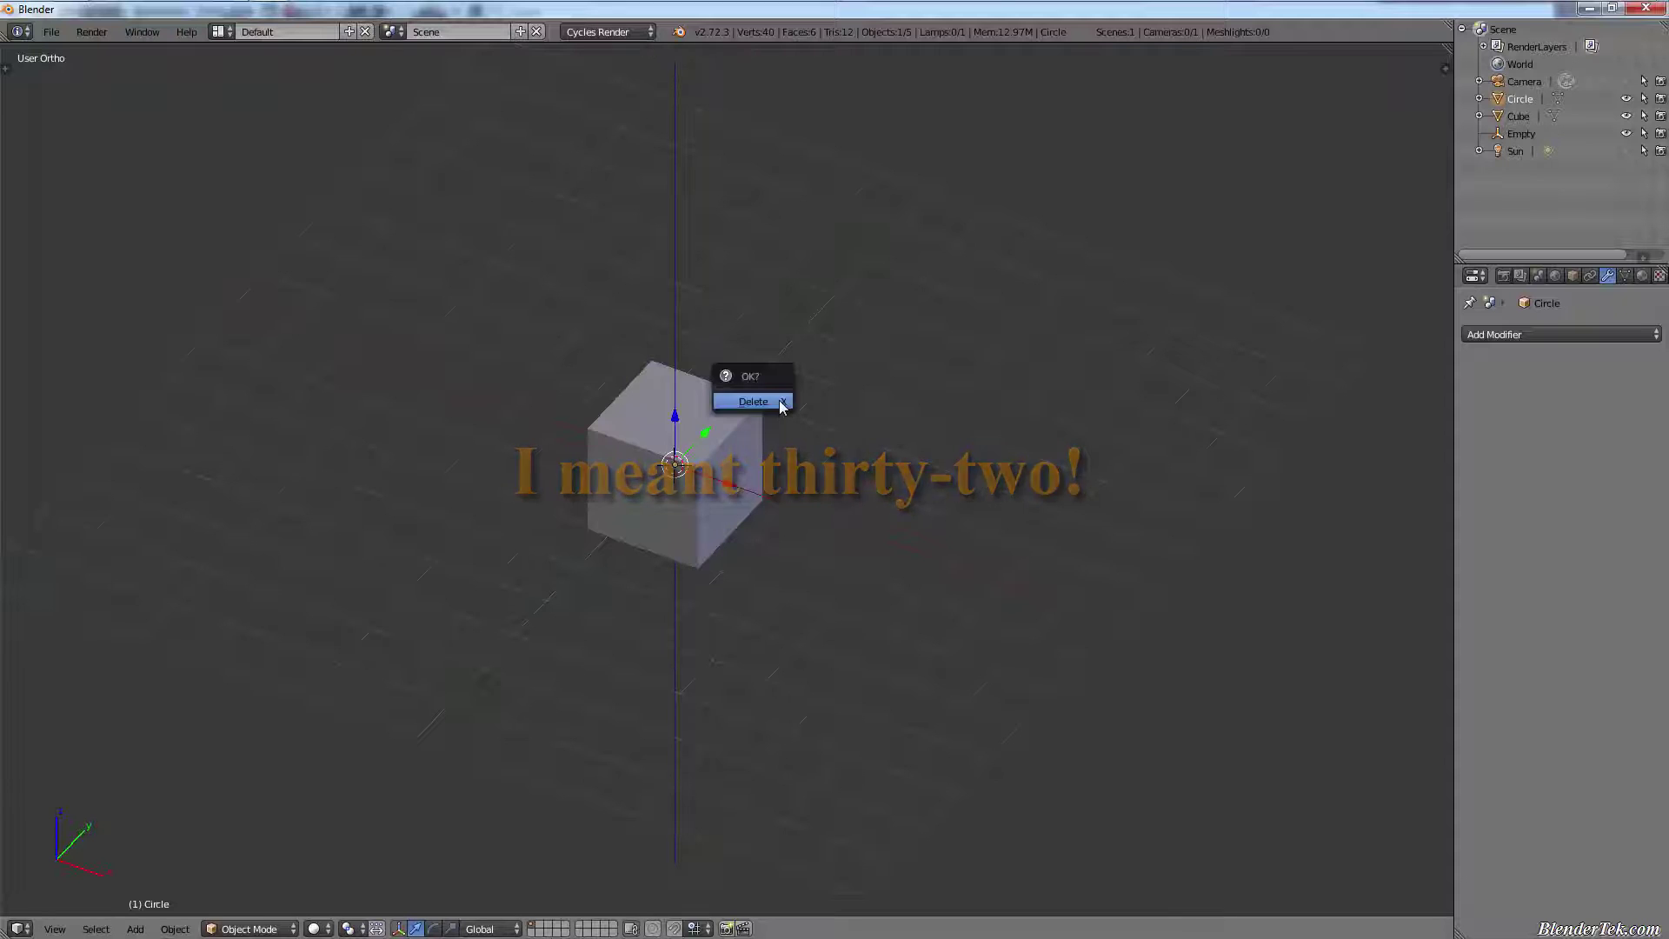
{"action": "left_click", "coordinate": [765, 396]}
{"action": "key", "text": "ctrl+z"}
{"action": "key", "text": "ctrl+z"}
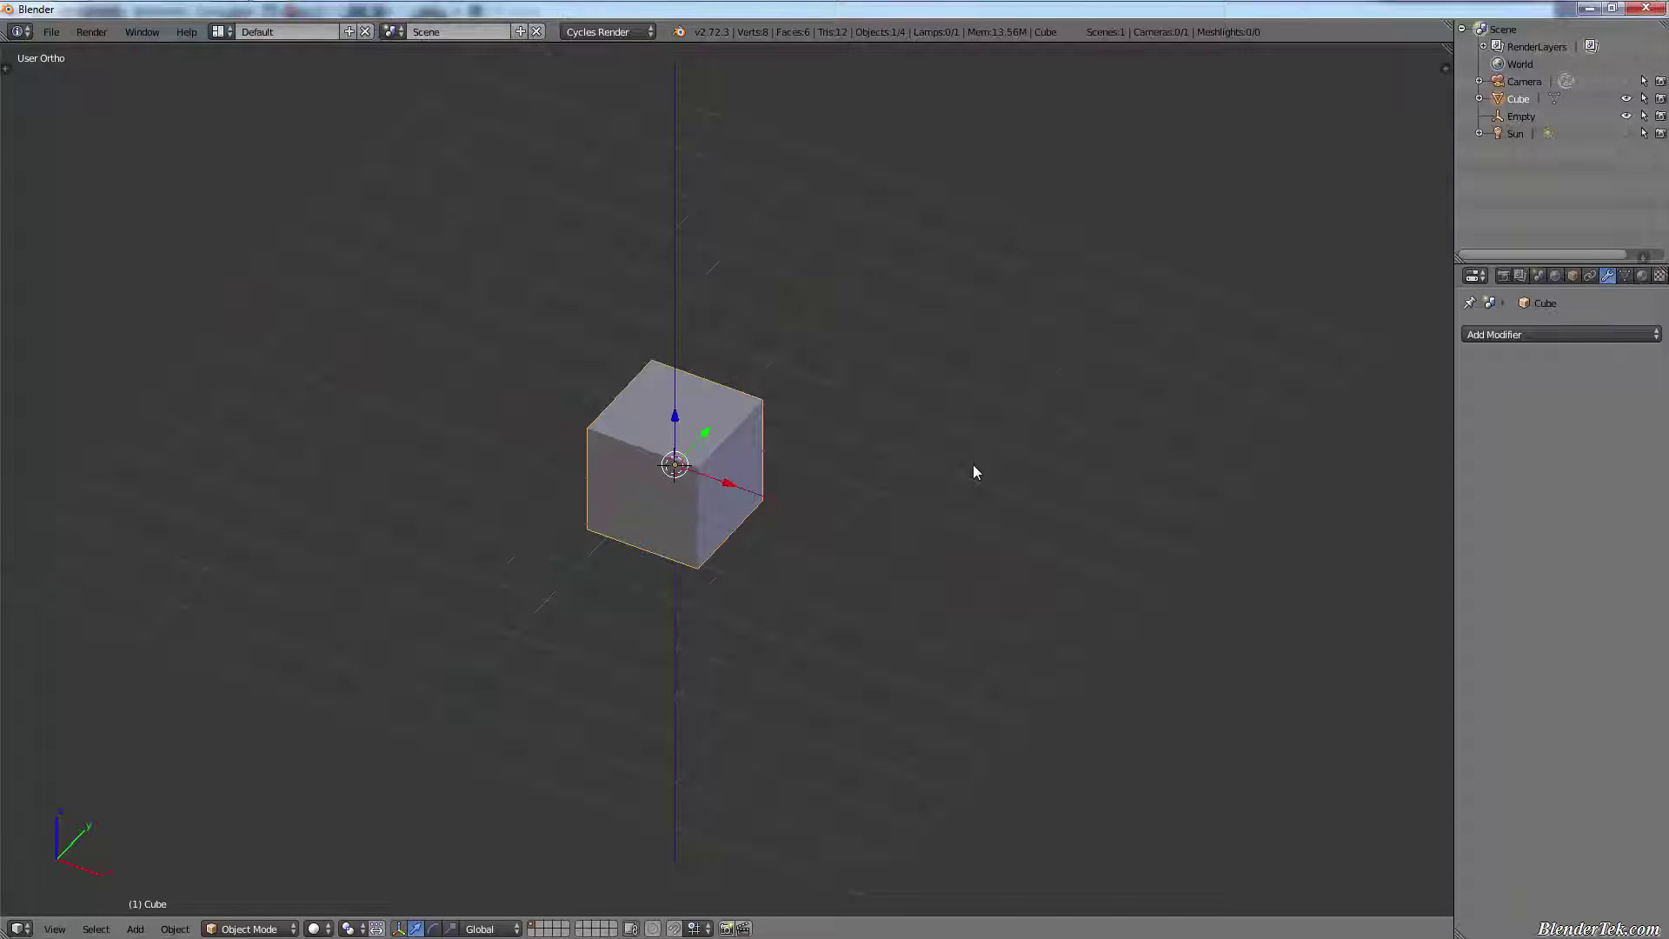
- Move the cube 10 units along global X with gx10
{"action": "type", "text": "gx10"}
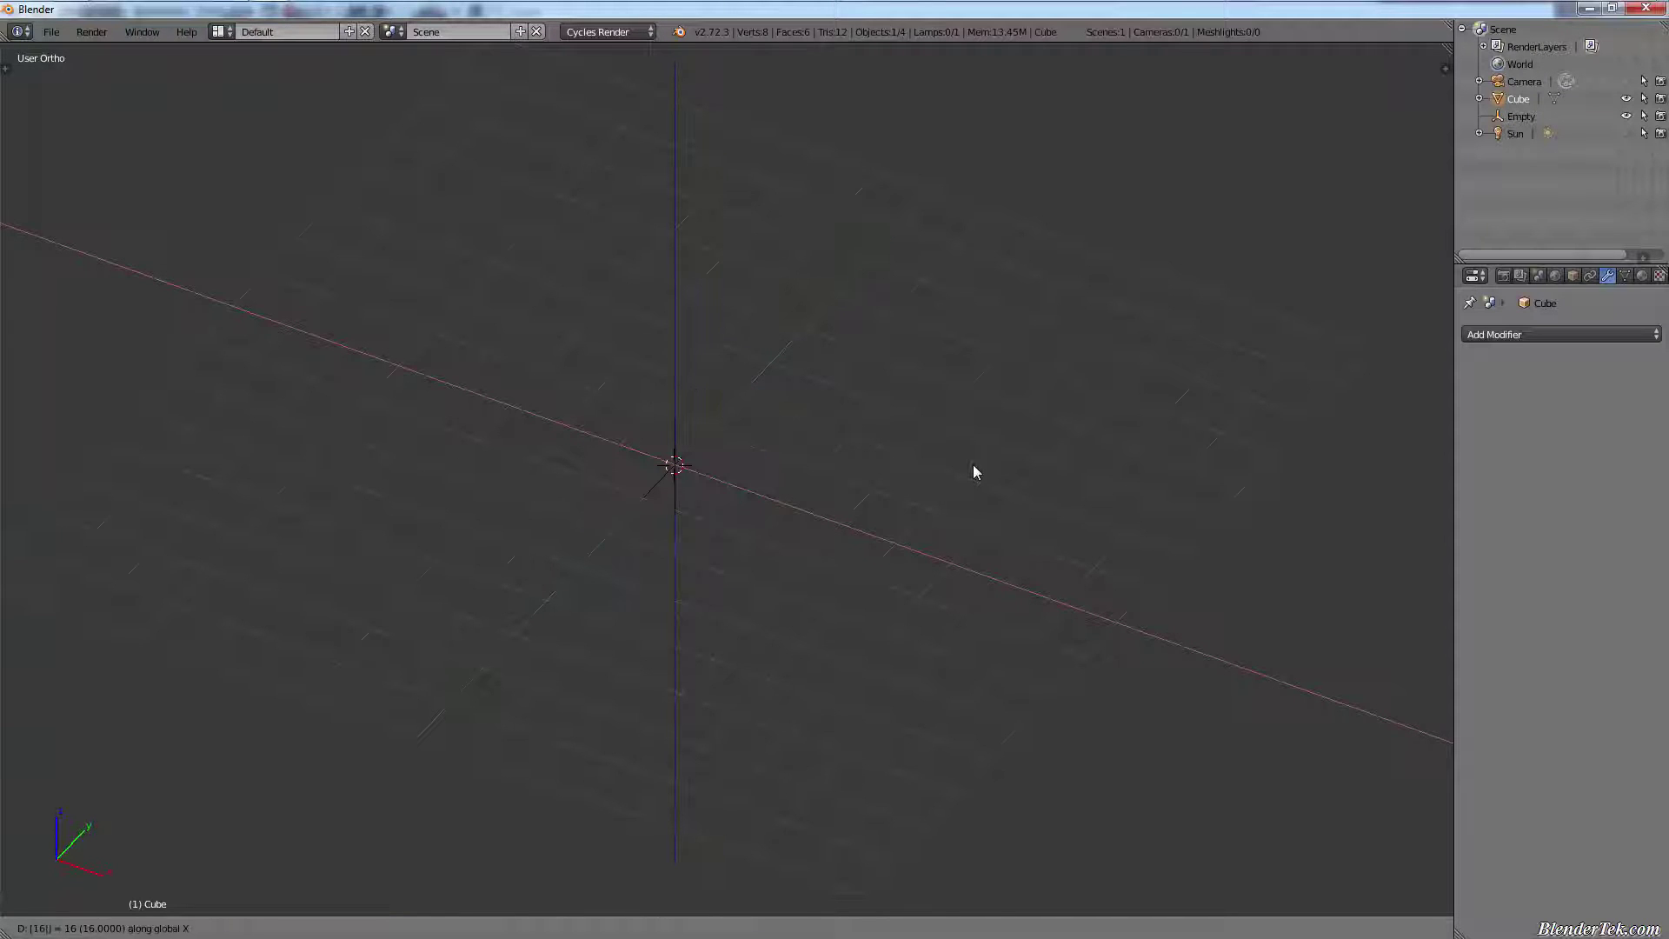
{"action": "key", "text": "Return"}
{"action": "scroll", "coordinate": [973, 464], "scroll_direction": "down", "scroll_amount": 8}
{"action": "middle_click_drag", "start_coordinate": [1004, 452], "coordinate": [878, 556], "text": "shift"}
{"action": "scroll", "coordinate": [832, 496], "scroll_direction": "up", "scroll_amount": 3}
- Add an Array modifier with count 16, relative offset off, and object offset set to the Empty
{"action": "left_click", "coordinate": [1602, 338]}
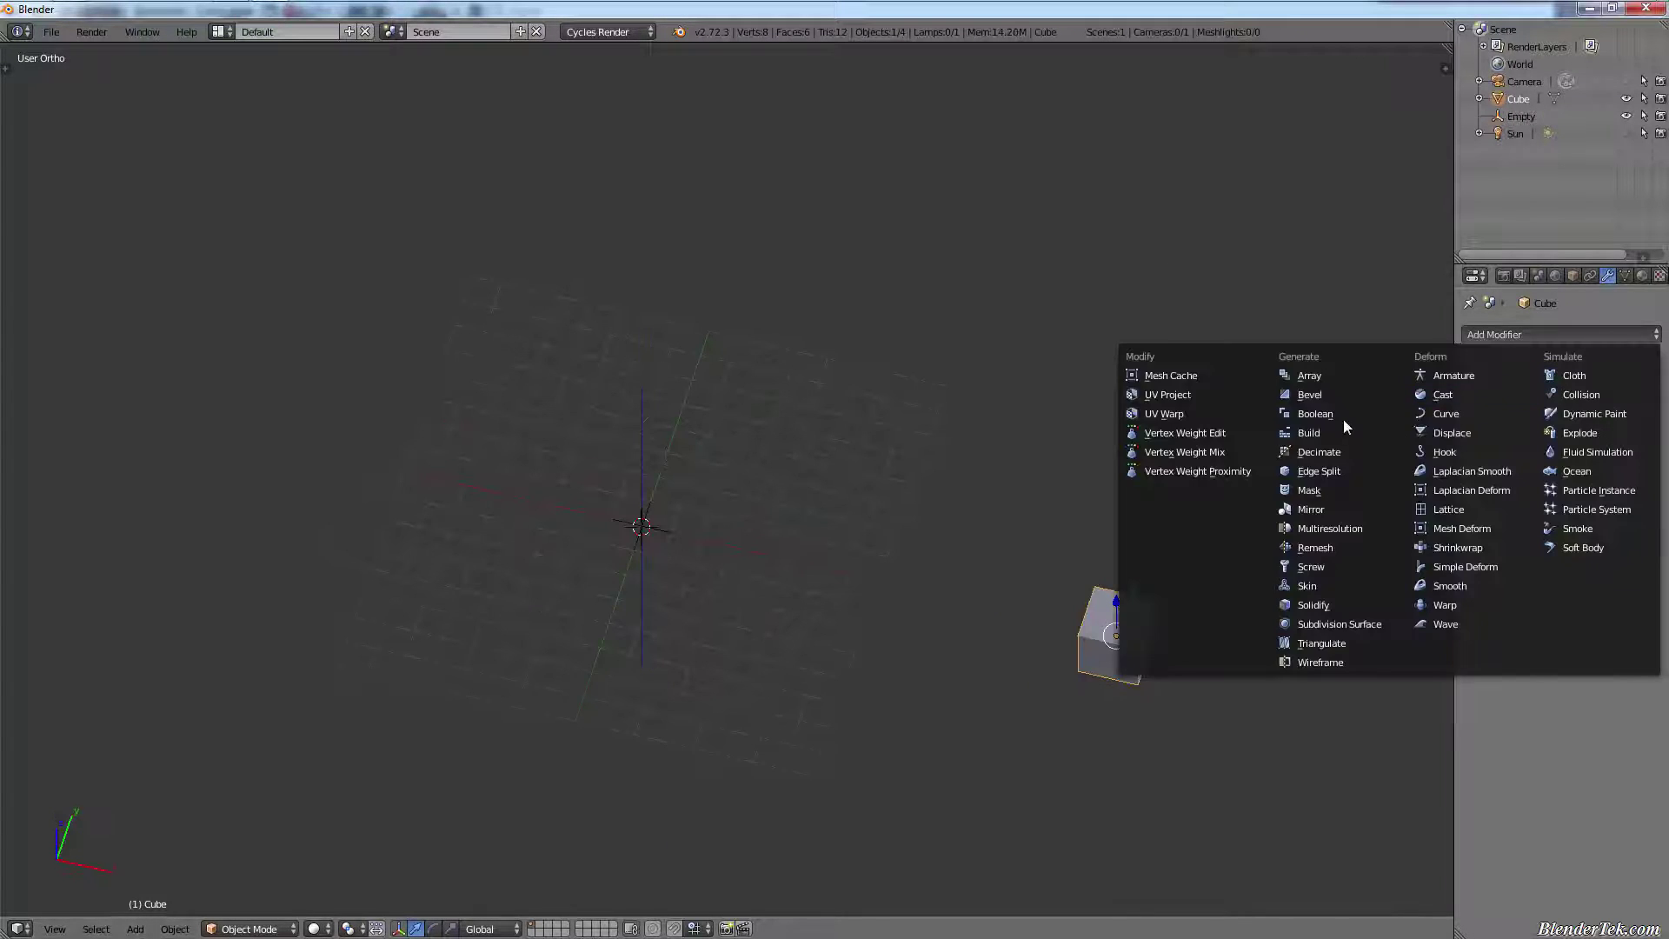
{"action": "left_click", "coordinate": [1317, 376]}
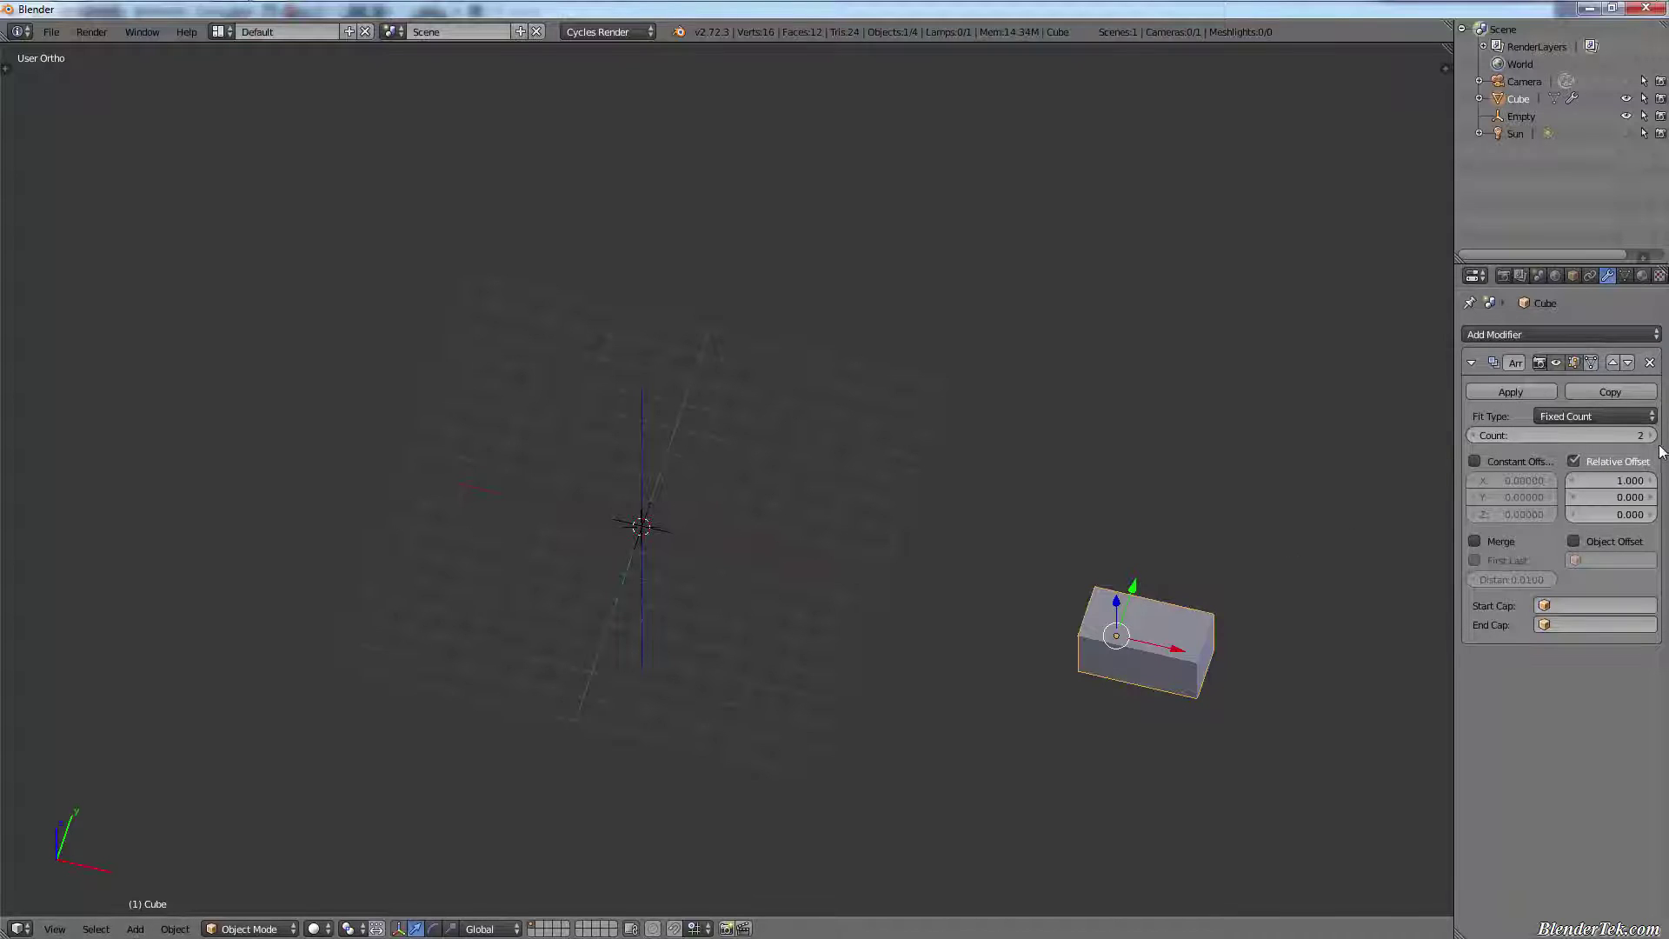
{"action": "left_click", "coordinate": [1634, 436]}
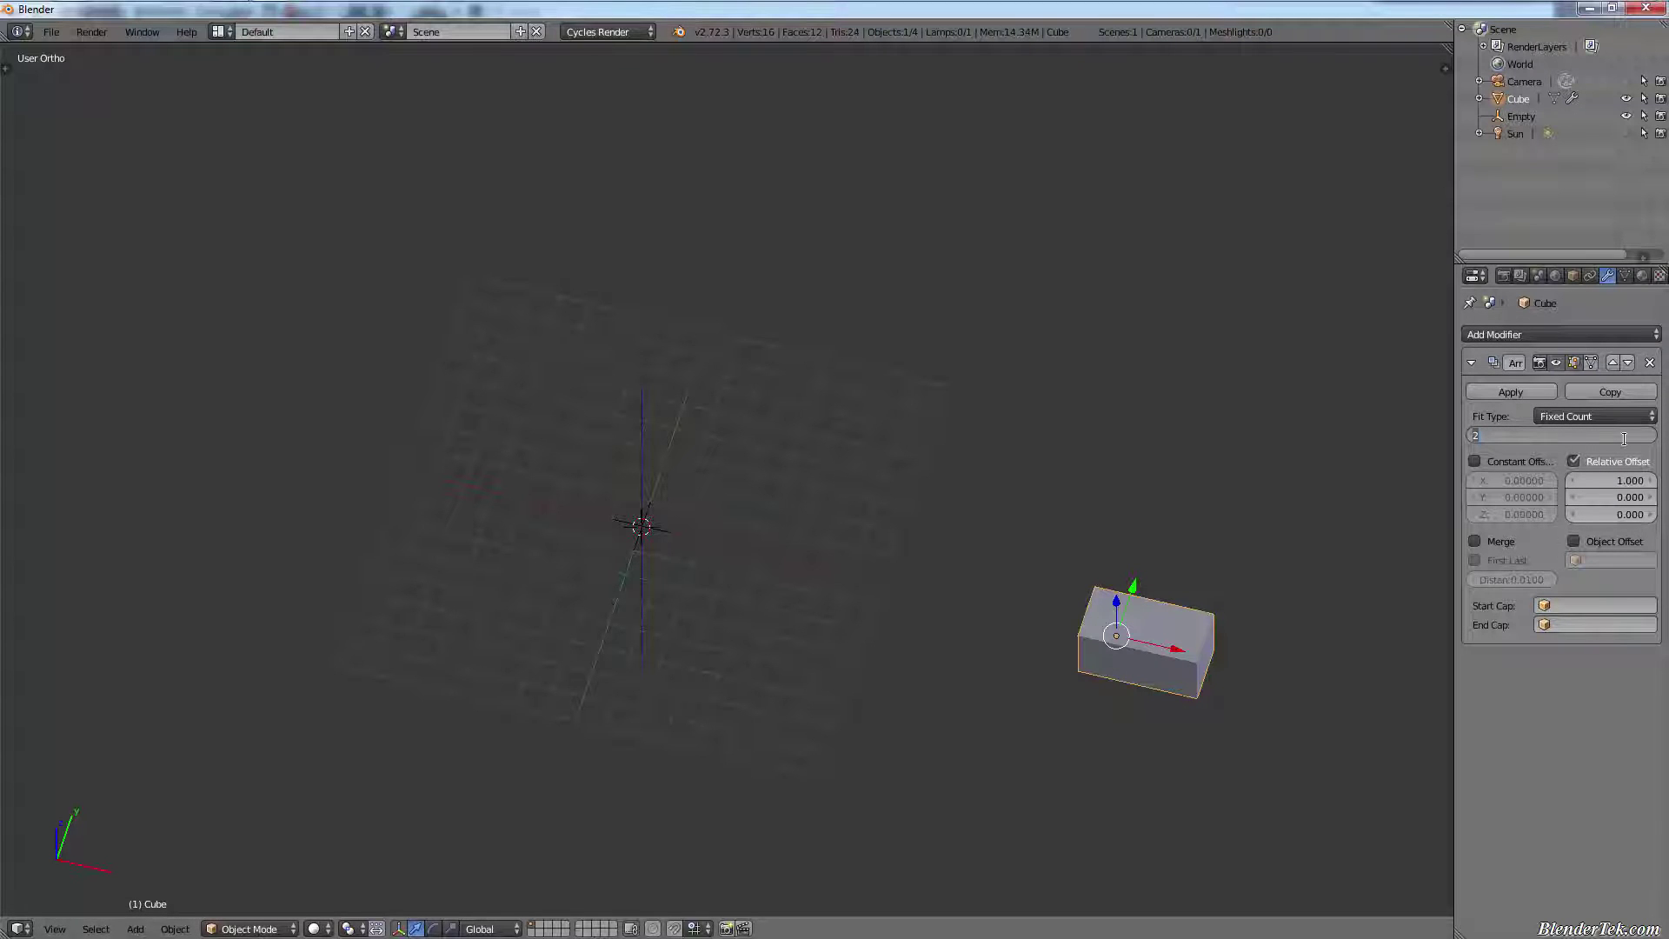
{"action": "type", "text": "16"}
{"action": "key", "text": "Return"}
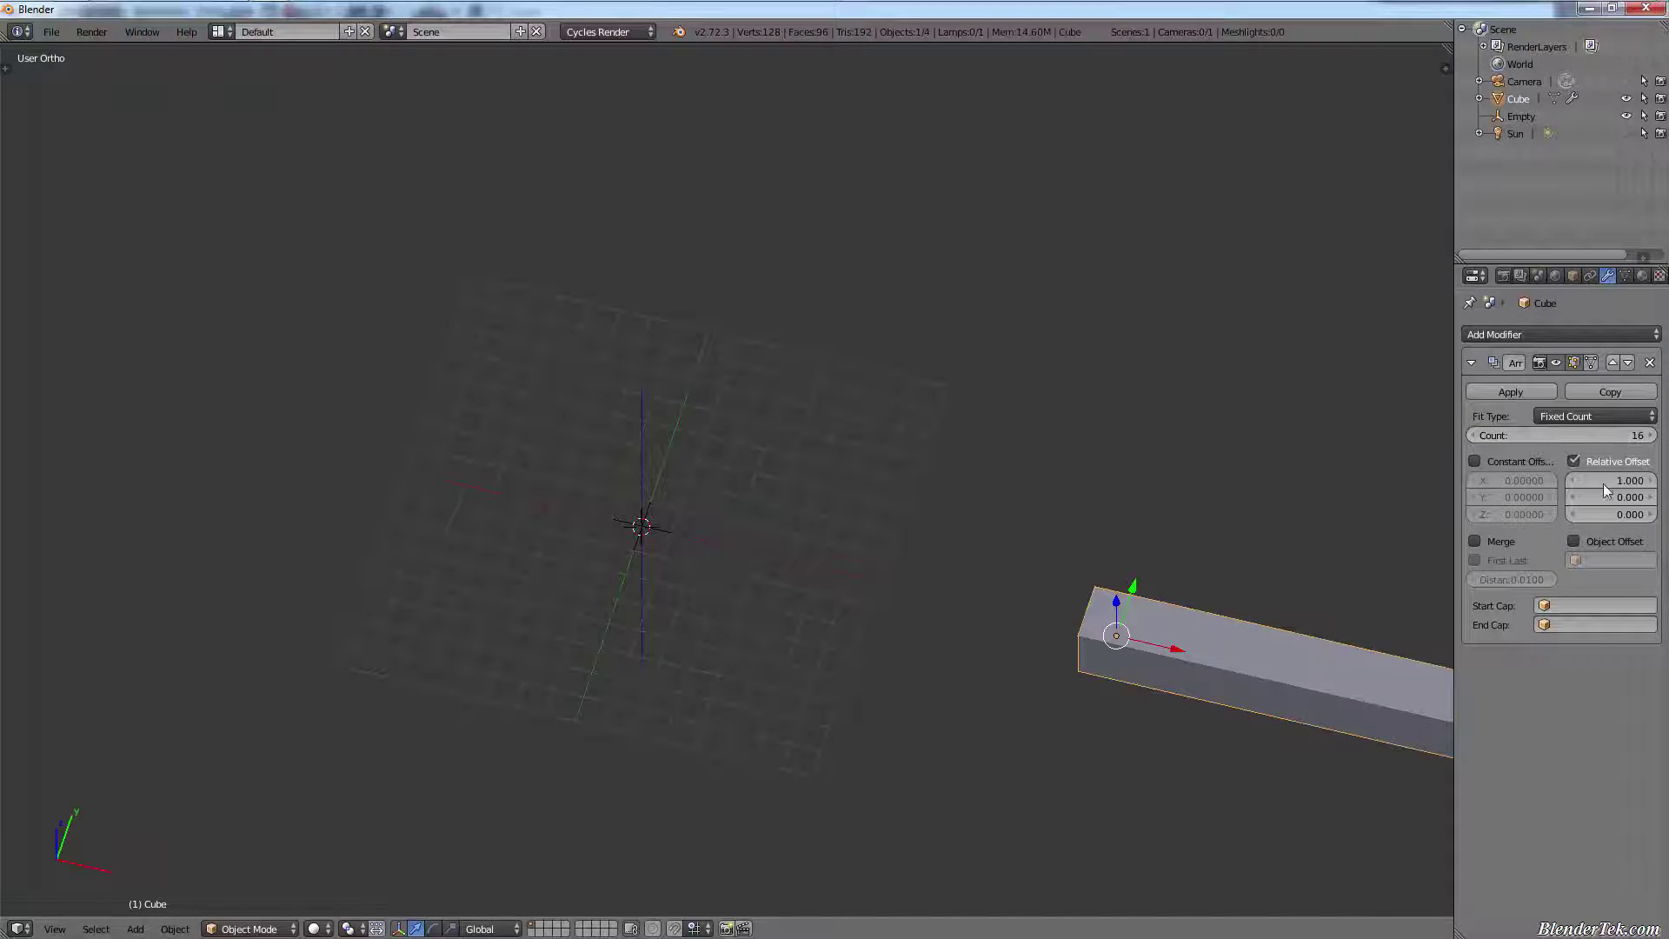
{"action": "left_click", "coordinate": [1605, 462]}
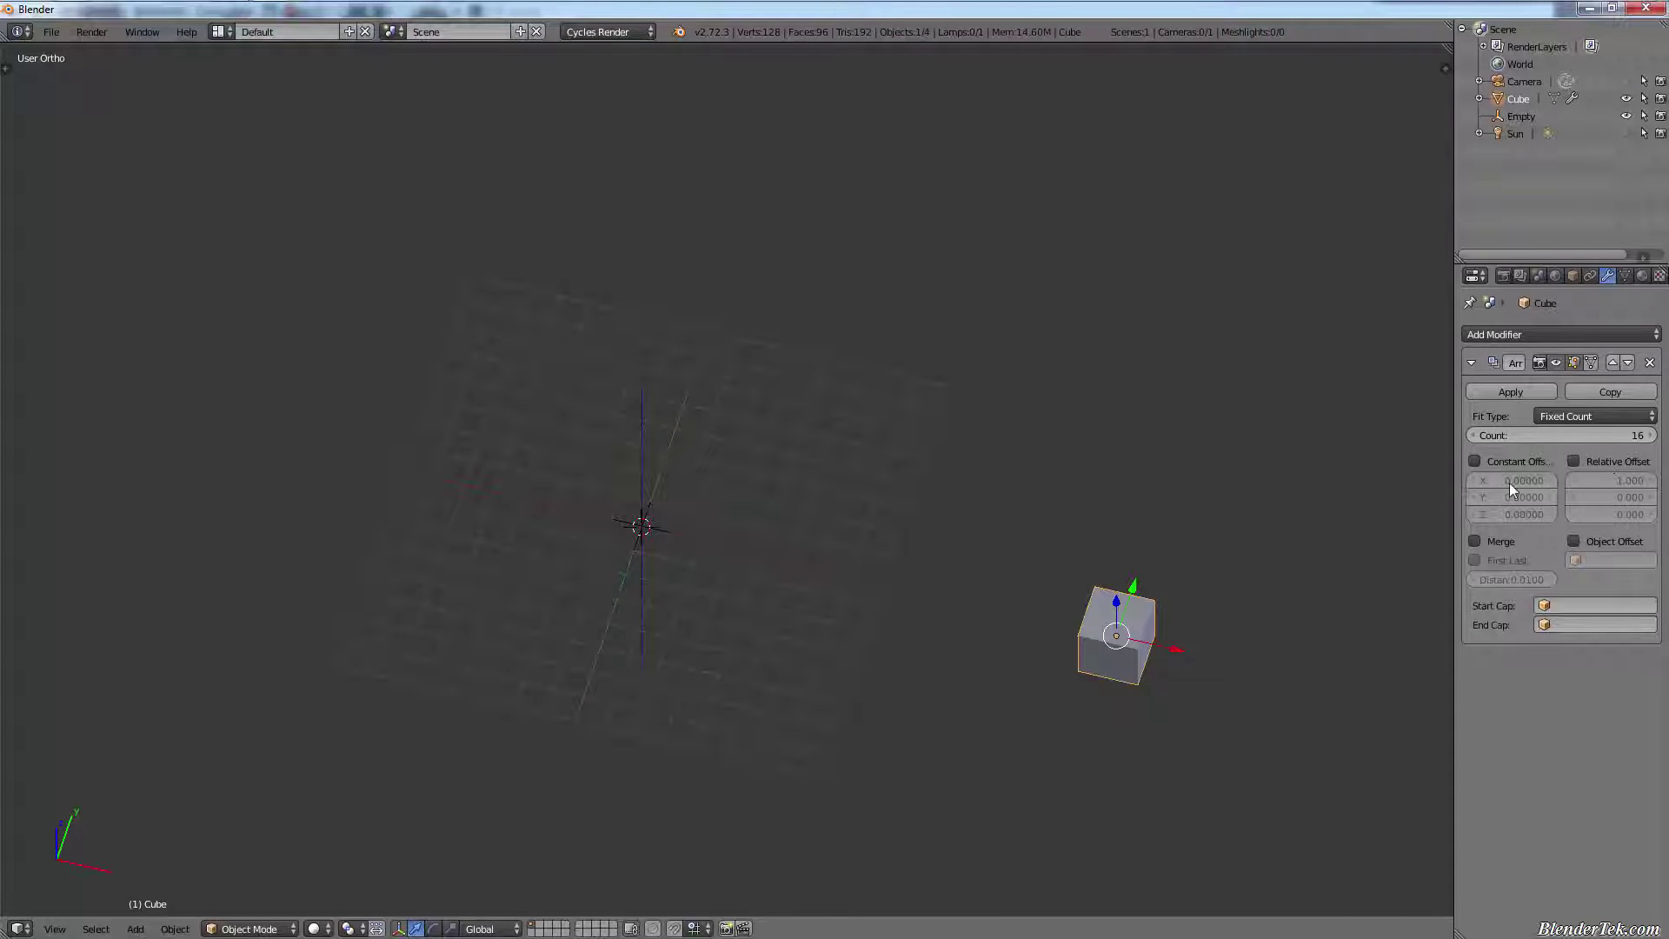
{"action": "left_click", "coordinate": [1601, 539]}
{"action": "left_click", "coordinate": [1582, 561]}
{"action": "left_click", "coordinate": [1560, 603]}
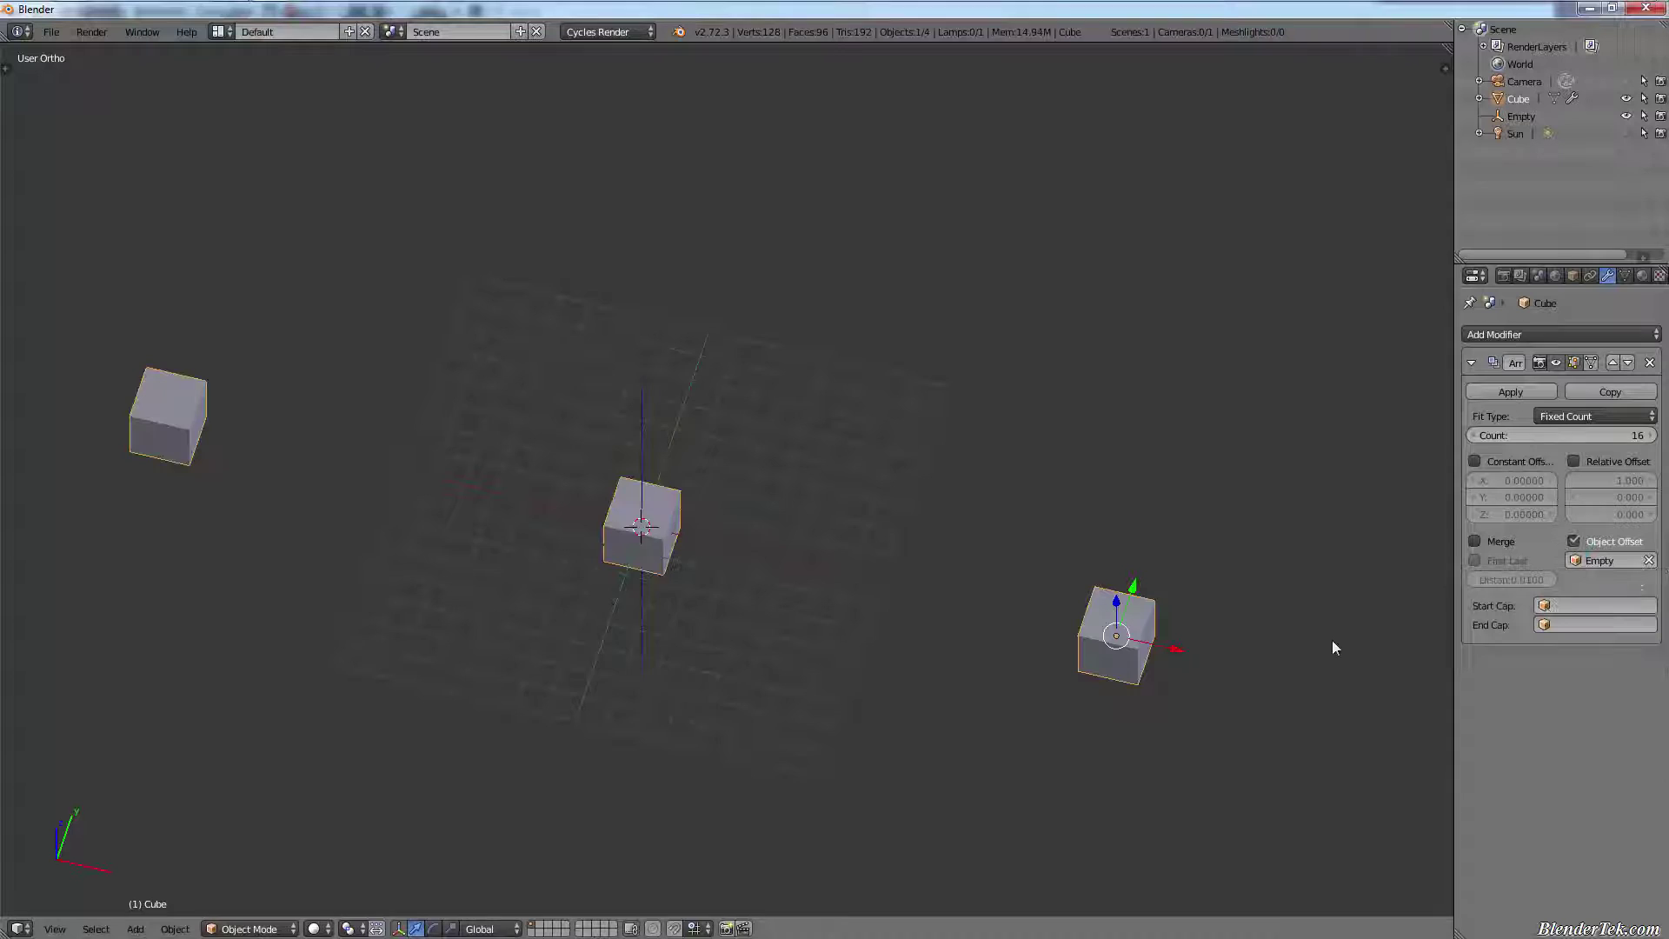
- Orbit around the cube array and switch to wireframe shading
{"action": "scroll", "coordinate": [969, 436], "scroll_direction": "down", "scroll_amount": 10}
{"action": "scroll", "coordinate": [966, 438], "scroll_direction": "up", "scroll_amount": 11}
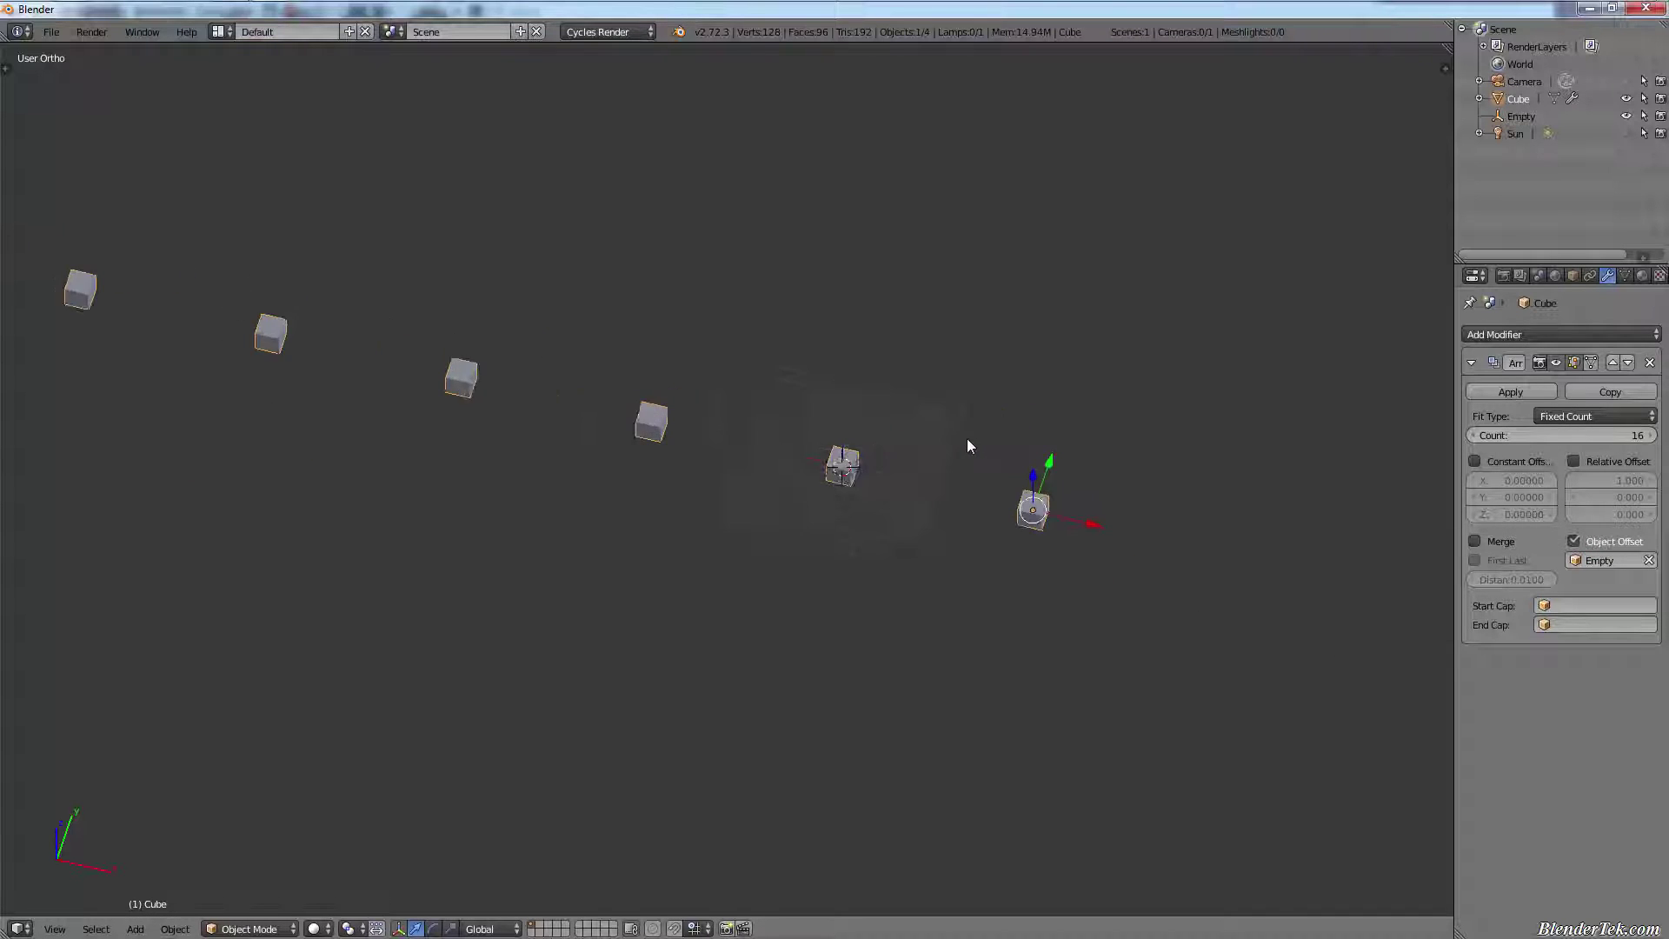
{"action": "scroll", "coordinate": [799, 508], "scroll_direction": "down", "scroll_amount": 3}
{"action": "scroll", "coordinate": [800, 515], "scroll_direction": "up", "scroll_amount": 5}
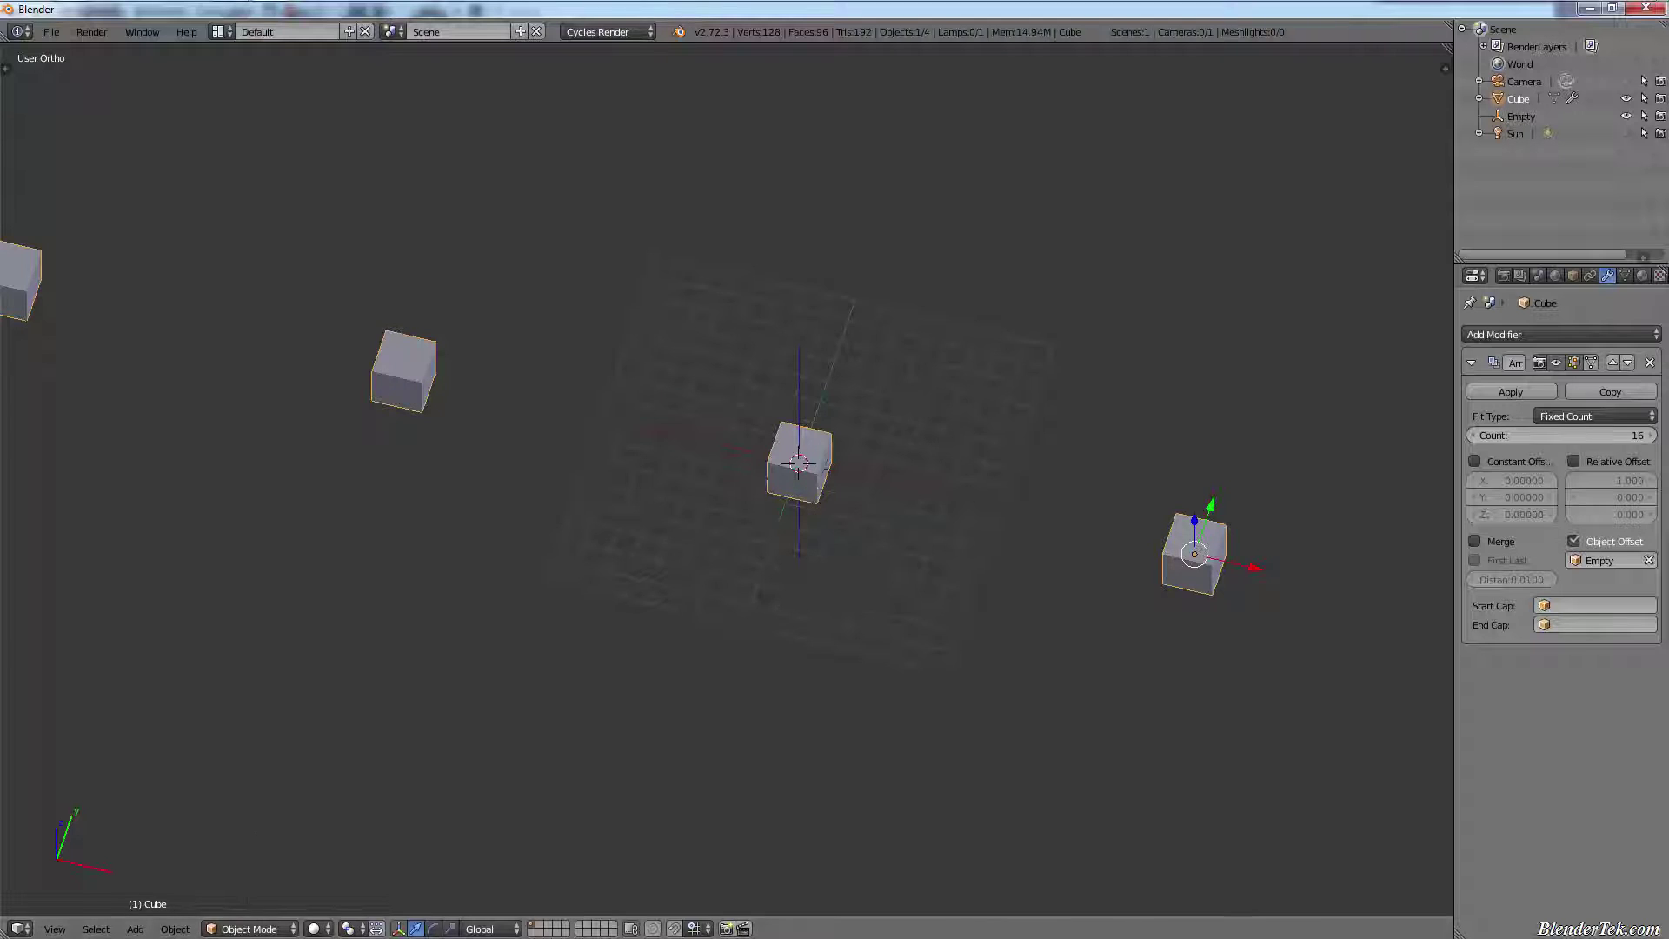
{"action": "middle_click_drag", "start_coordinate": [928, 510], "coordinate": [827, 461]}
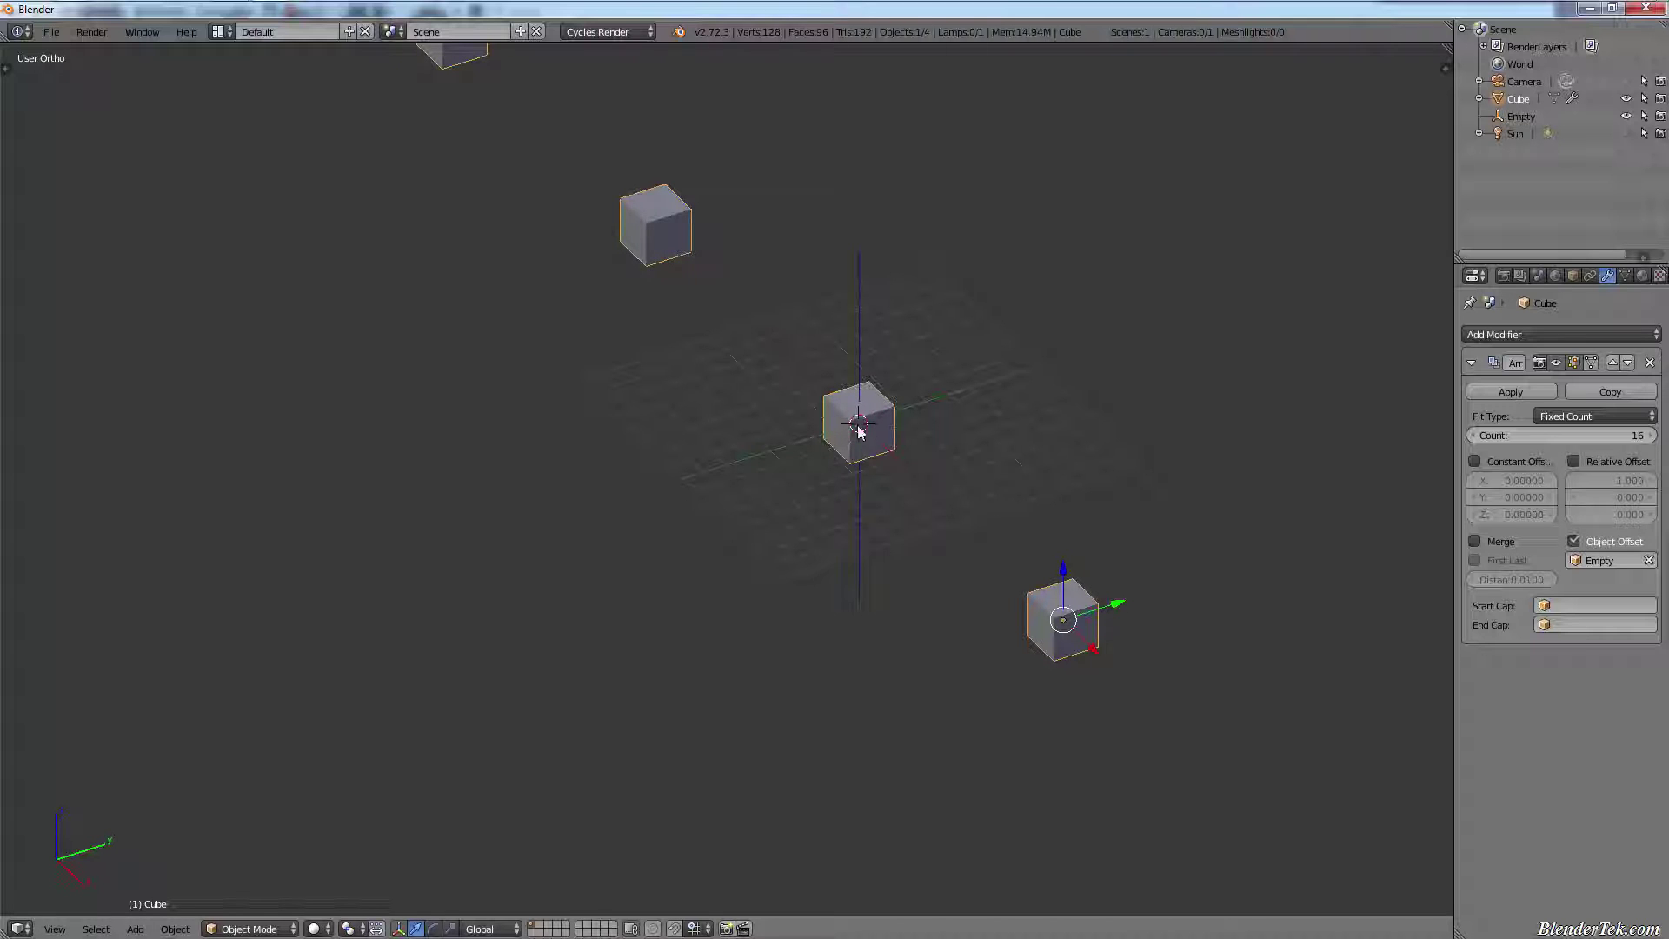
{"action": "key", "text": "z"}
{"action": "scroll", "coordinate": [858, 424], "scroll_direction": "up", "scroll_amount": 10}
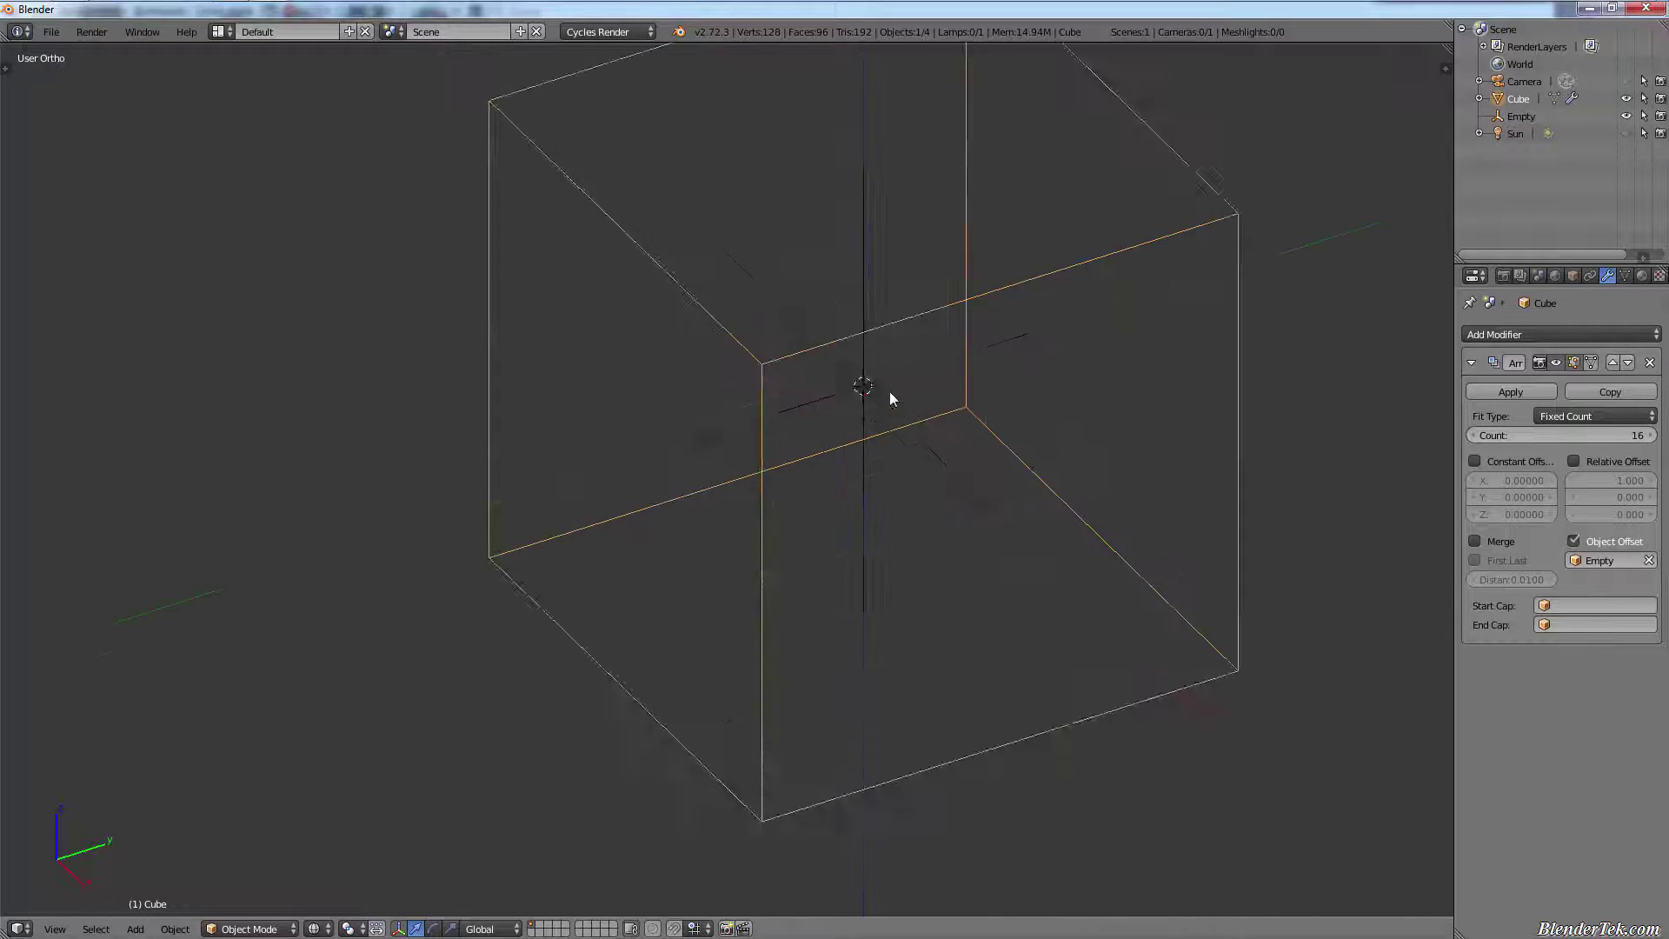
{"action": "scroll", "coordinate": [853, 414], "scroll_direction": "down", "scroll_amount": 12}
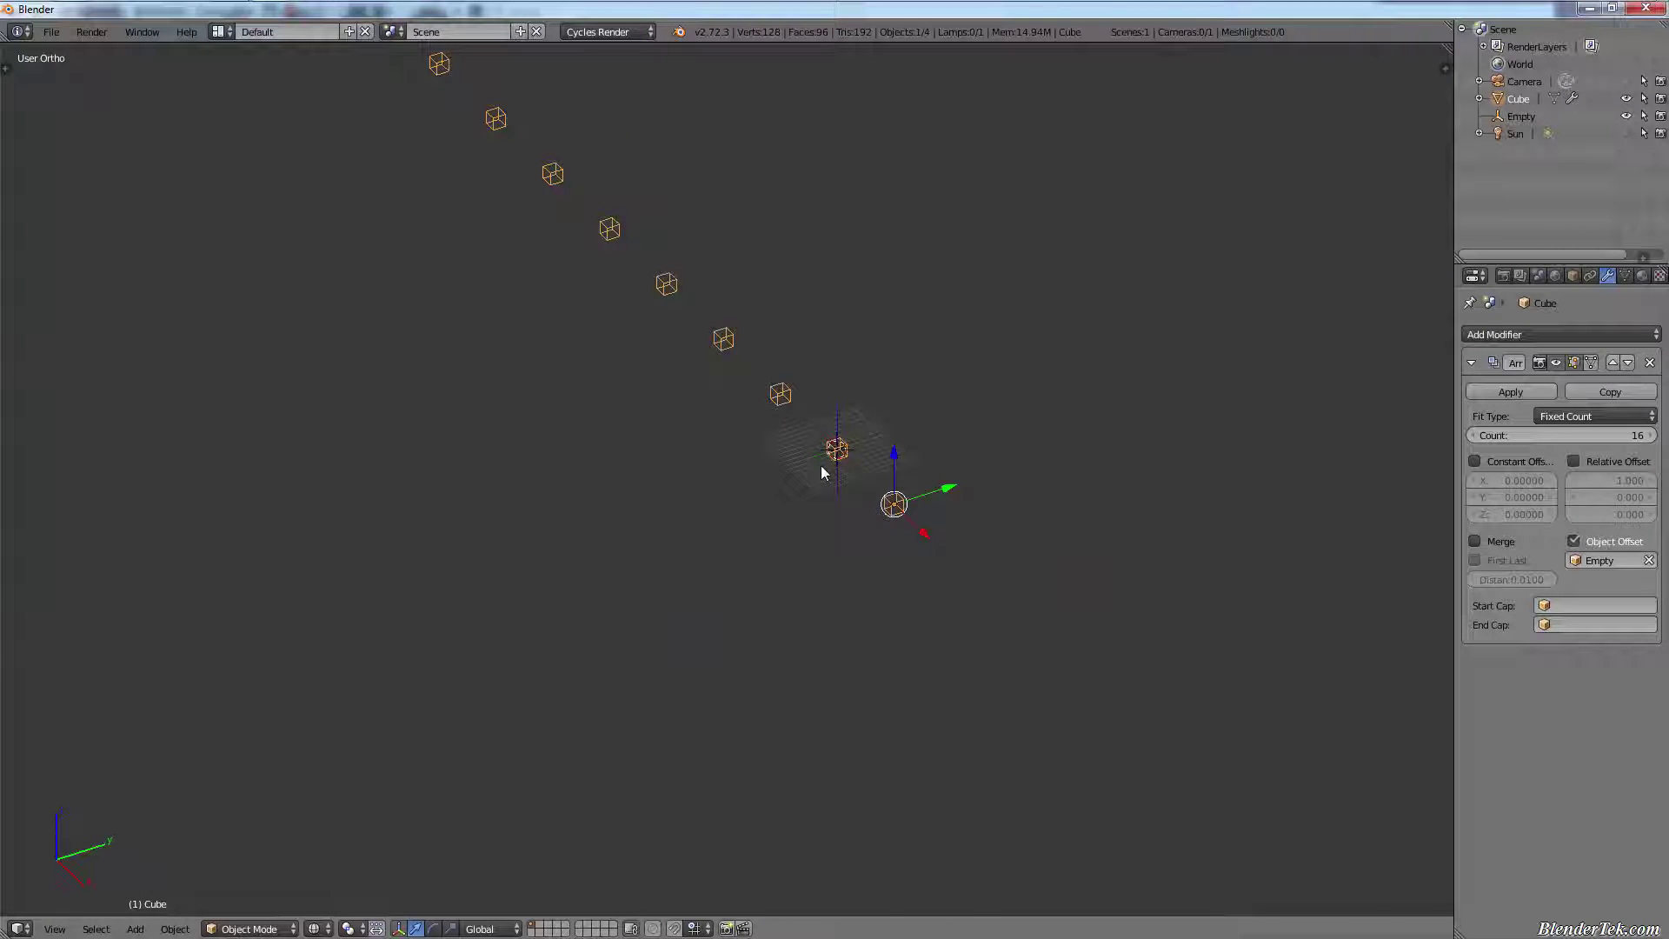
- Set the cube's origin to the 3D cursor, switch to top view and select the Empty
{"action": "key", "text": "shift+ctrl+alt+c"}
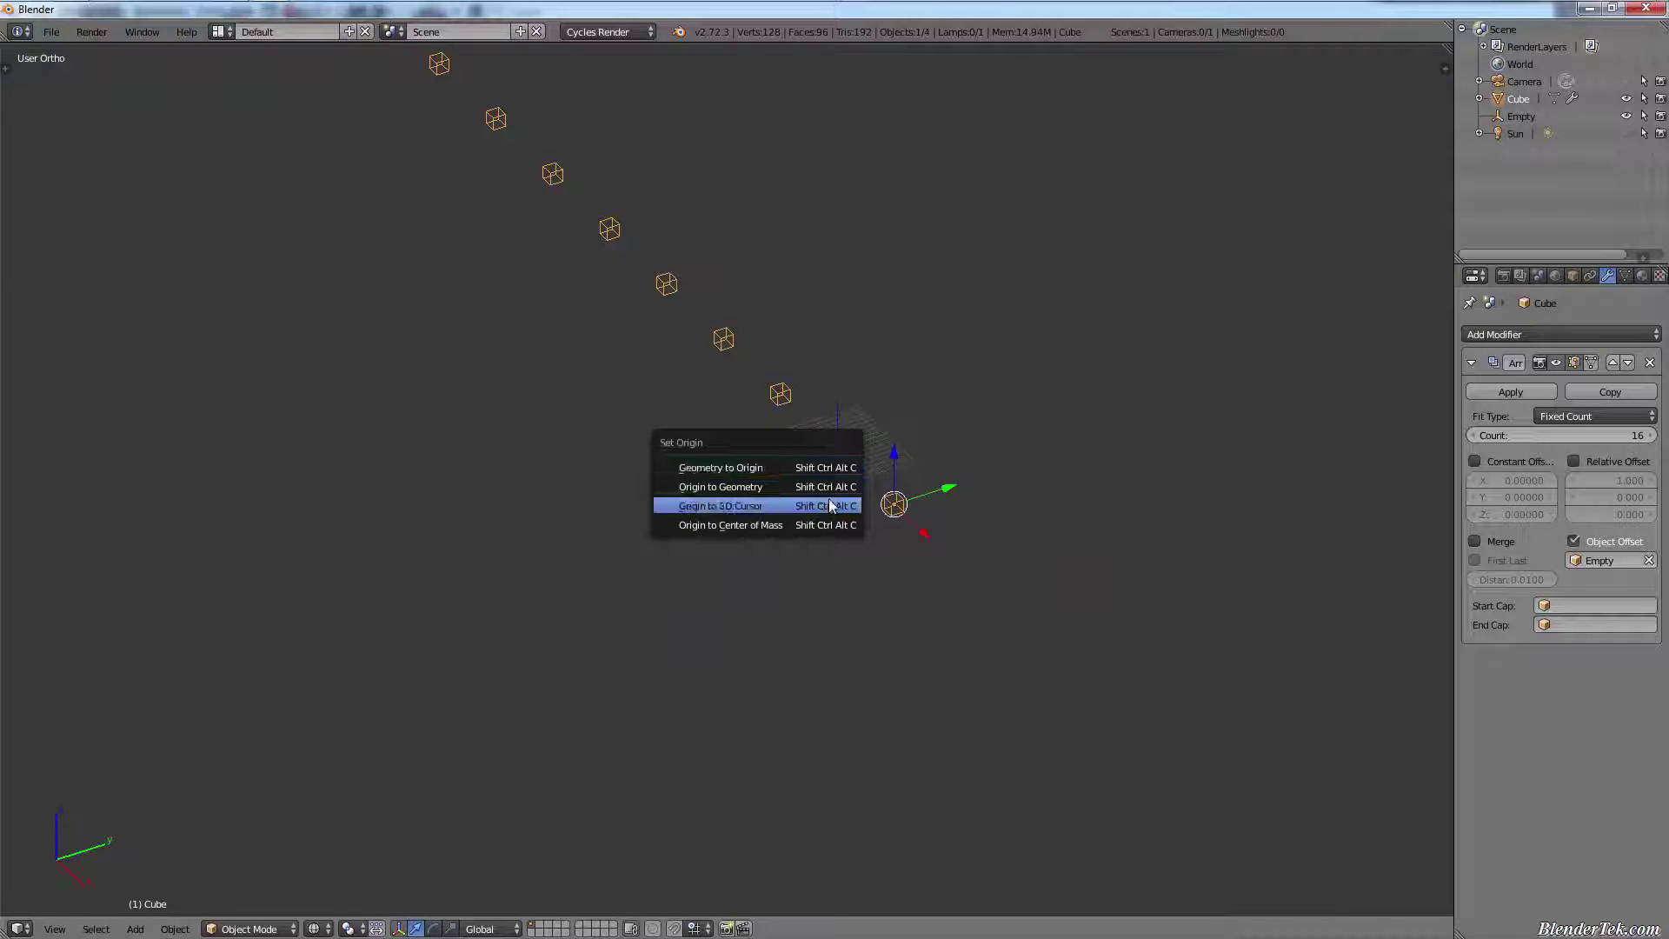
{"action": "left_click", "coordinate": [830, 505]}
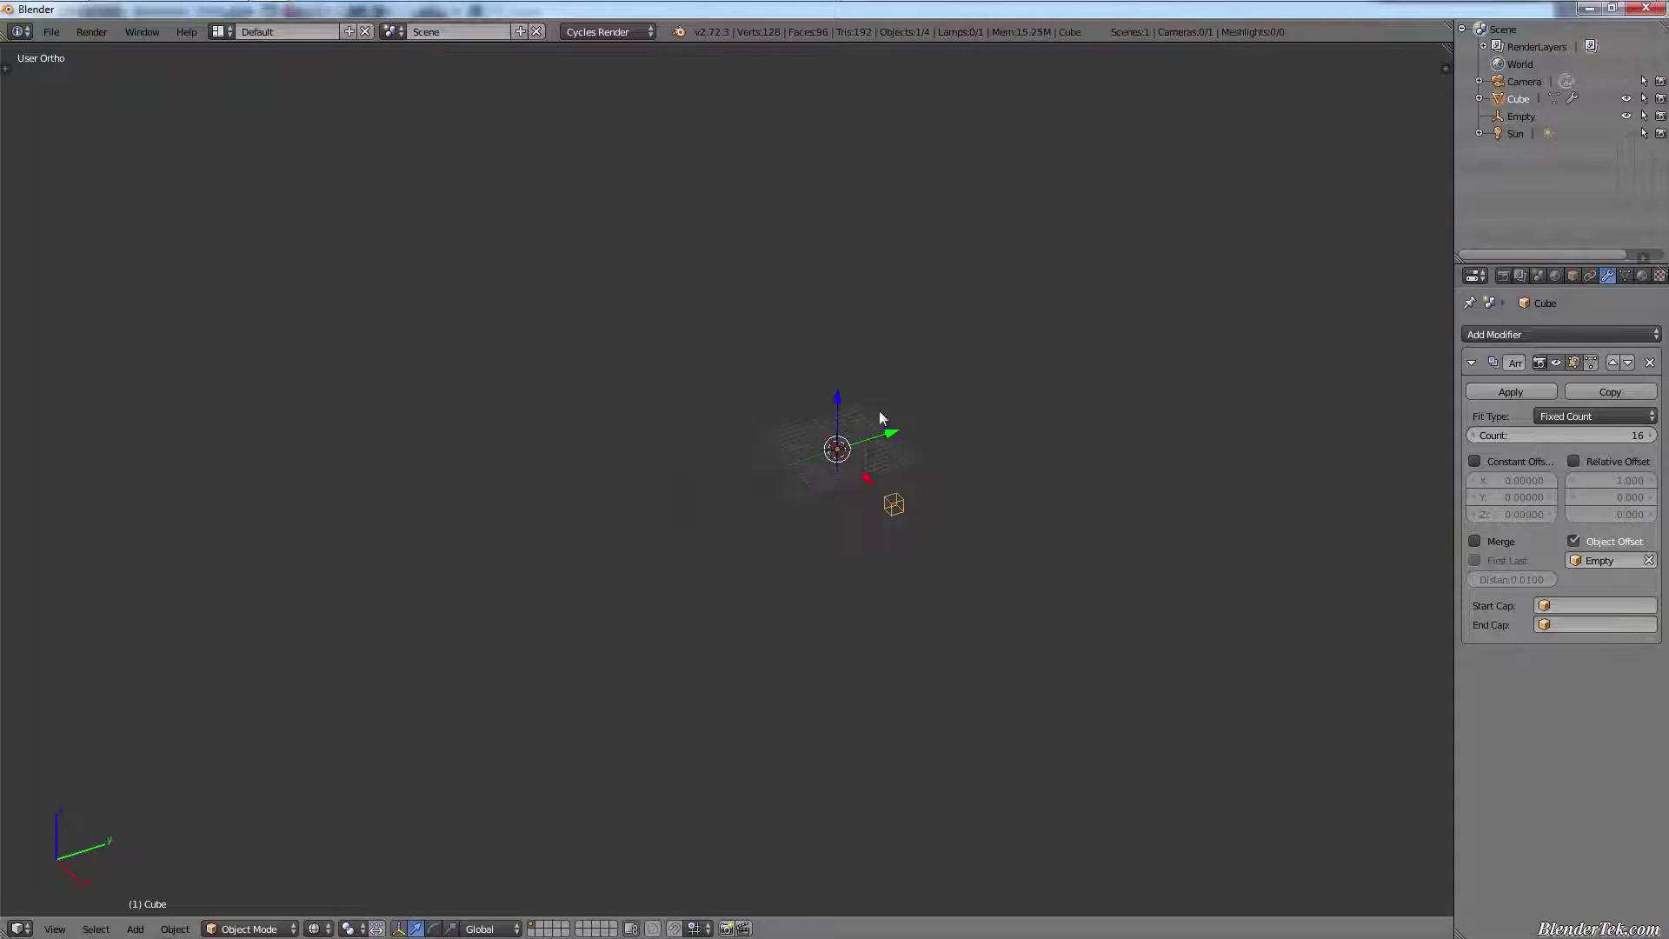
{"action": "scroll", "coordinate": [880, 418], "scroll_direction": "up", "scroll_amount": 4}
{"action": "middle_click_drag", "start_coordinate": [858, 611], "coordinate": [775, 555]}
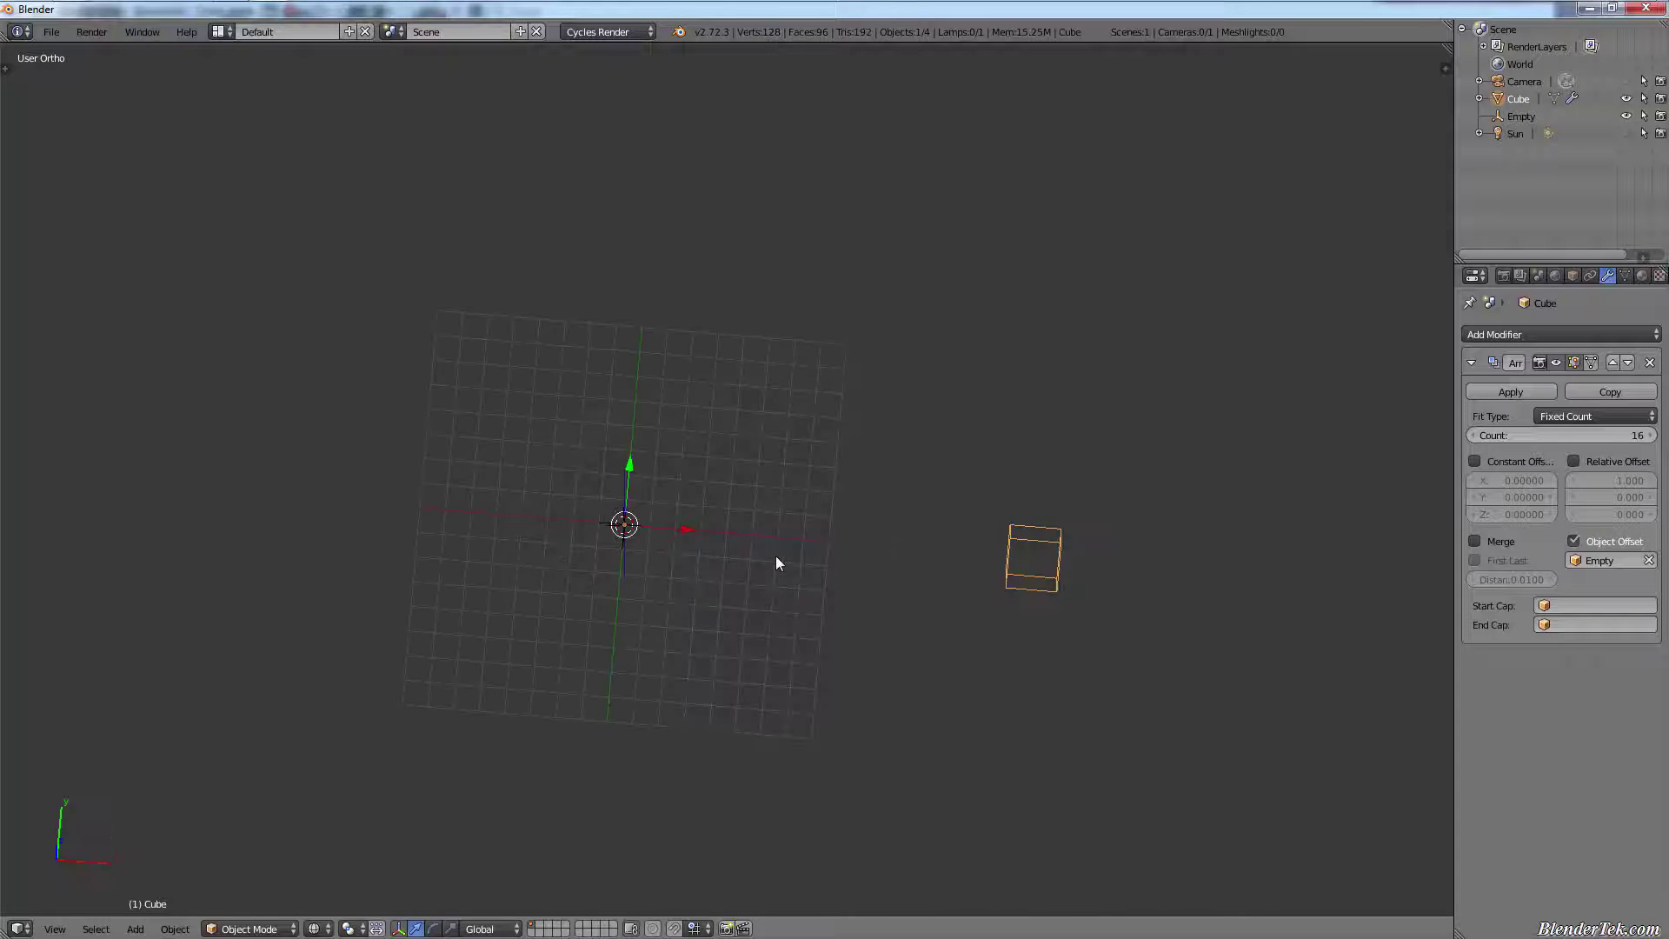
{"action": "key", "text": "KP_1"}
{"action": "key", "text": "KP_7"}
{"action": "scroll", "coordinate": [627, 617], "scroll_direction": "up", "scroll_amount": 1}
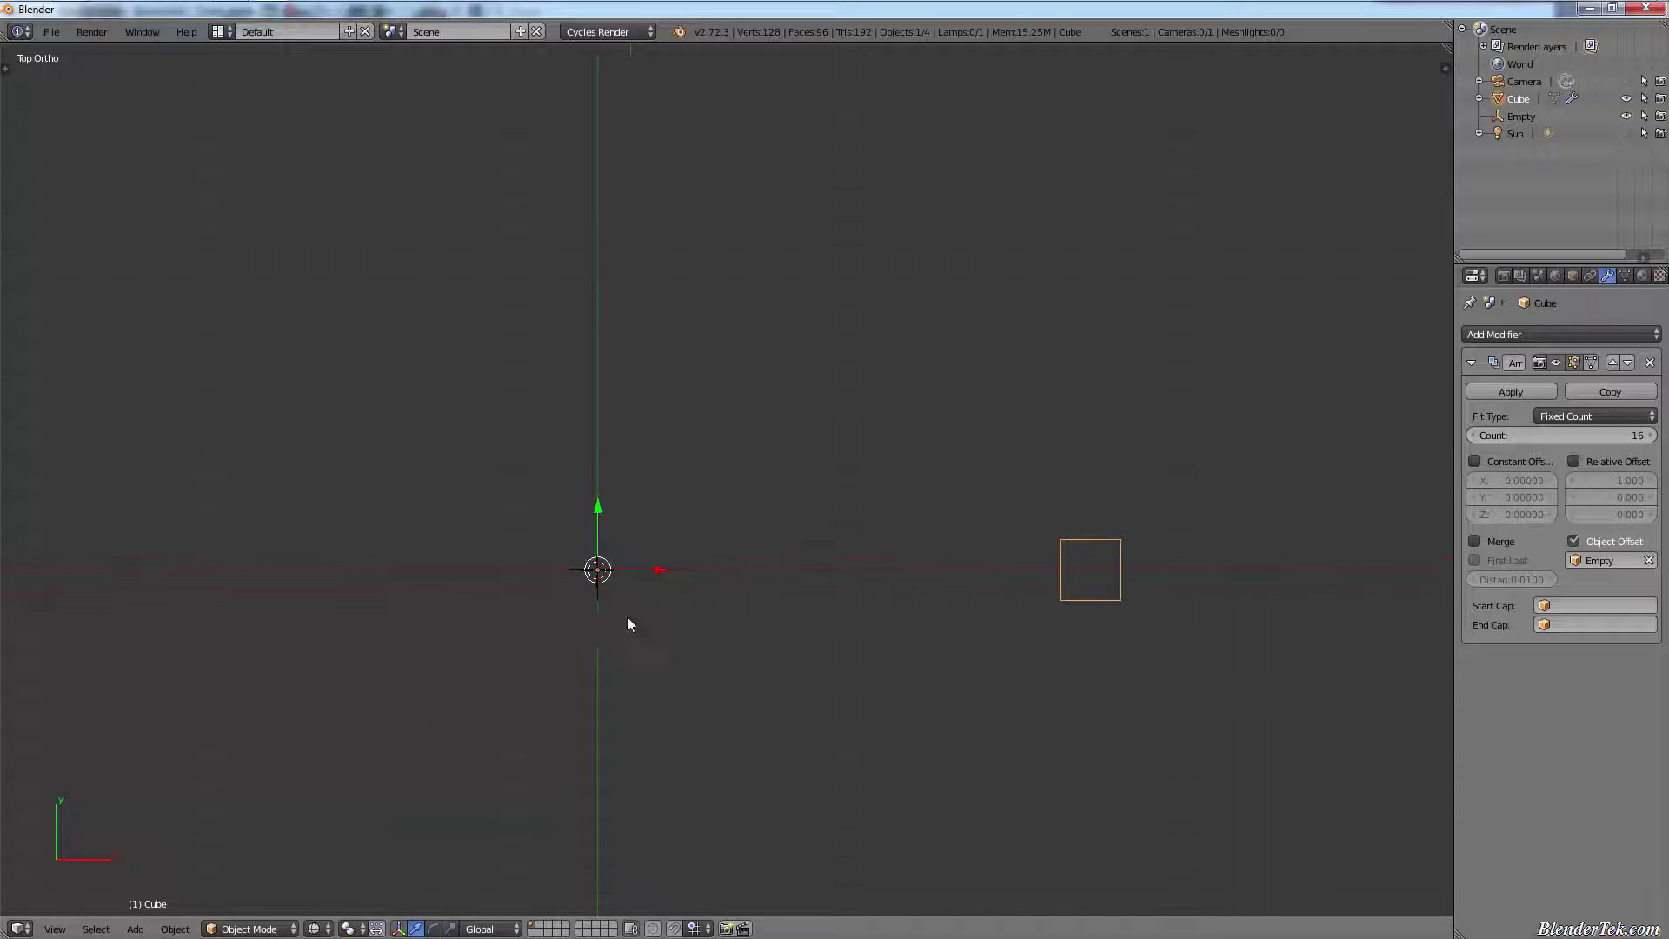
{"action": "right_click", "coordinate": [597, 597]}
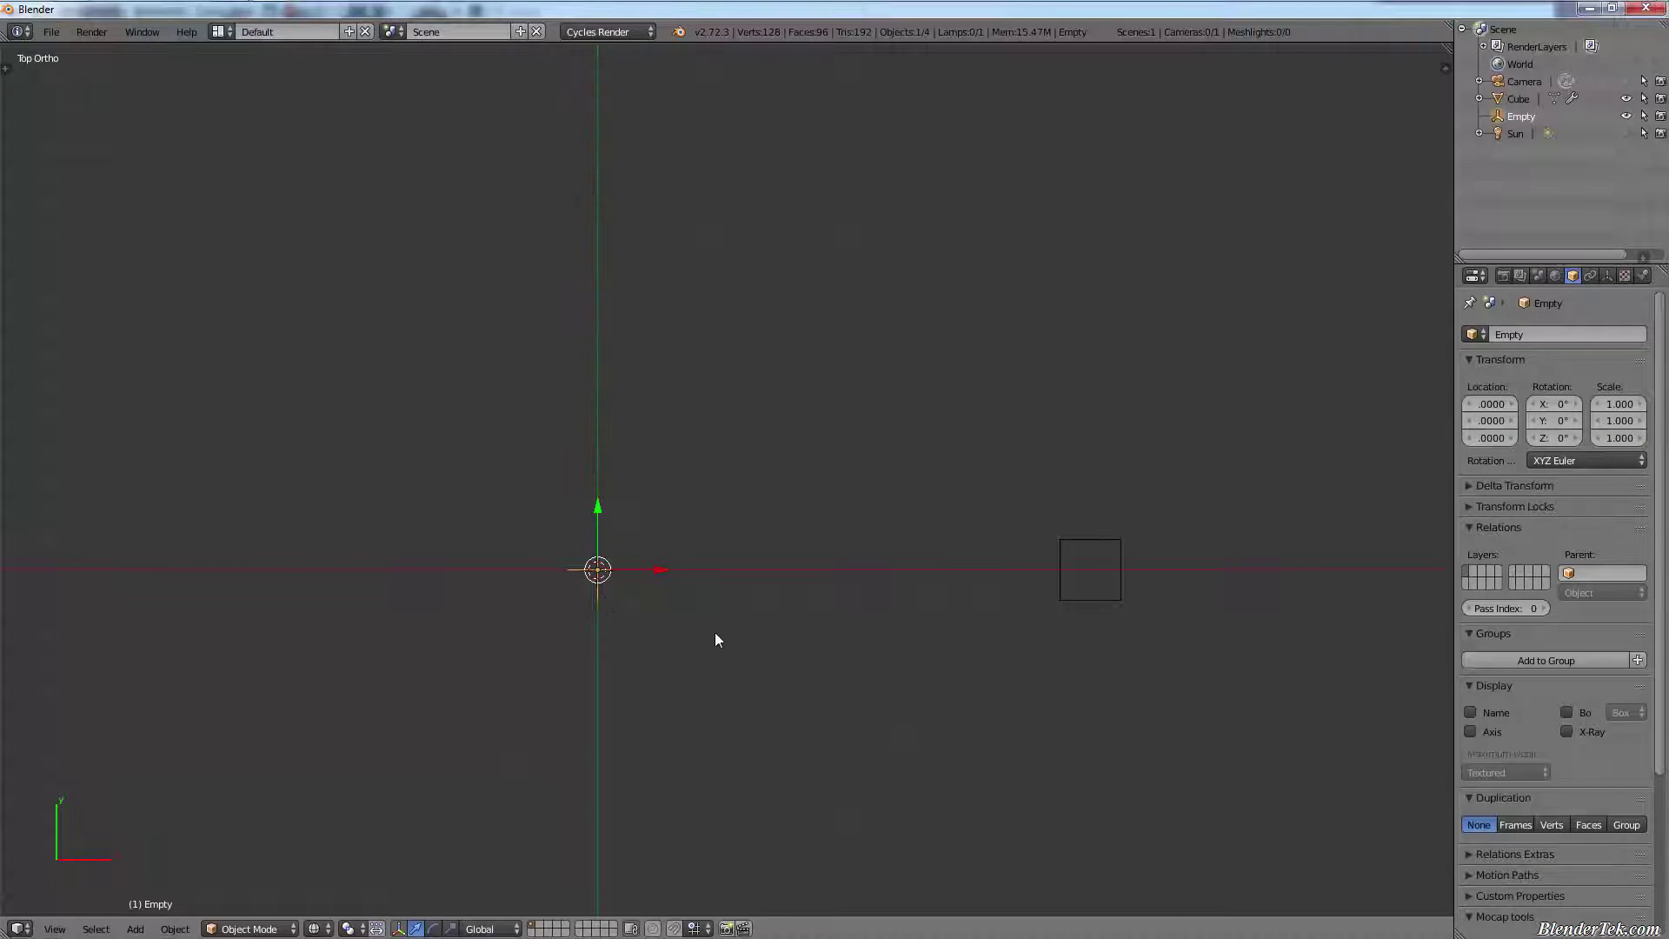
- Use a calculator to work out 360 divided by 16 for the rotation angle
{"action": "key", "text": "alt+space"}
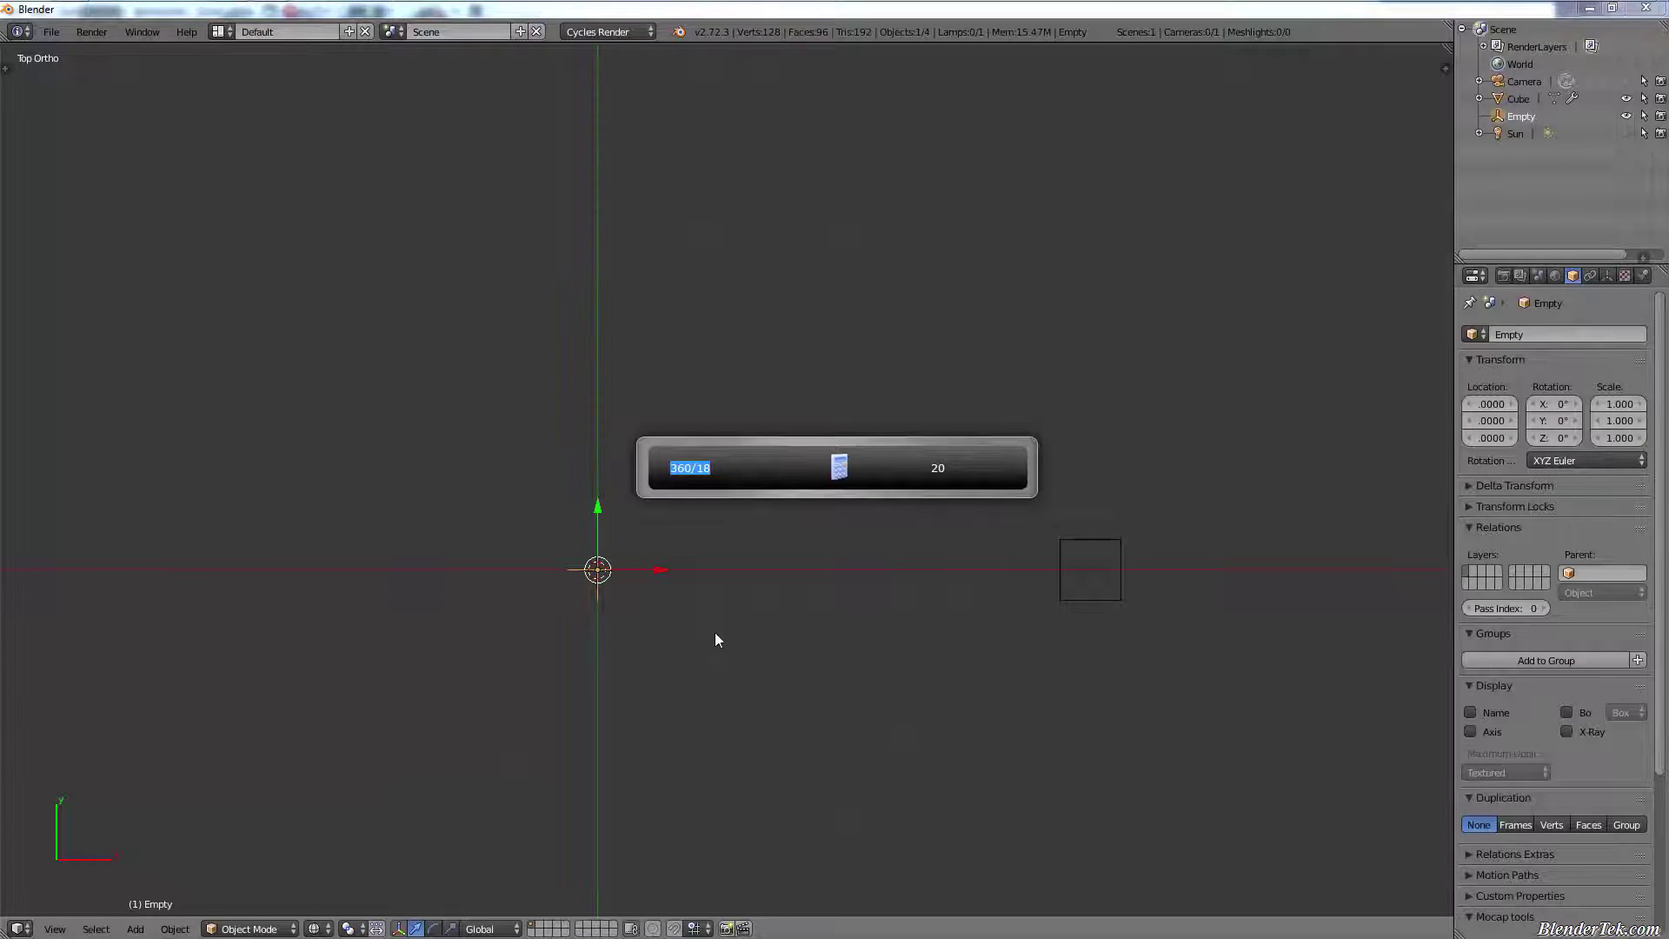
{"action": "key", "text": "End"}
{"action": "key", "text": "BackSpace"}
{"action": "type", "text": "6"}
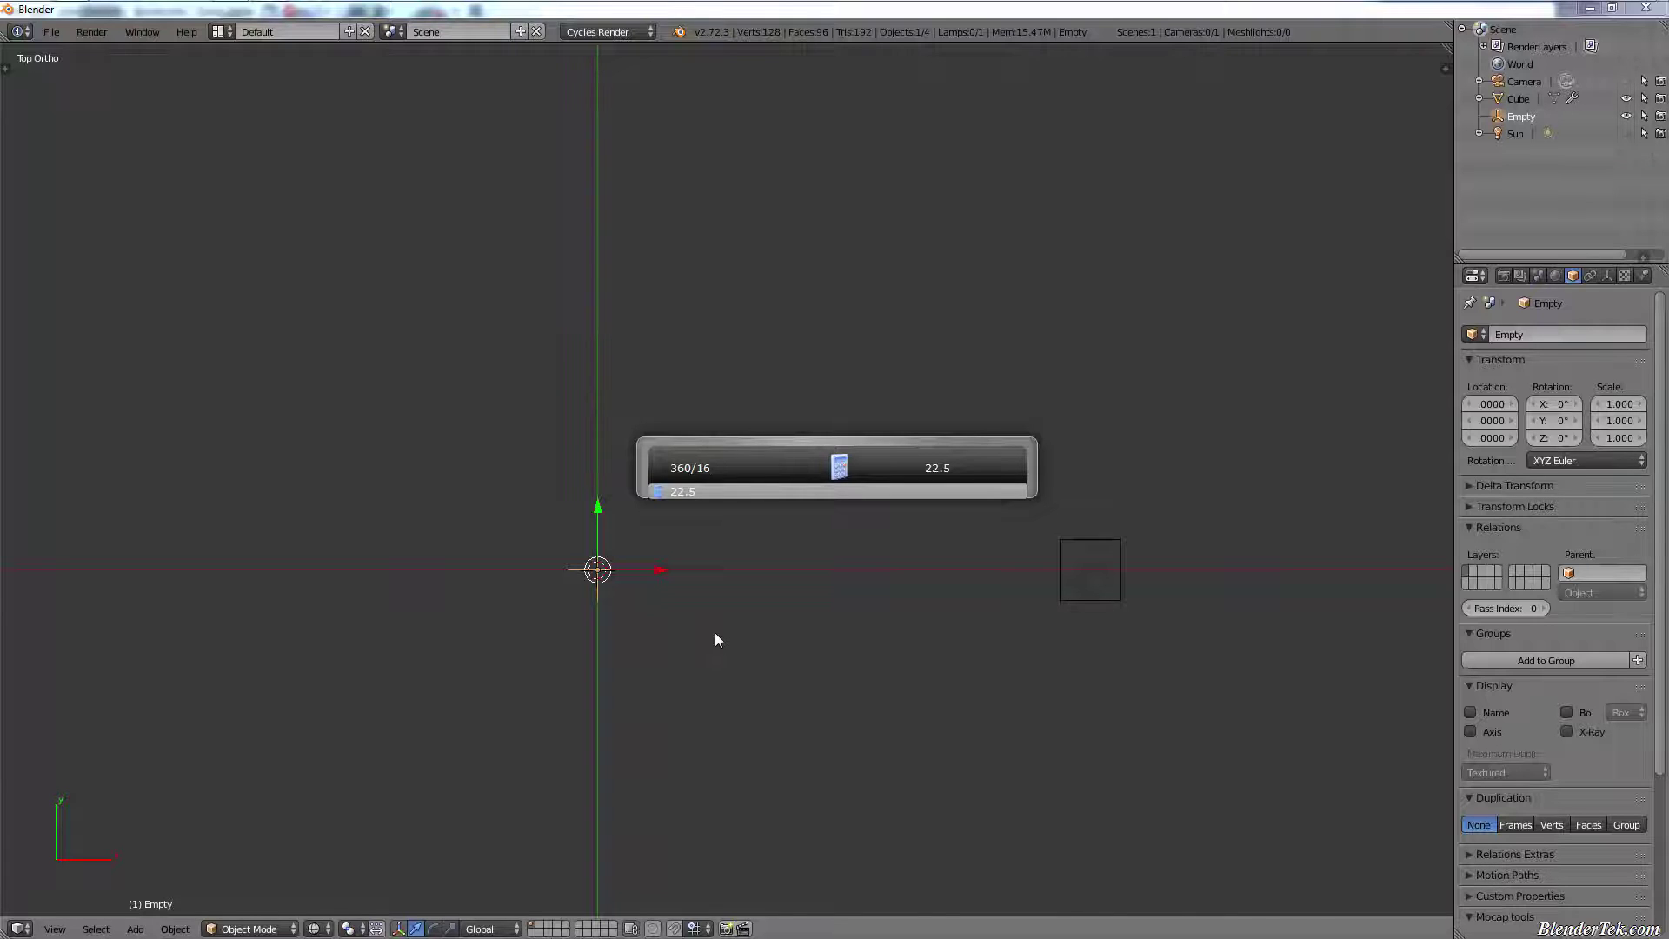
{"action": "key", "text": "Return"}
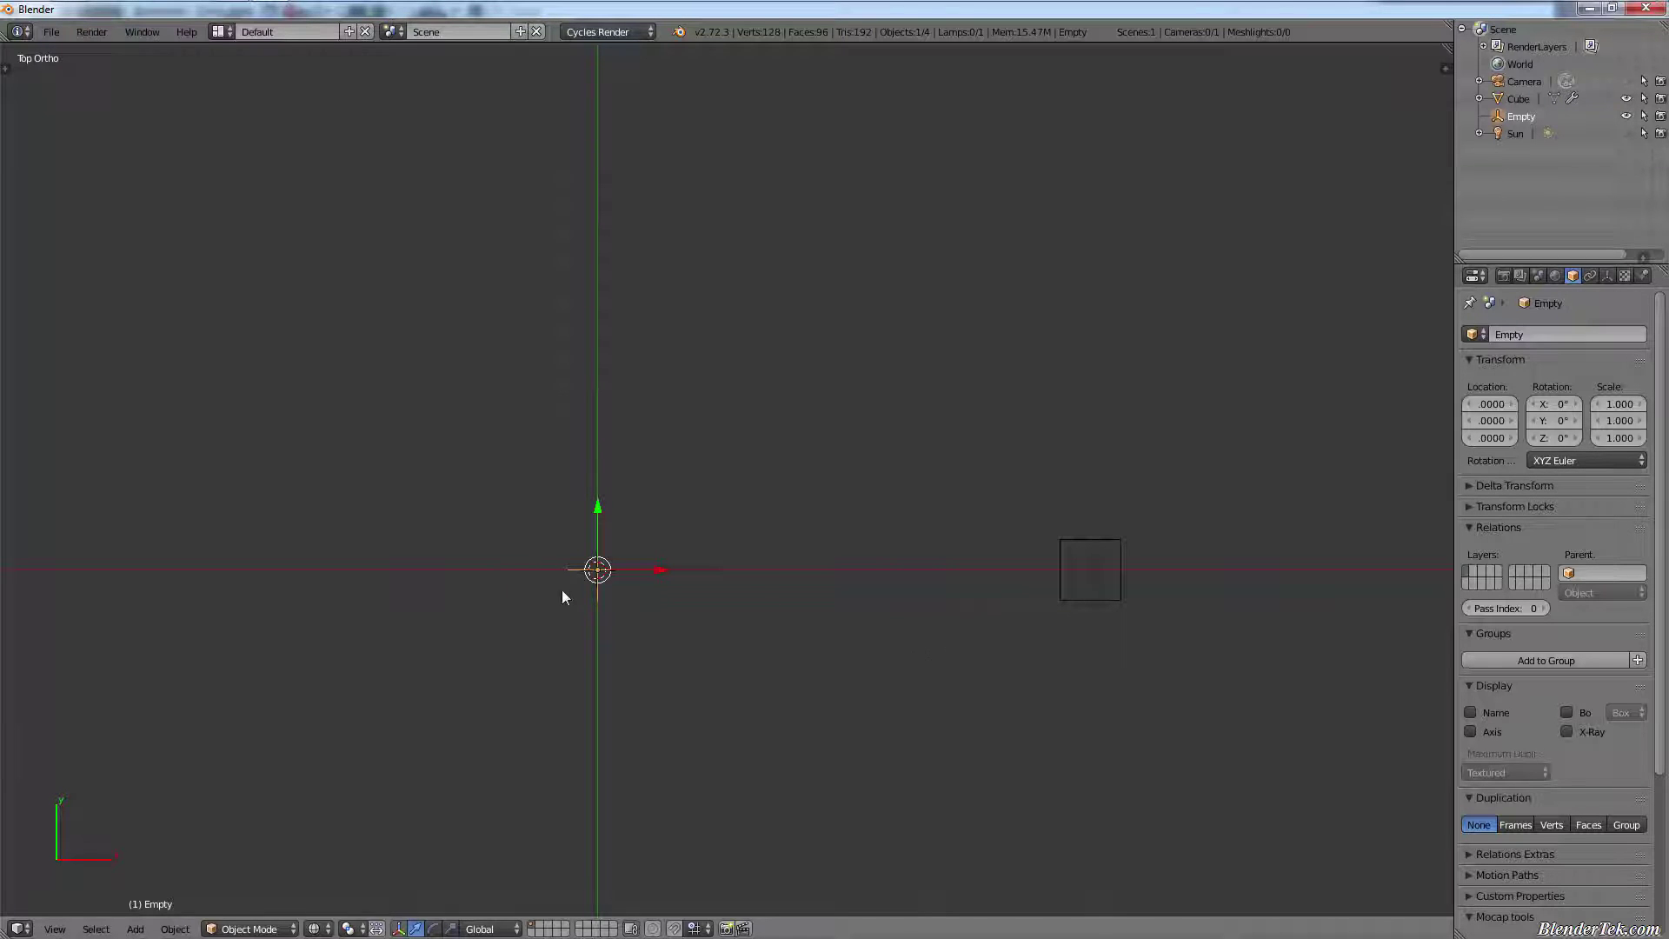
- Rotate the Empty 22.5° about Z and centre the view on the cube circle
{"action": "key", "text": "r"}
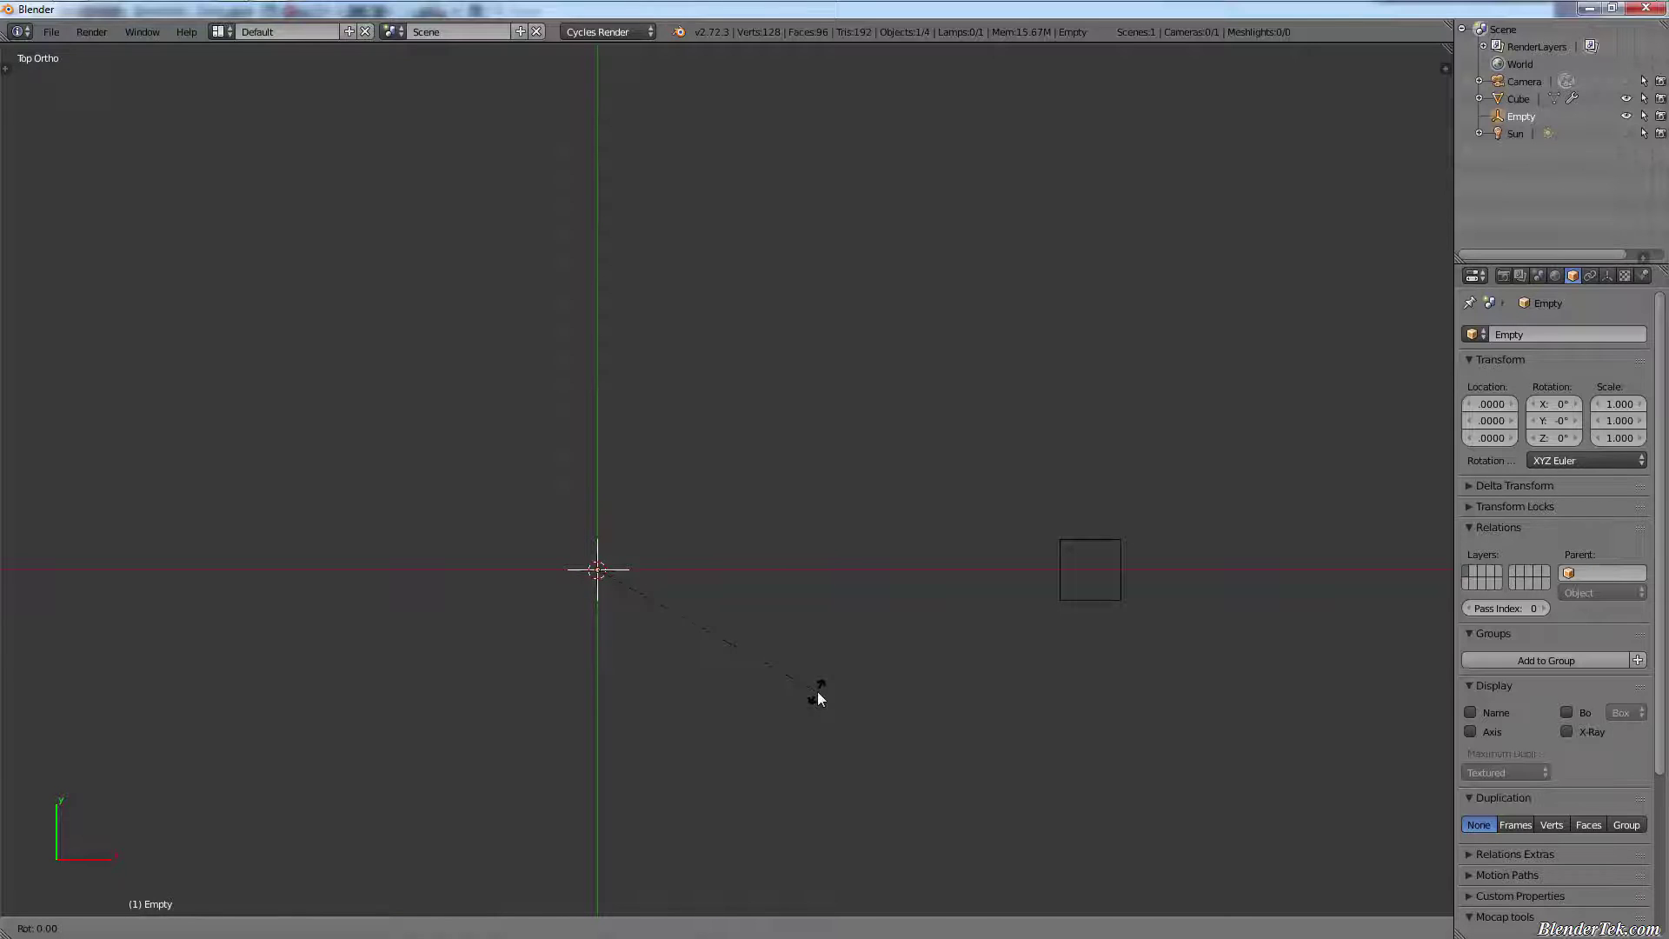
{"action": "key", "text": "z"}
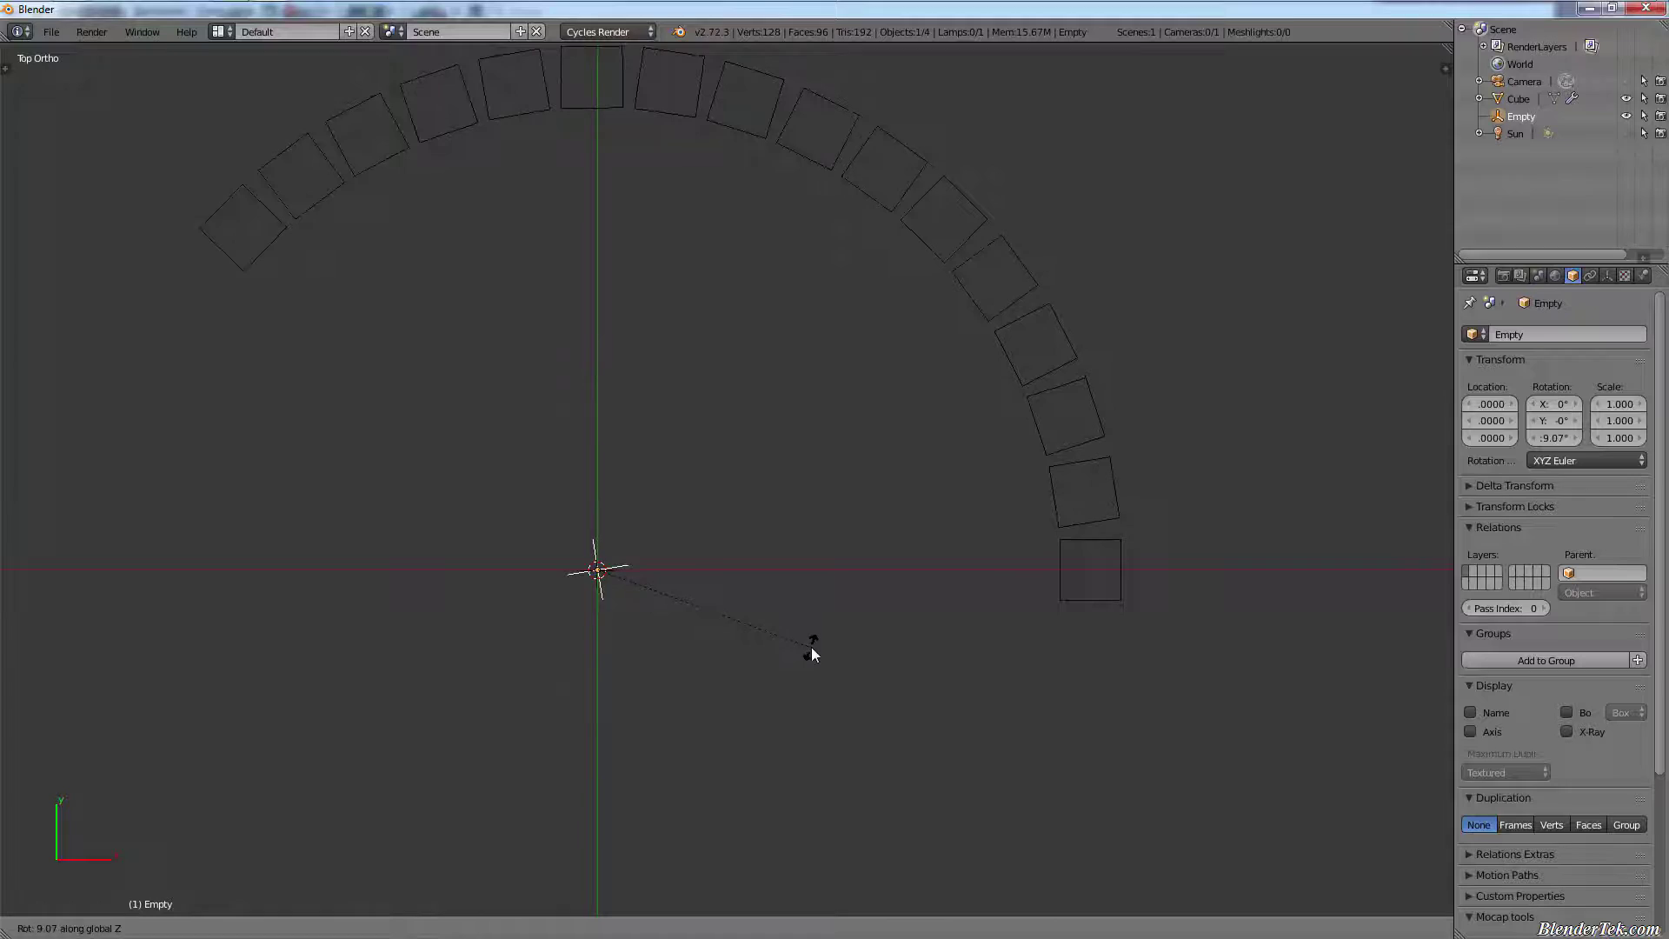
{"action": "type", "text": "22.5"}
{"action": "key", "text": "Return"}
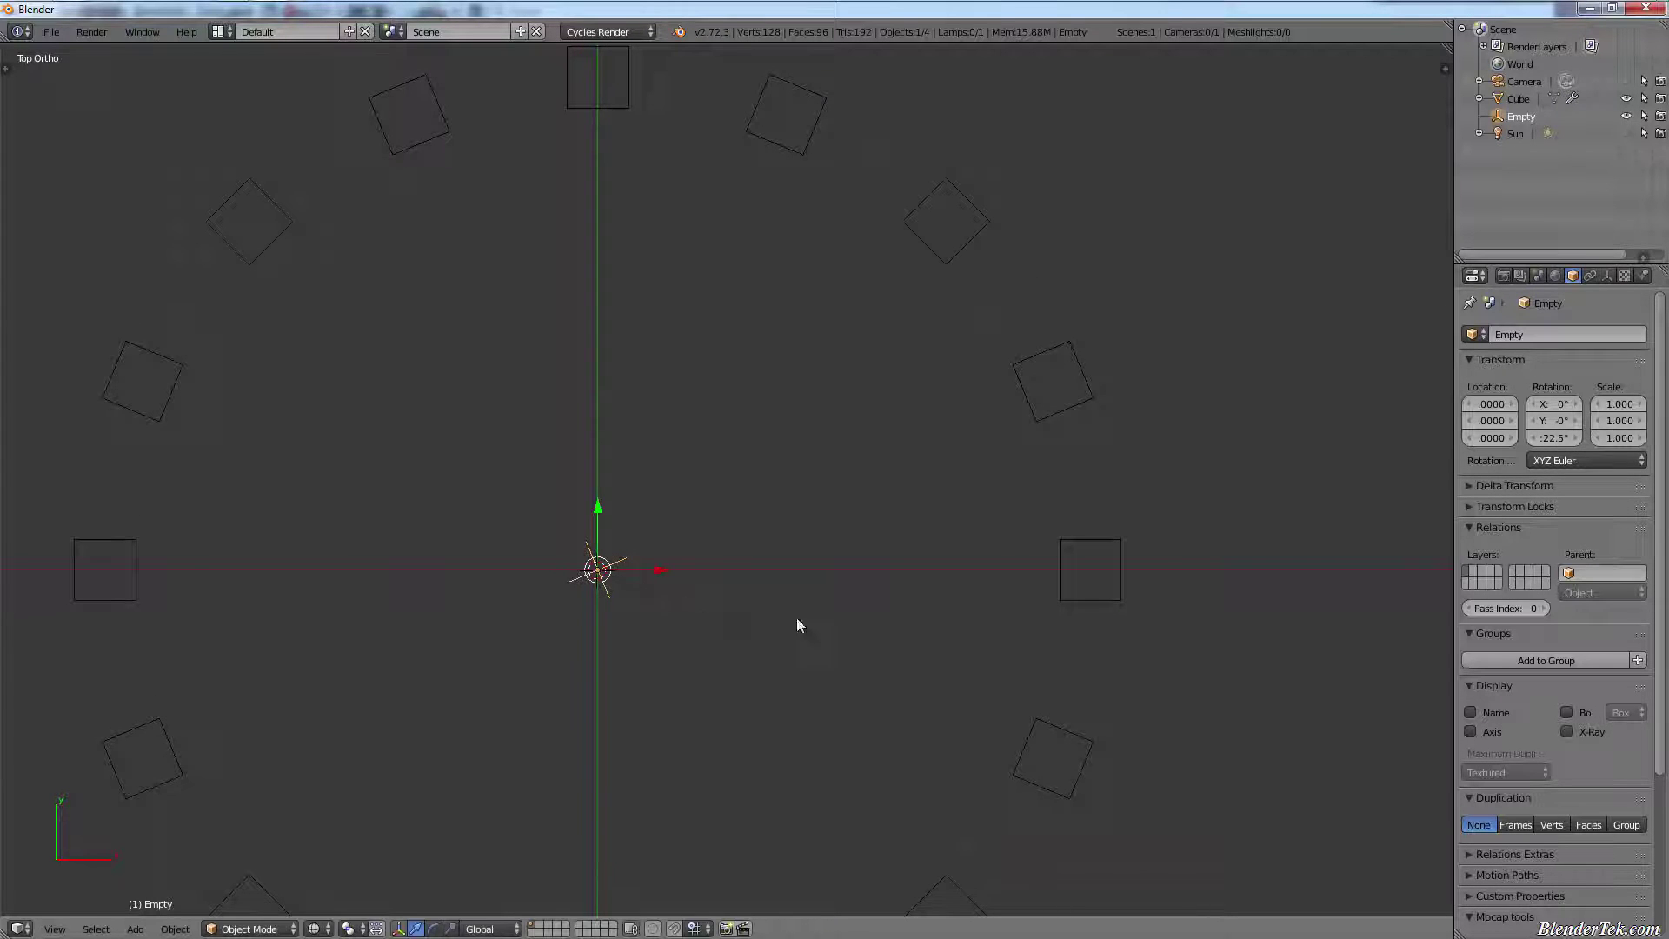
{"action": "scroll", "coordinate": [796, 618], "scroll_direction": "down", "scroll_amount": 3}
{"action": "middle_click_drag", "start_coordinate": [745, 626], "coordinate": [827, 577], "text": "shift"}
{"action": "scroll", "coordinate": [770, 561], "scroll_direction": "up", "scroll_amount": 2}
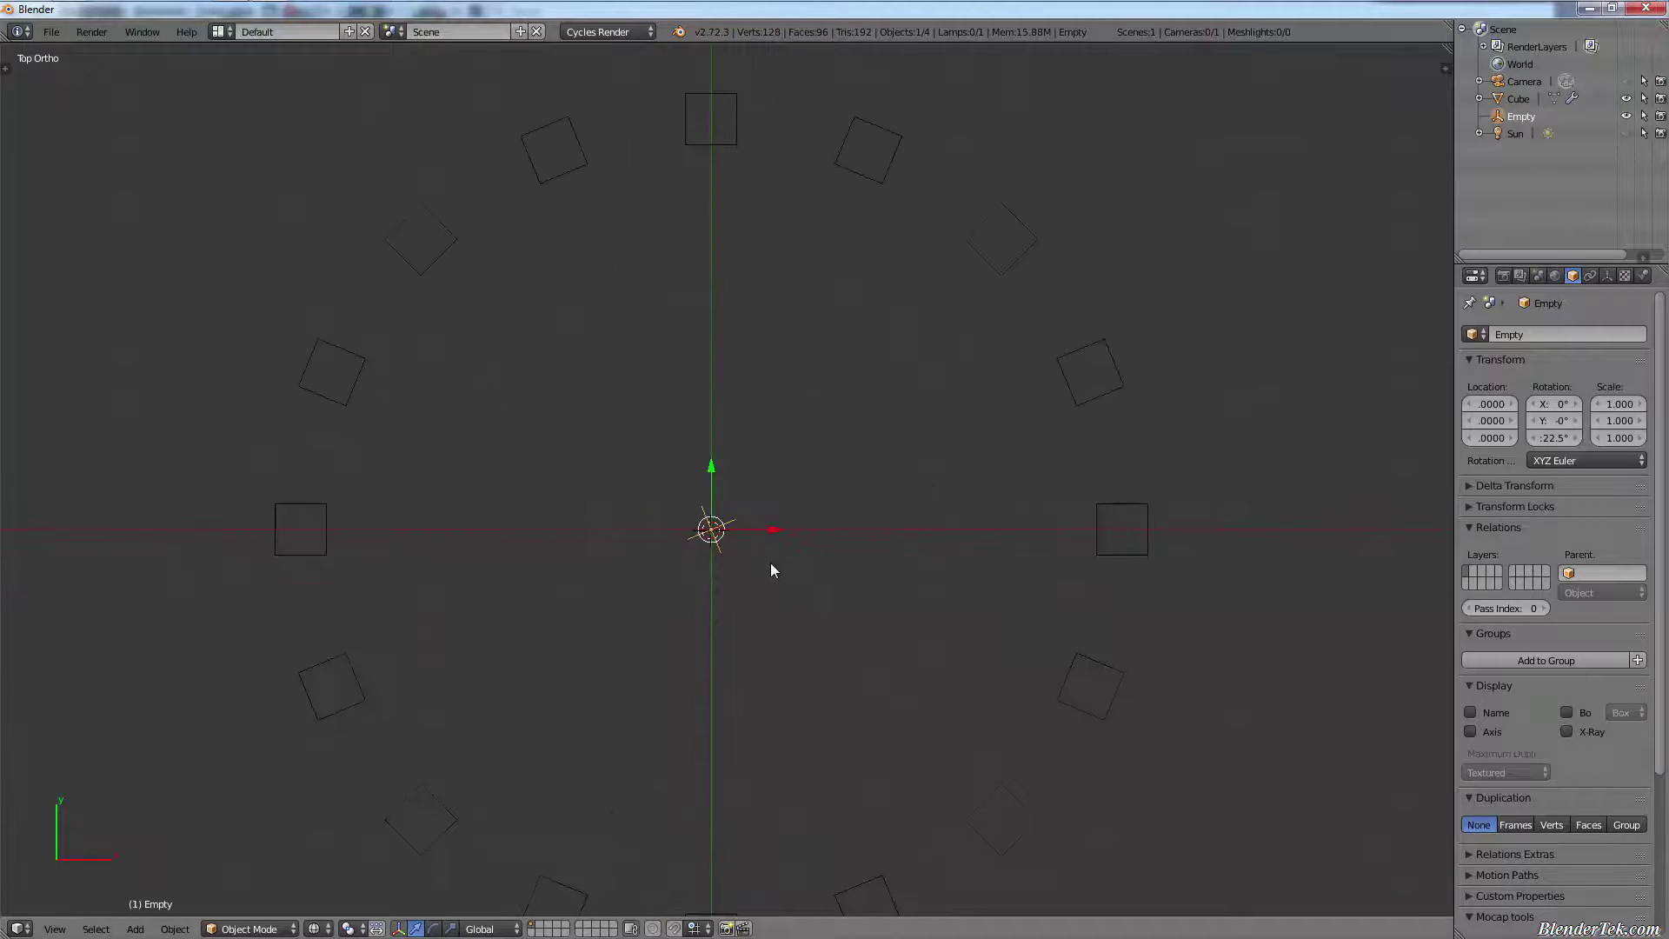
- Return to solid shading, undo the stray extra cube, and orbit to an angled view of the ring
{"action": "key", "text": "z"}
{"action": "key", "text": "shift+a"}
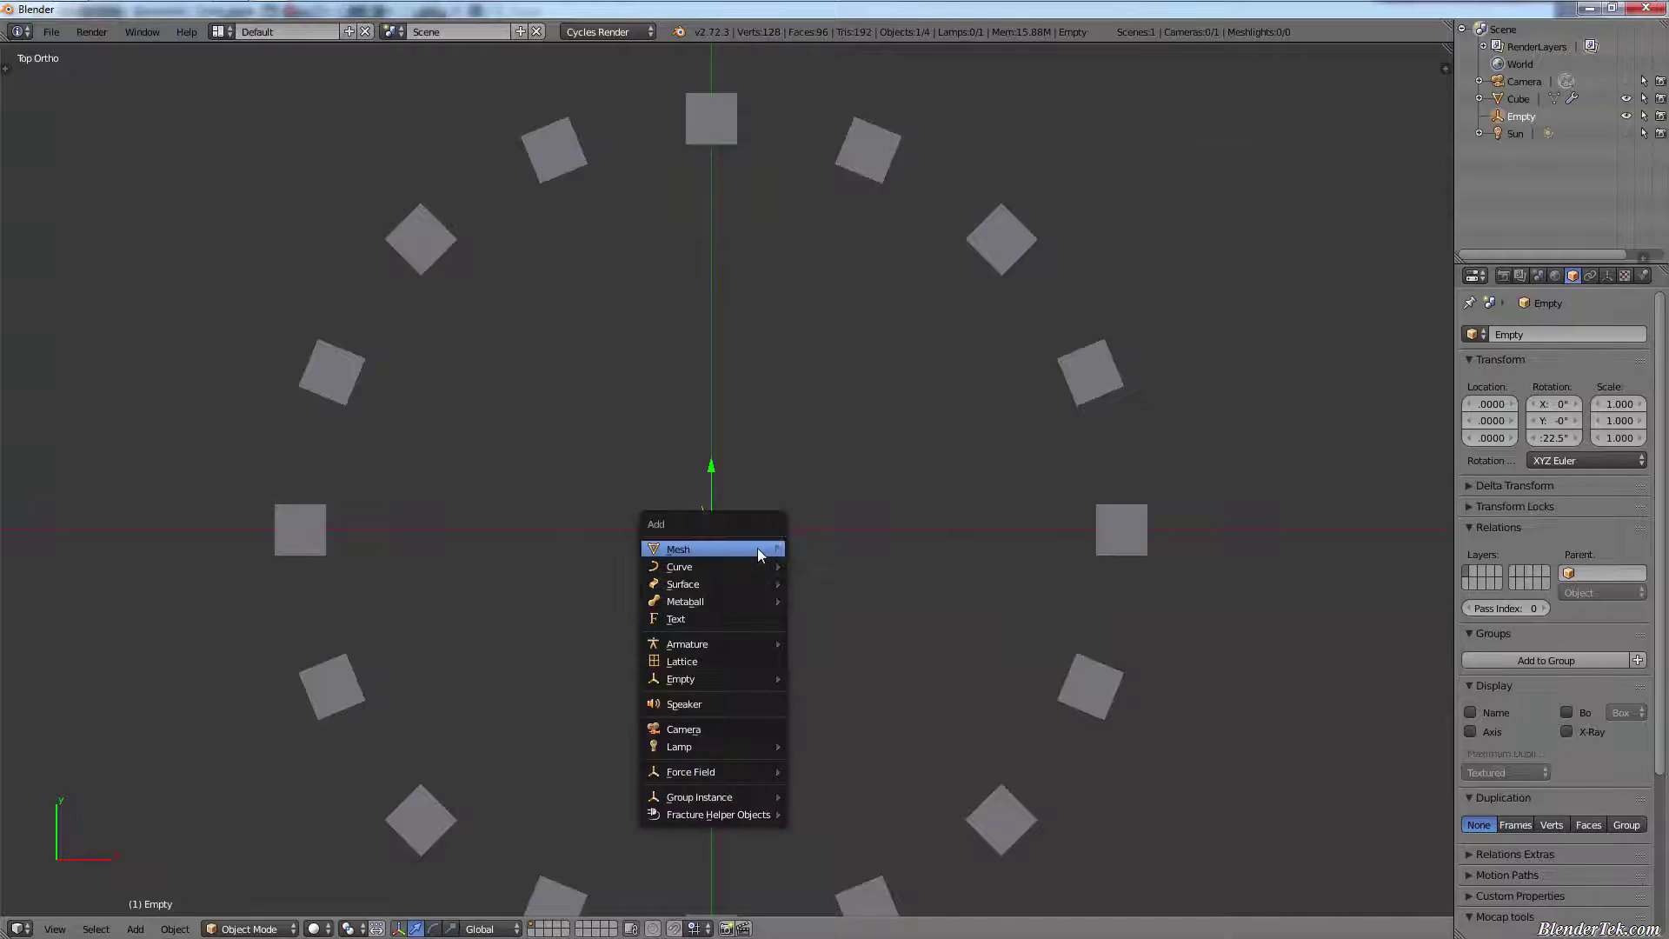
{"action": "mouse_move", "coordinate": [757, 548]}
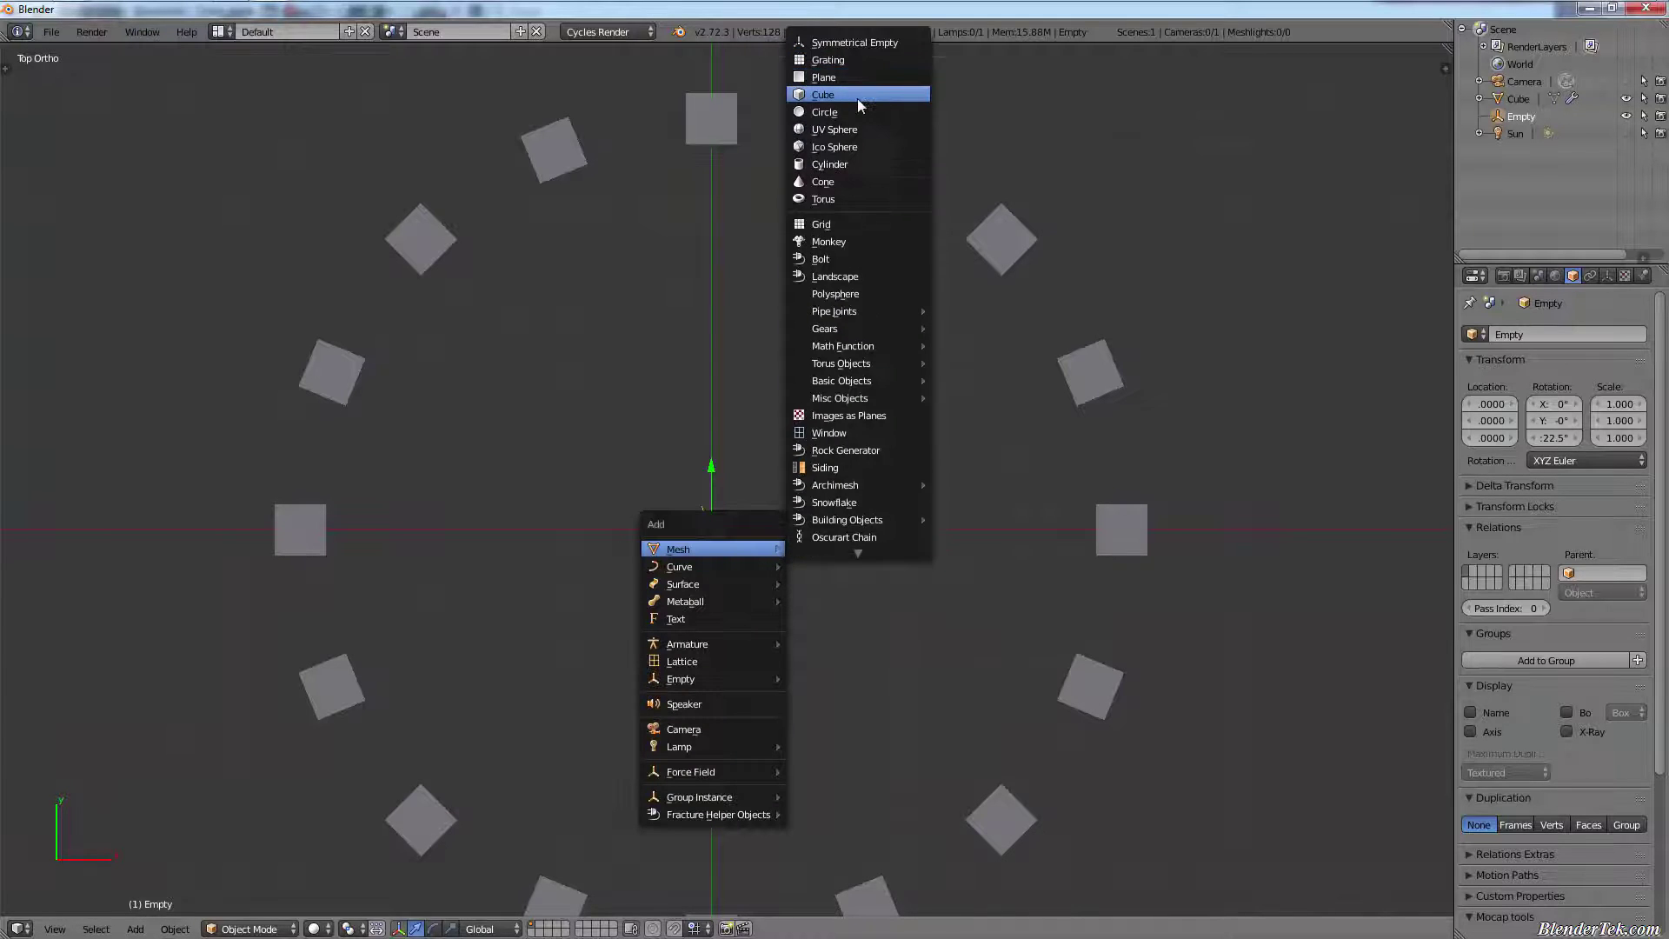
{"action": "left_click", "coordinate": [857, 96]}
{"action": "key", "text": "g"}
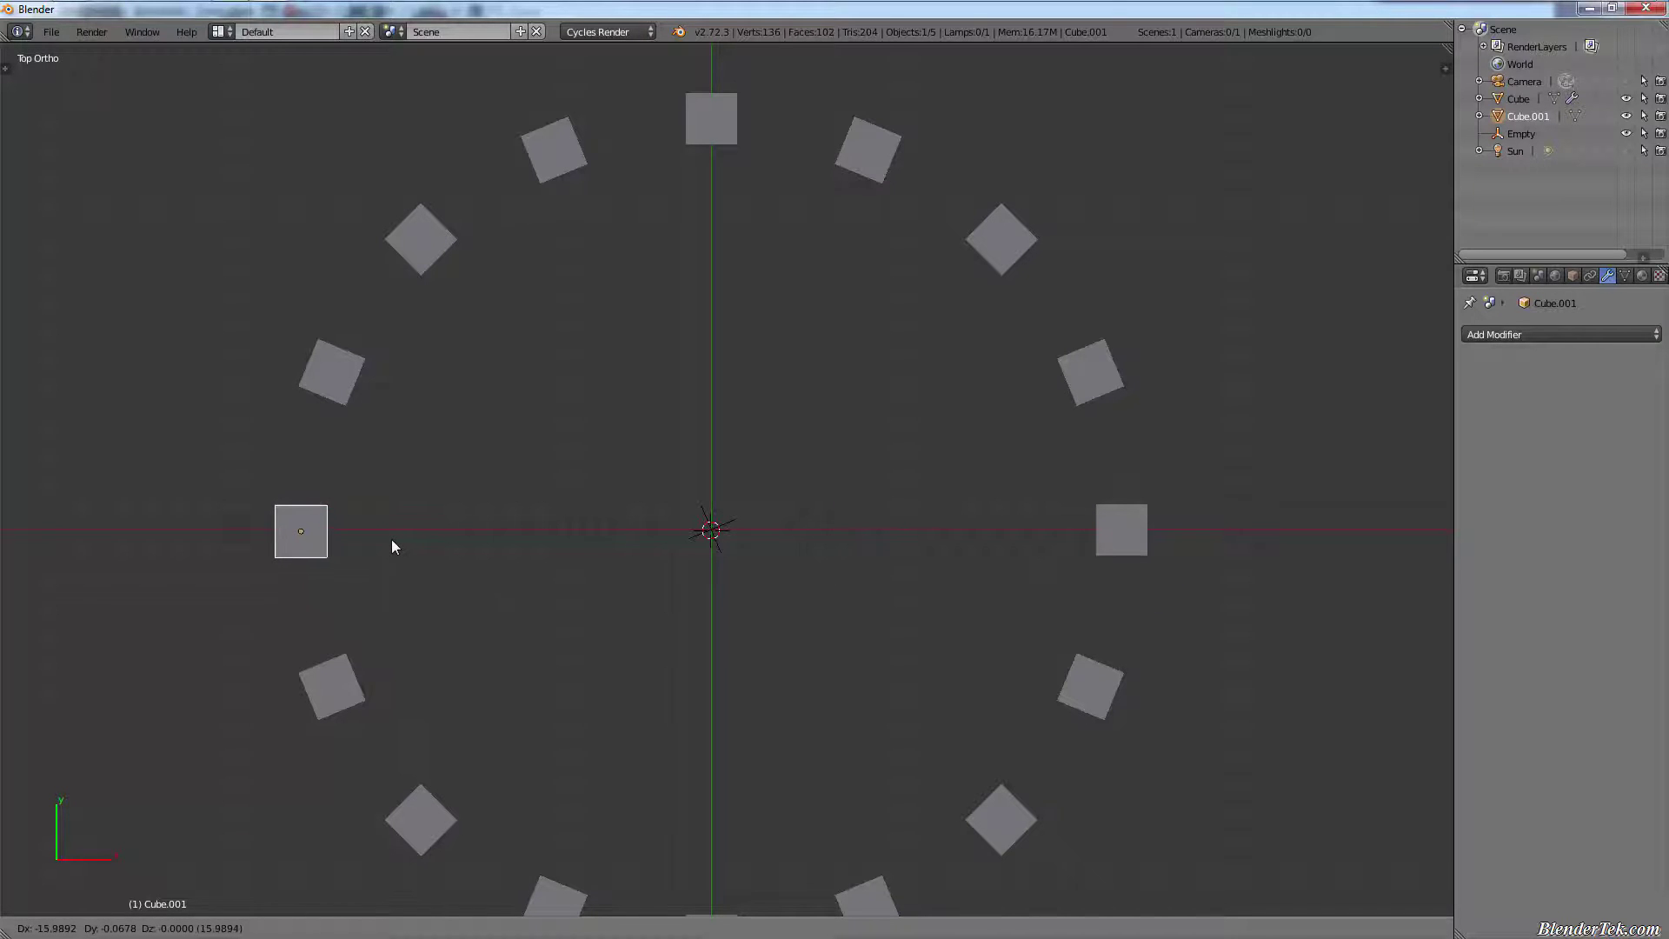
{"action": "key", "text": "Escape"}
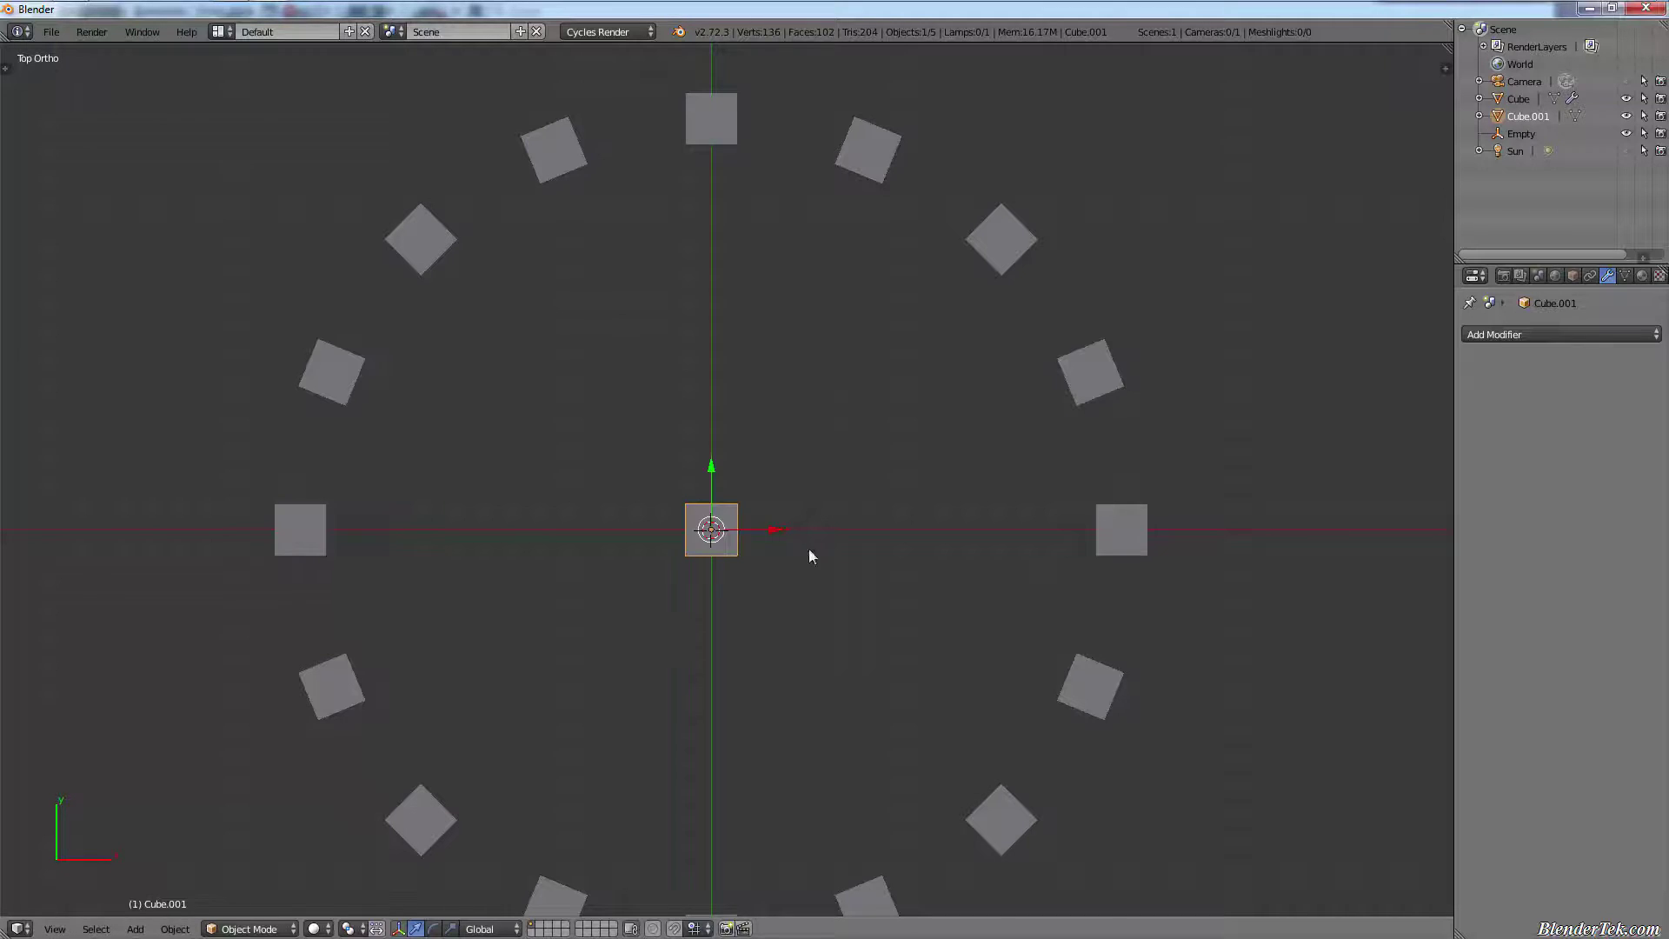
{"action": "key", "text": "ctrl+z"}
{"action": "middle_click_drag", "start_coordinate": [897, 755], "coordinate": [840, 692]}
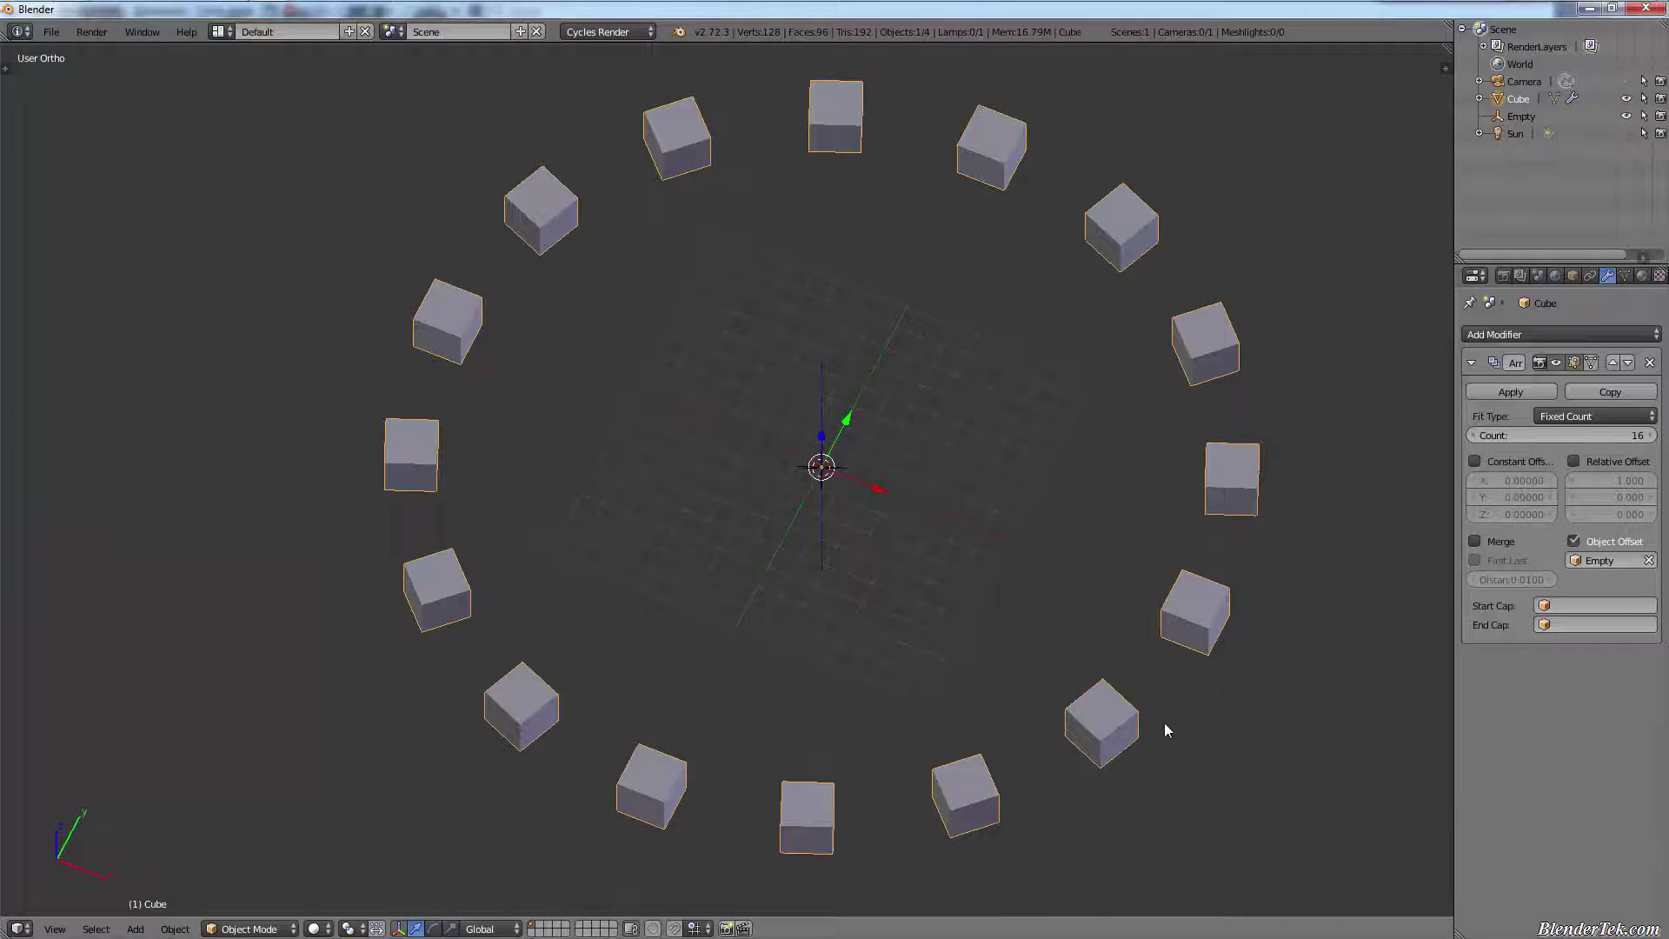
- Test-move the cube freely and along X, cancelling each move to restore the ring
{"action": "key", "text": "g"}
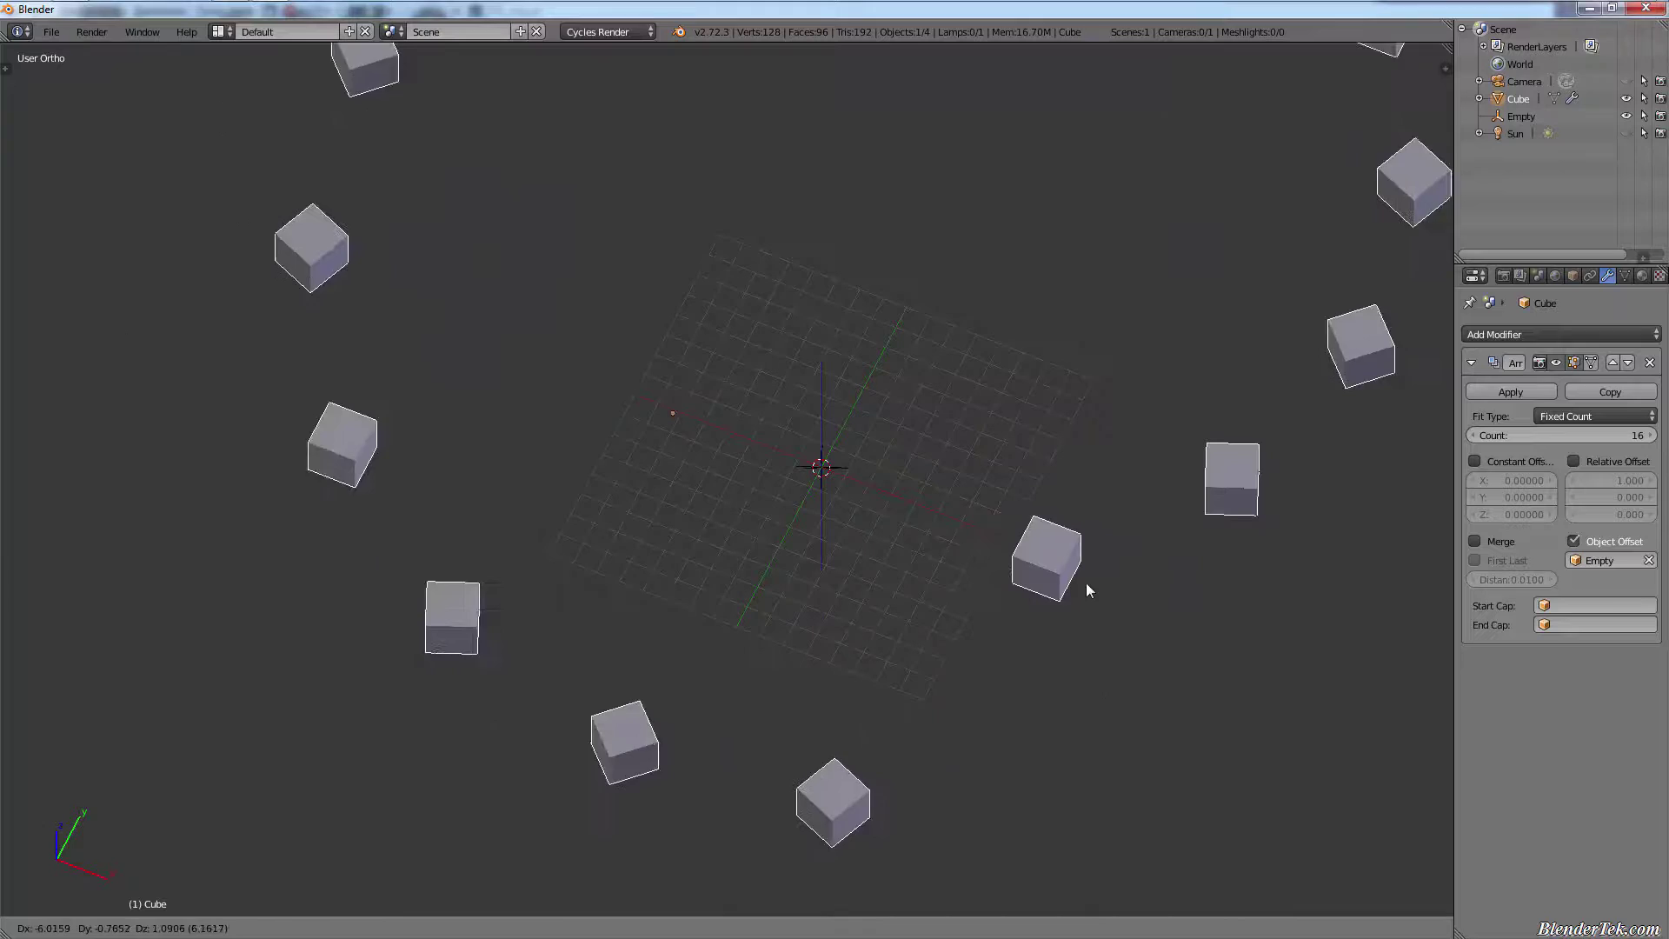
{"action": "right_click", "coordinate": [939, 521]}
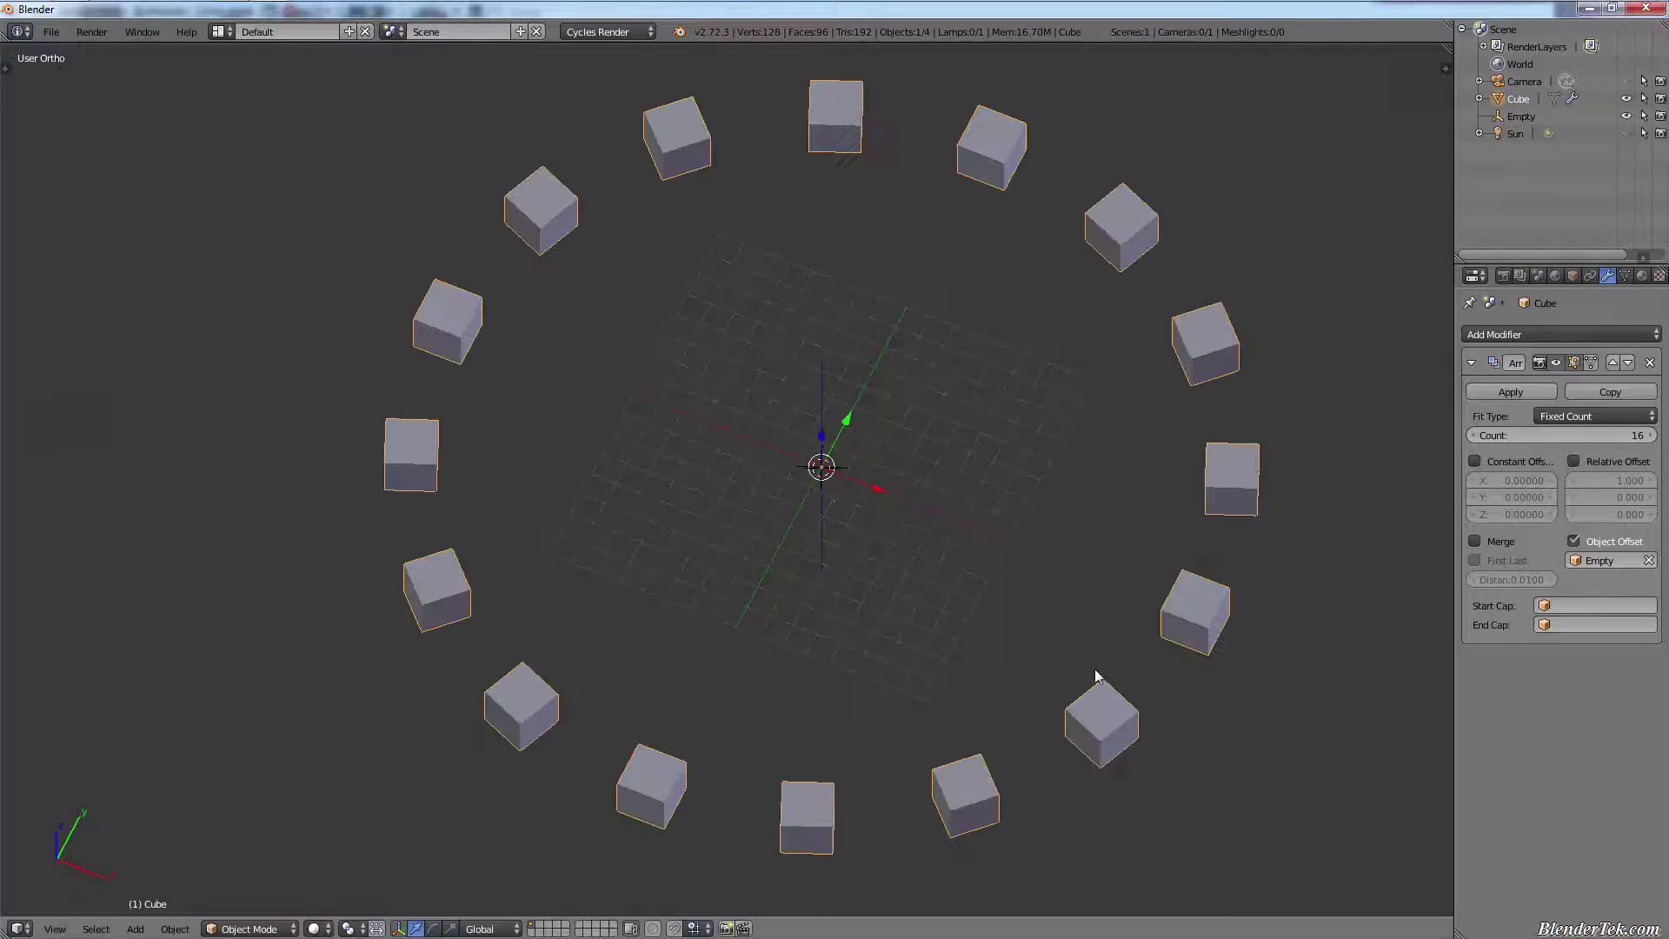
{"action": "key", "text": "g"}
{"action": "key", "text": "x"}
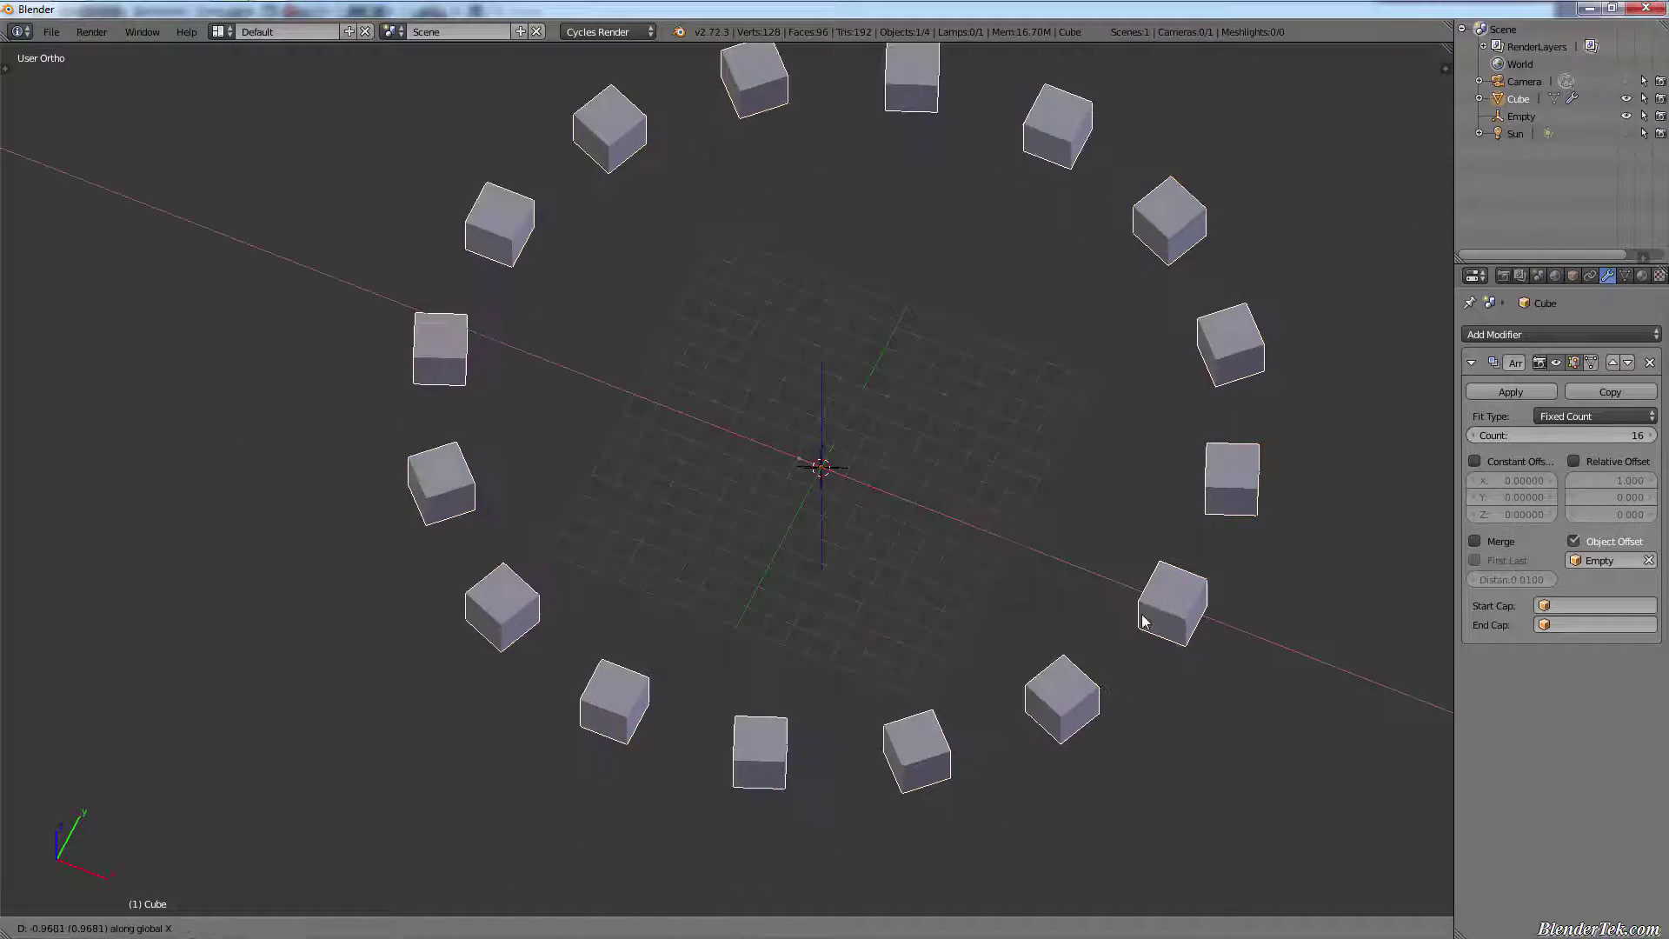
{"action": "right_click", "coordinate": [869, 391]}
{"action": "scroll", "coordinate": [869, 391], "scroll_direction": "down", "scroll_amount": 3}
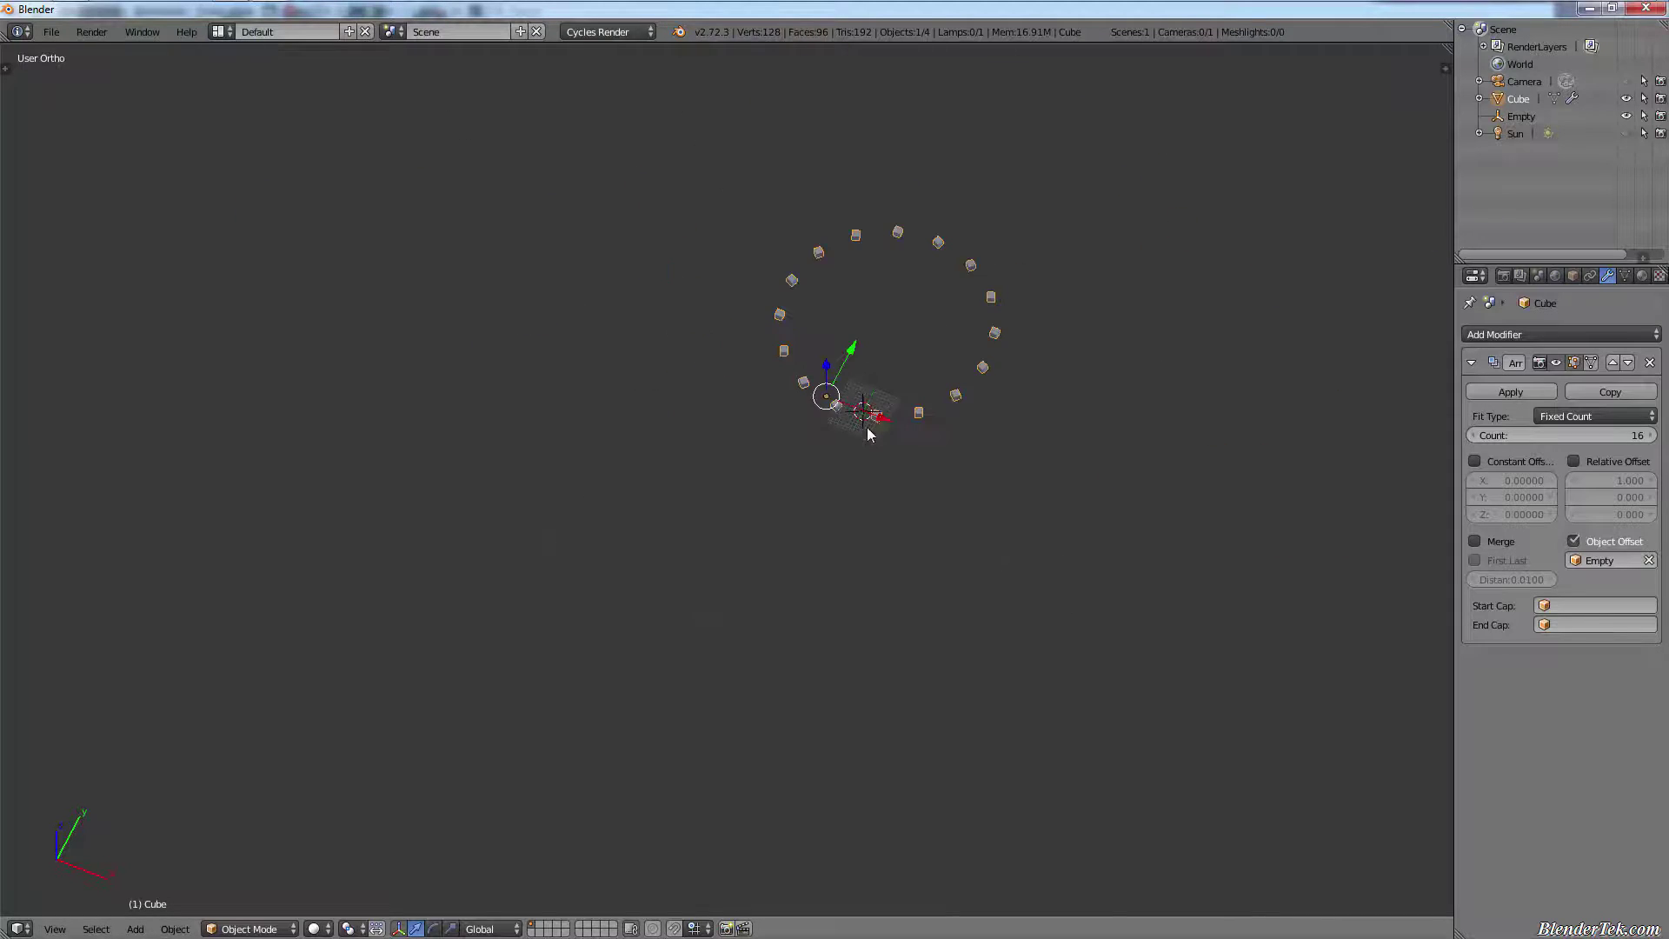
{"action": "scroll", "coordinate": [867, 477], "scroll_direction": "up", "scroll_amount": 7}
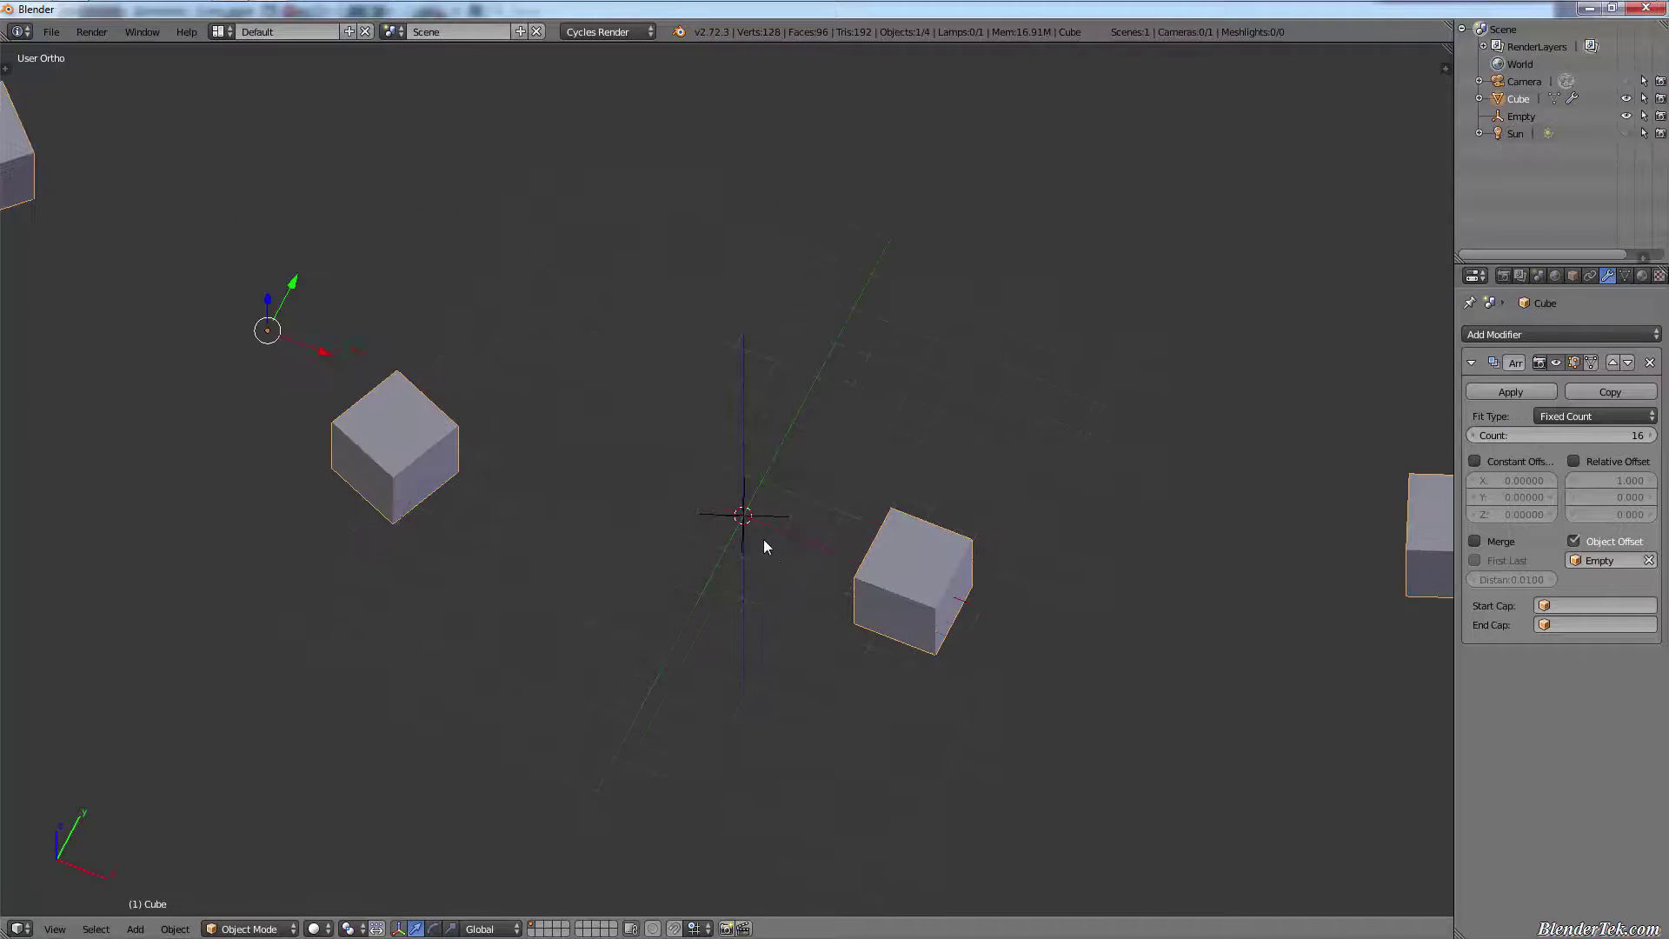
- Set the cube's origin to the 3D cursor and tilt to an oblique view of the ring
{"action": "key", "text": "ctrl+shift+alt+c"}
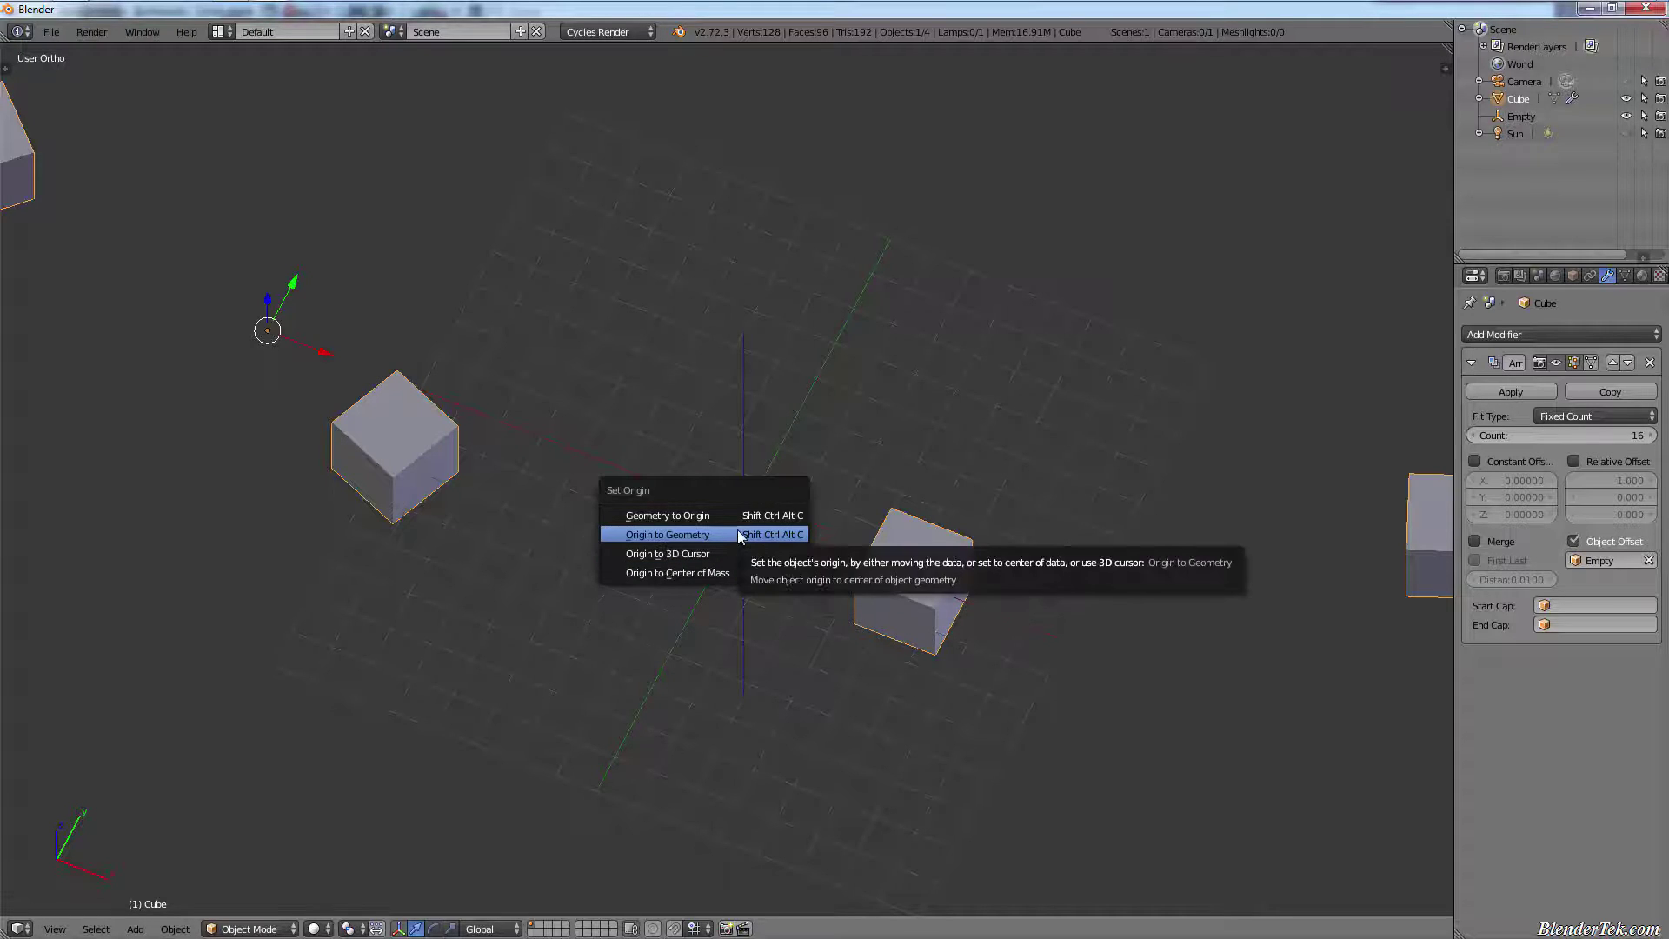
{"action": "left_click", "coordinate": [746, 554]}
{"action": "scroll", "coordinate": [791, 577], "scroll_direction": "down", "scroll_amount": 5}
{"action": "scroll", "coordinate": [764, 540], "scroll_direction": "up", "scroll_amount": 3}
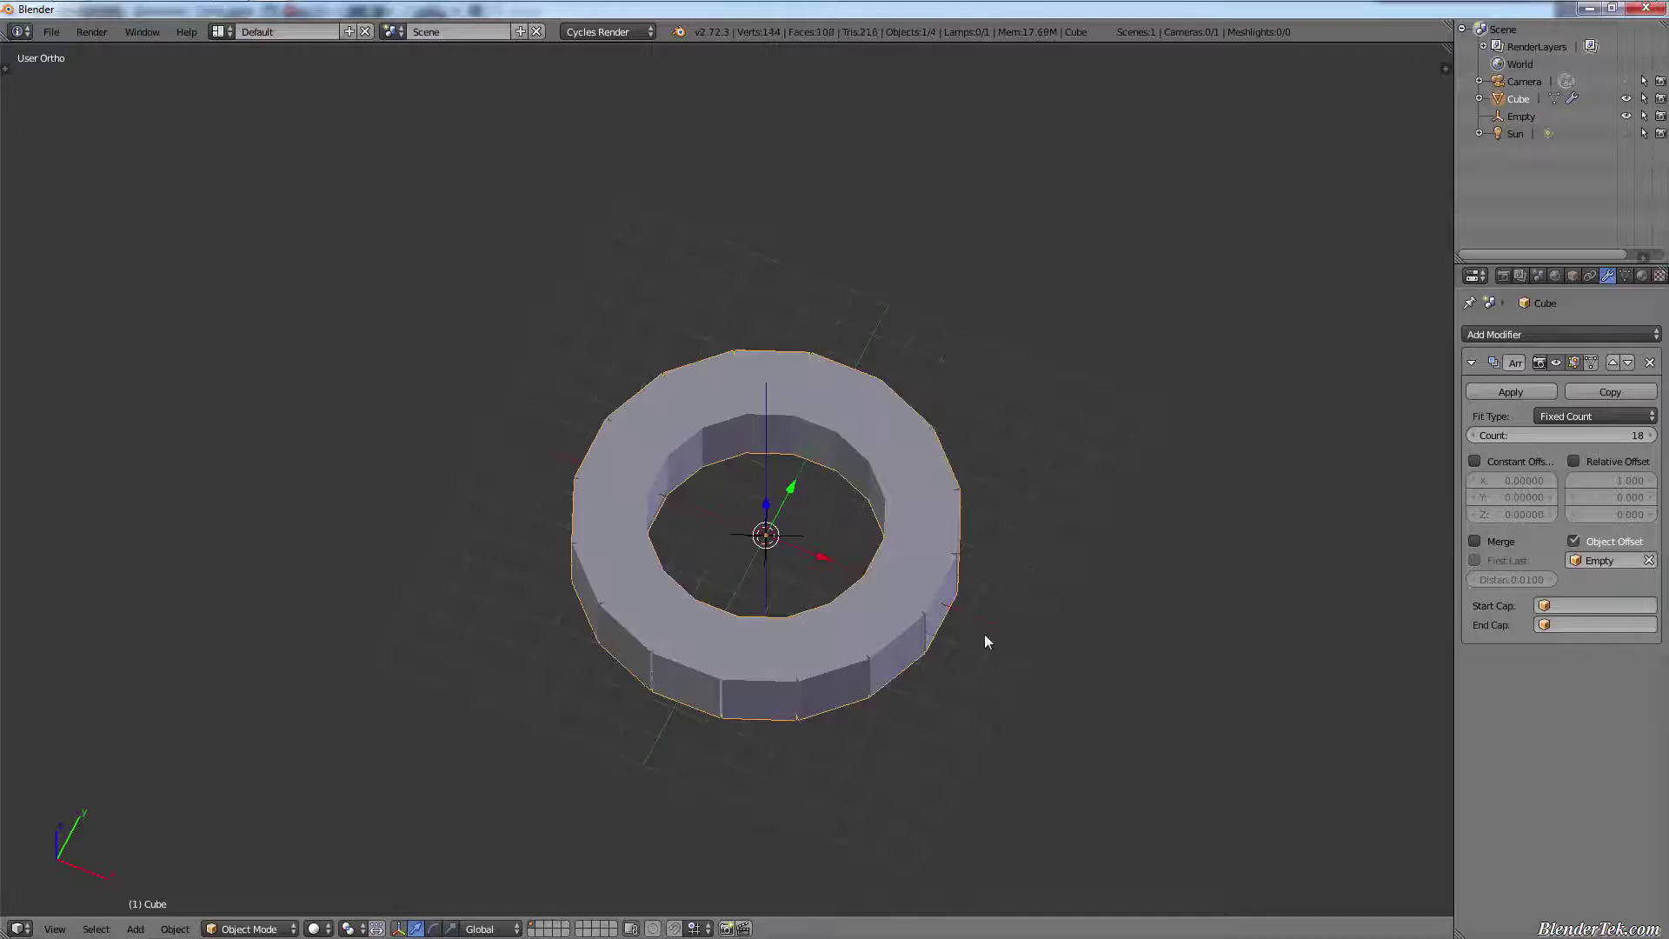
{"action": "scroll", "coordinate": [1174, 802], "scroll_direction": "up", "scroll_amount": 4}
{"action": "middle_click_drag", "start_coordinate": [1173, 802], "coordinate": [1177, 730]}
{"action": "scroll", "coordinate": [1022, 786], "scroll_direction": "up", "scroll_amount": 2}
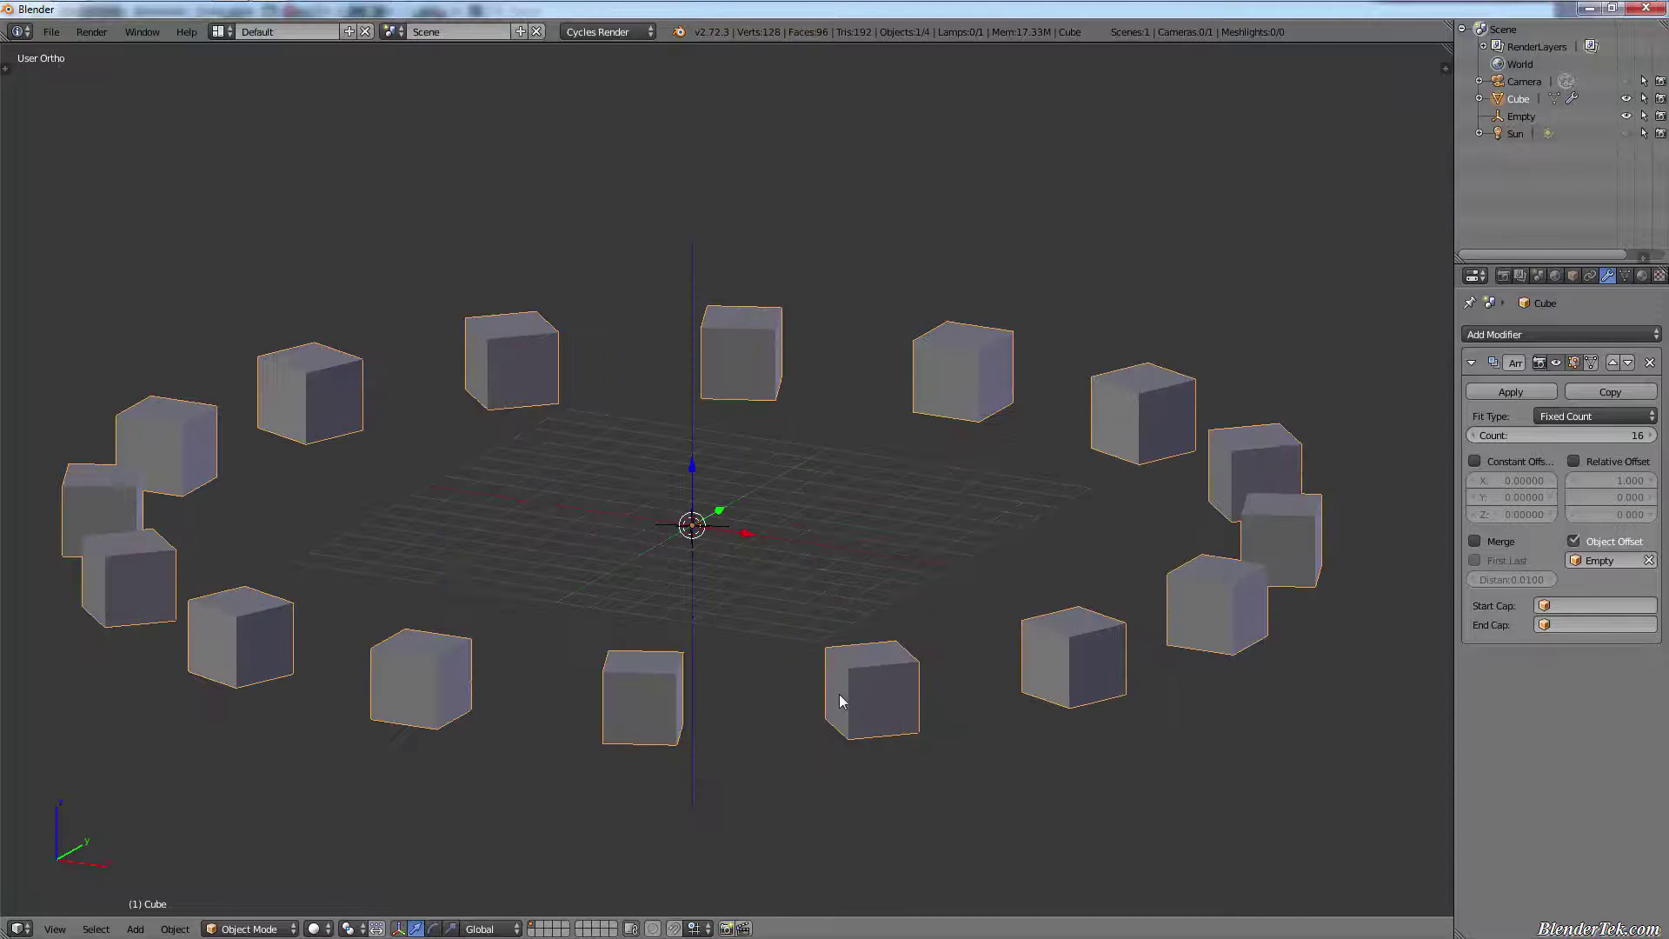
- In Edit Mode, extrude the cube's front face outward into a longer block
{"action": "key", "text": "Tab"}
{"action": "middle_click_drag", "start_coordinate": [1229, 733], "coordinate": [852, 708]}
{"action": "scroll", "coordinate": [745, 657], "scroll_direction": "down", "scroll_amount": 5}
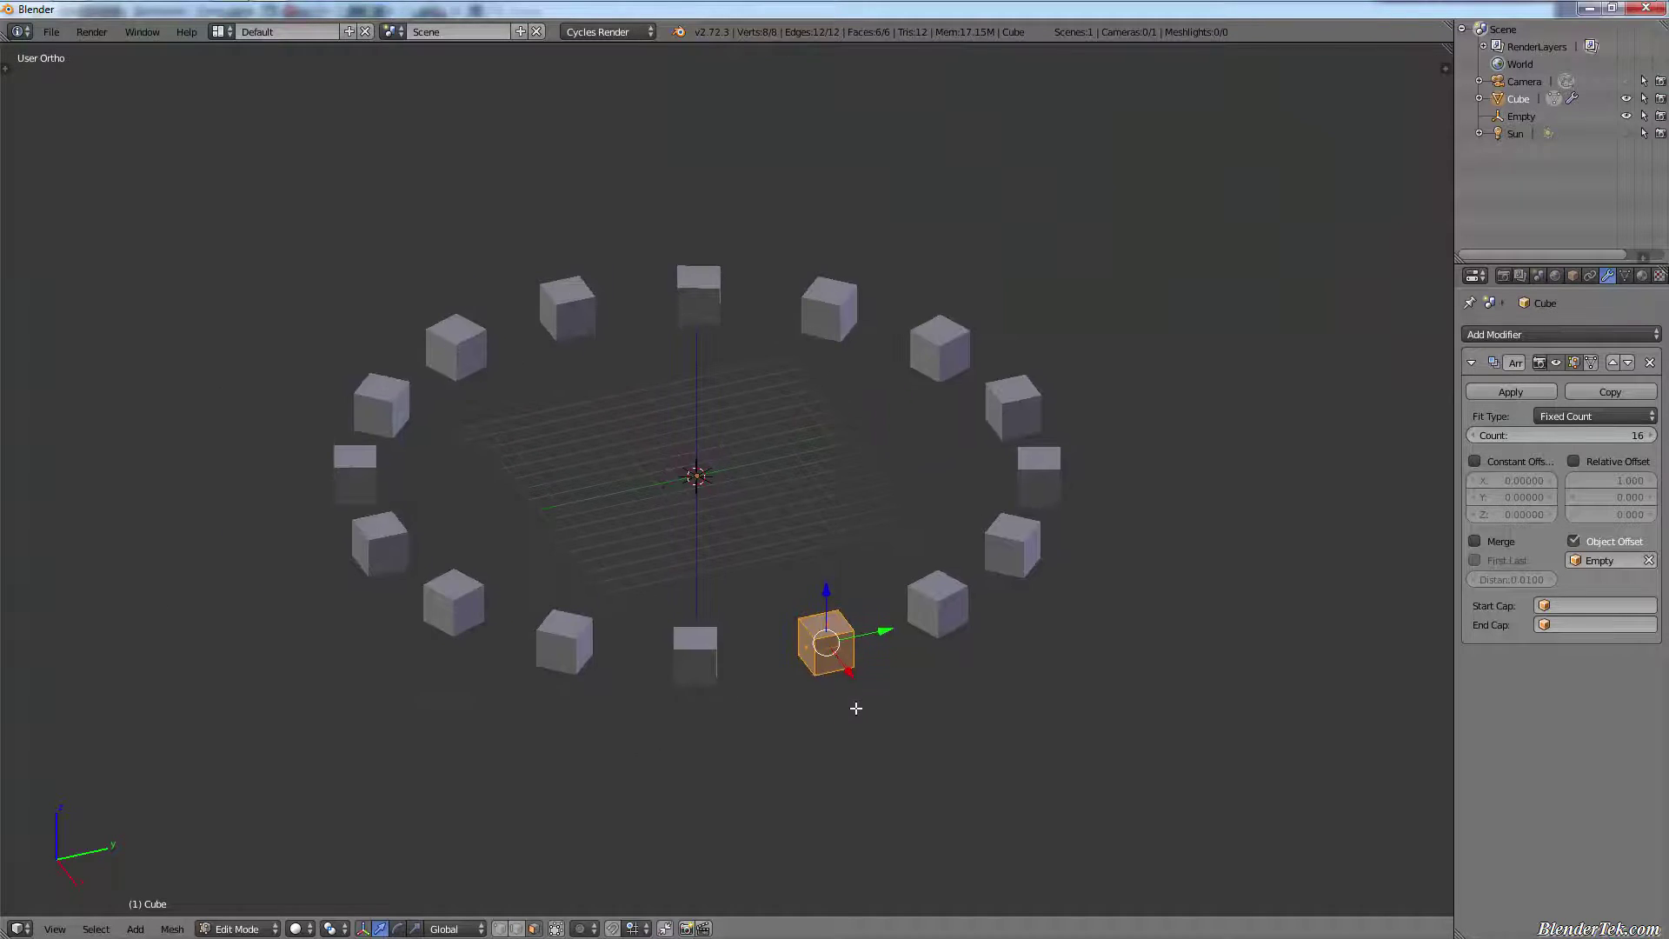
{"action": "scroll", "coordinate": [852, 707], "scroll_direction": "up", "scroll_amount": 3}
{"action": "scroll", "coordinate": [849, 706], "scroll_direction": "down", "scroll_amount": 2}
{"action": "scroll", "coordinate": [849, 706], "scroll_direction": "up", "scroll_amount": 3}
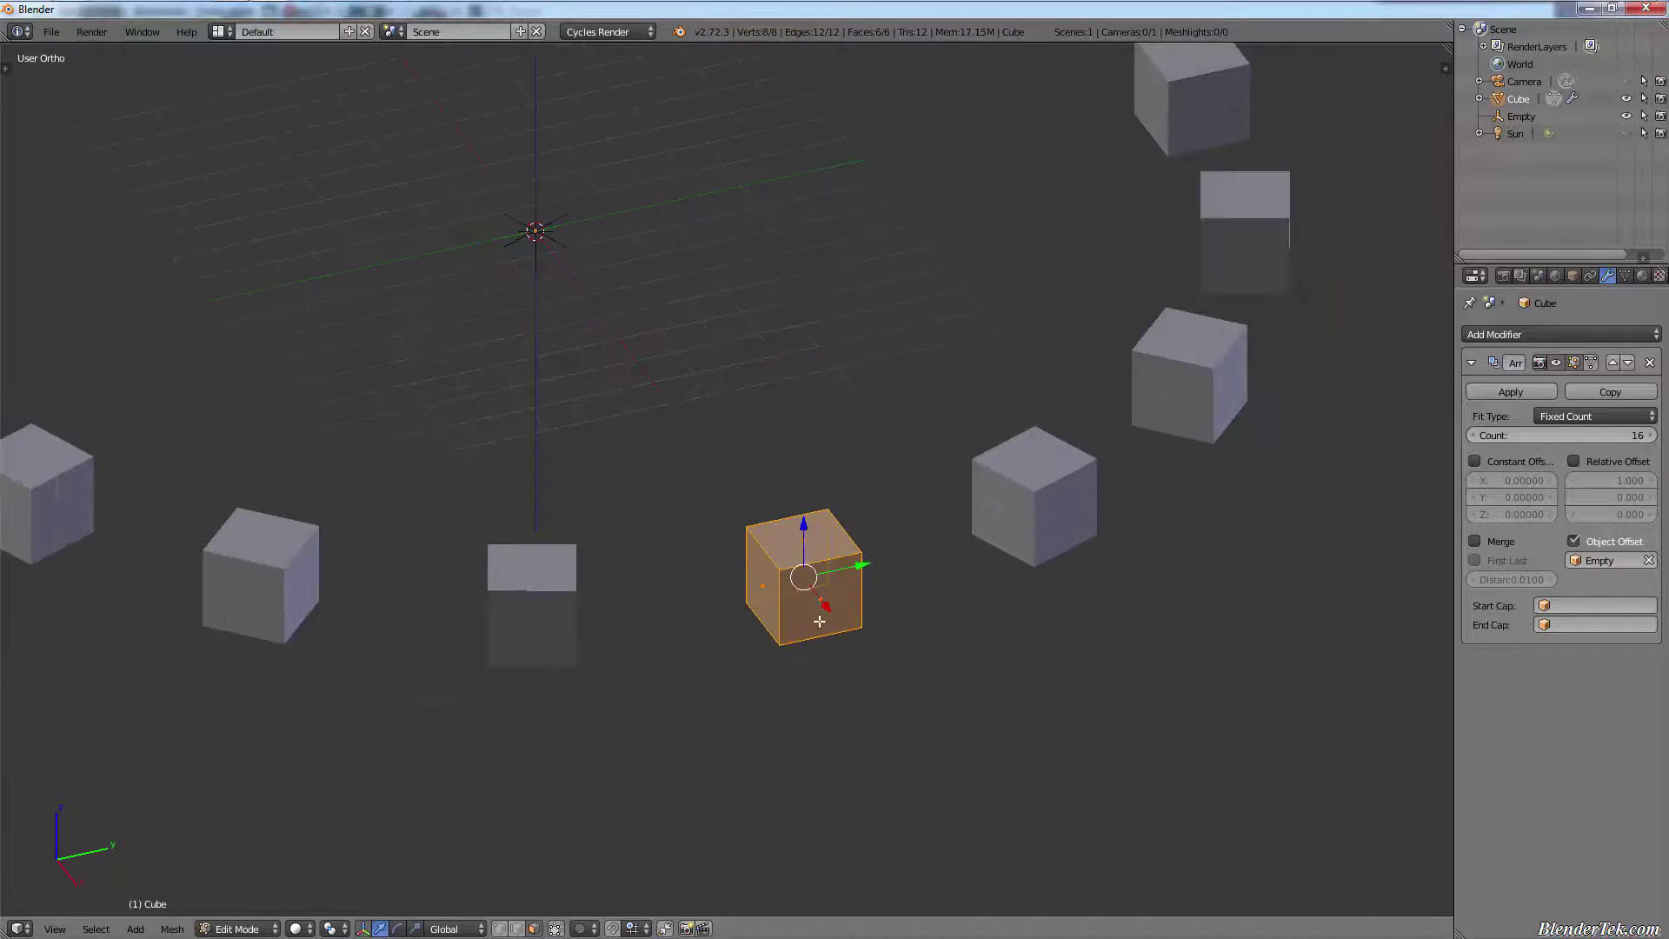
{"action": "right_click", "coordinate": [867, 662]}
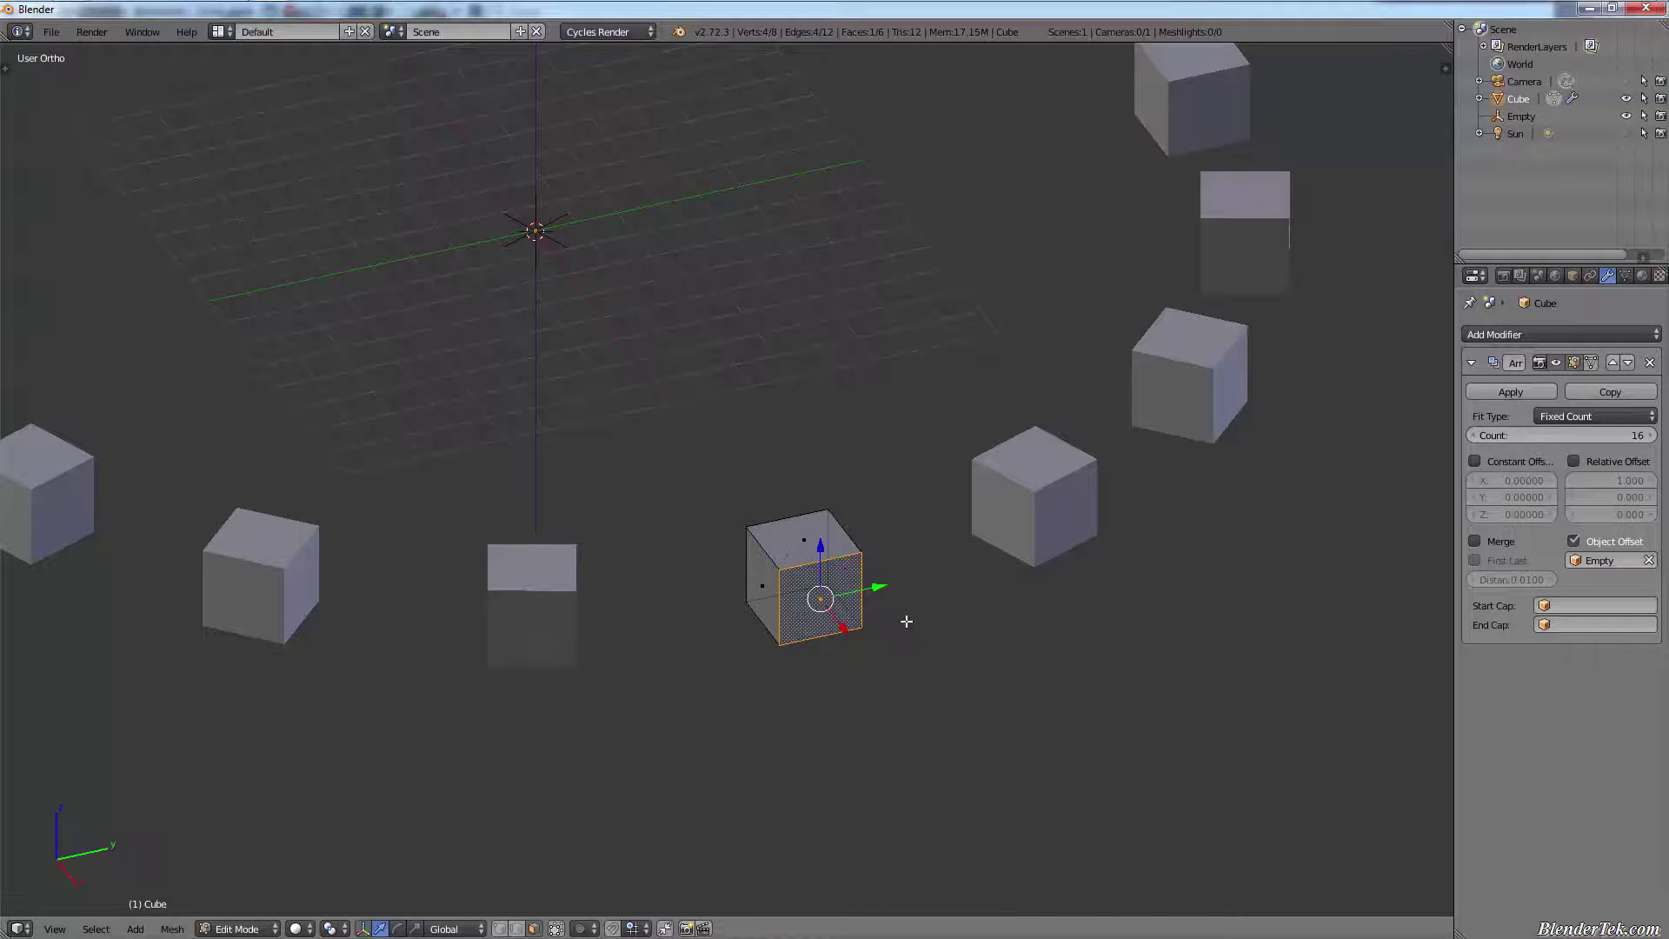
{"action": "key", "text": "r"}
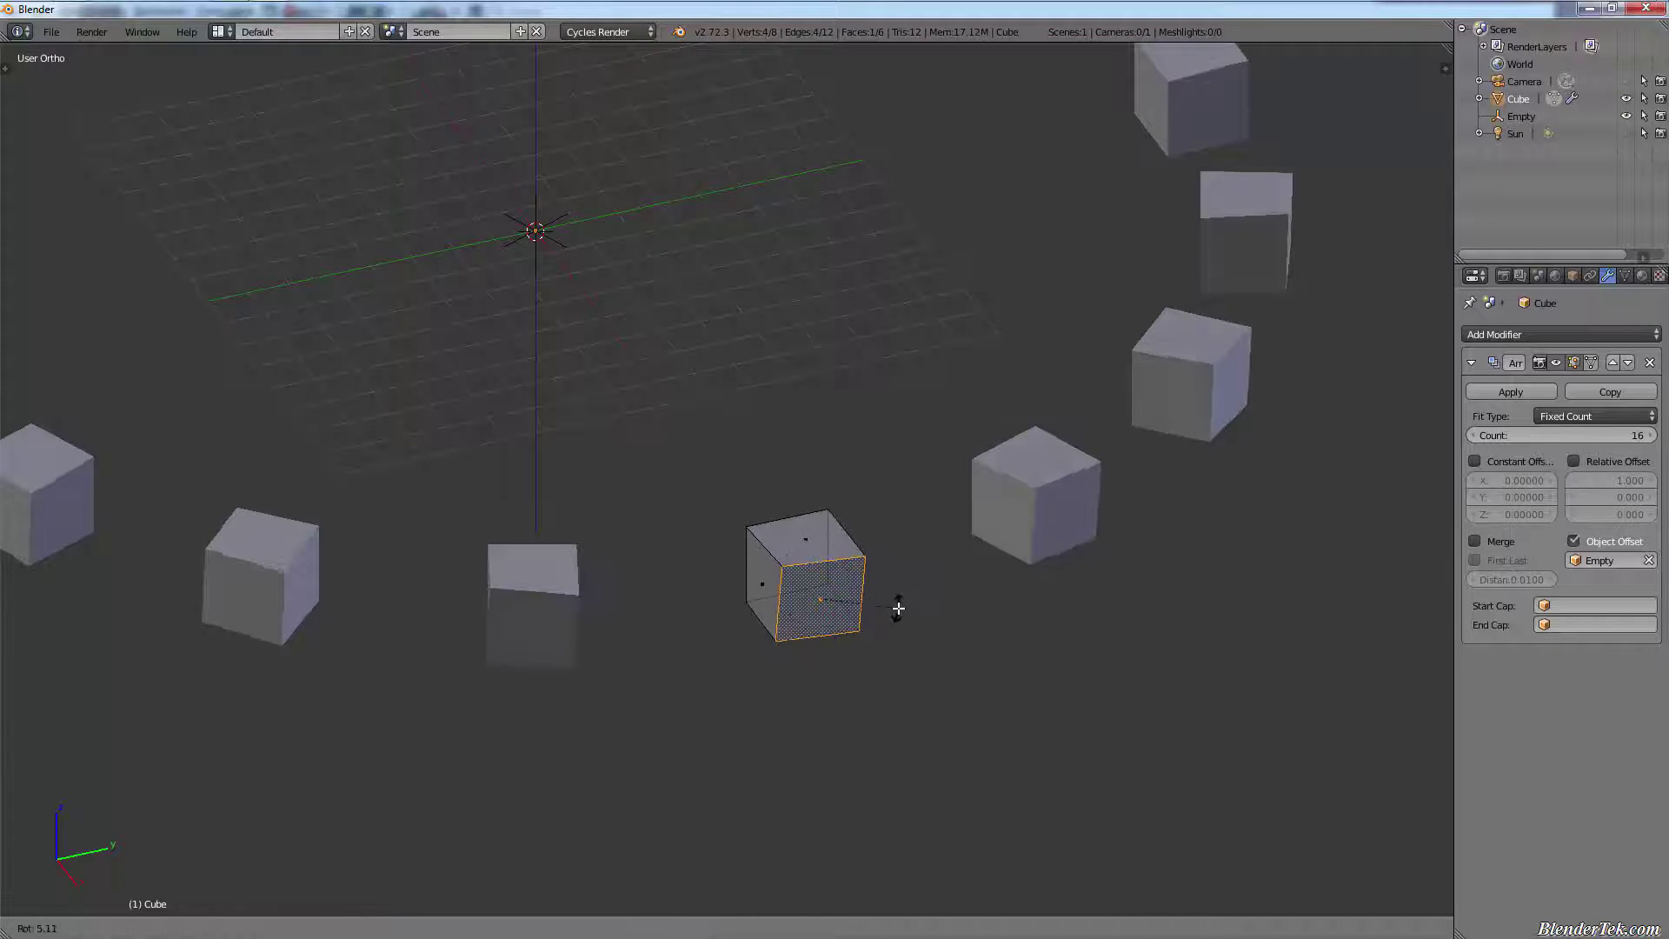
{"action": "key", "text": "Escape"}
{"action": "key", "text": "e"}
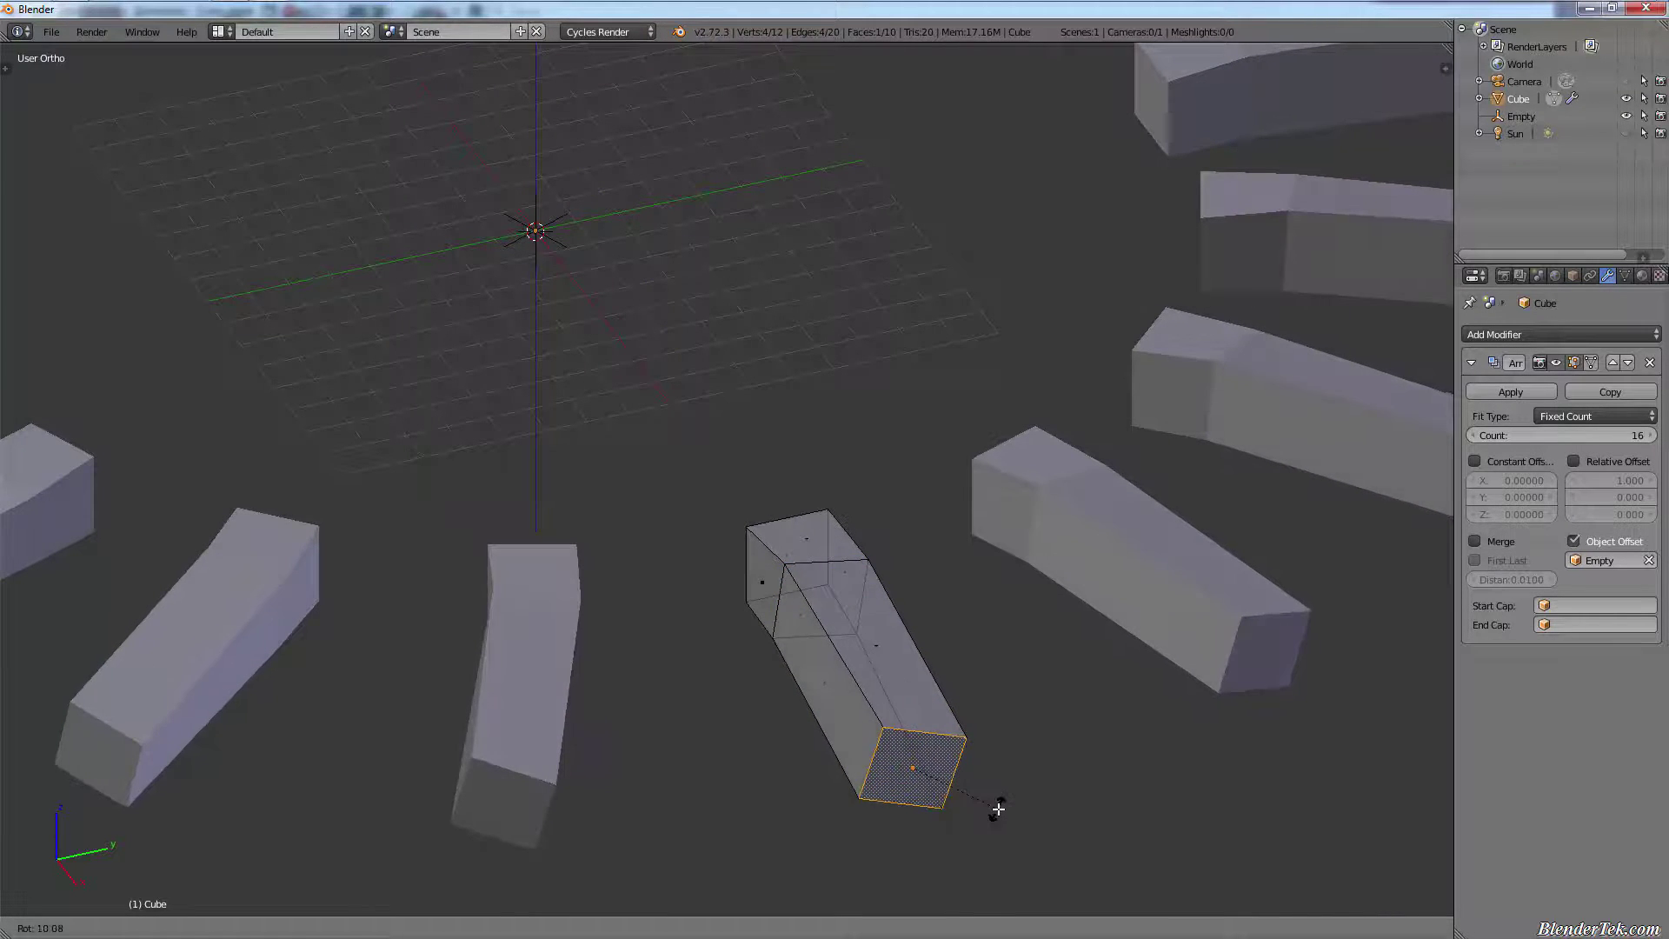
{"action": "left_click", "coordinate": [995, 804]}
- Add a Subdivision Surface modifier with viewport level 3
{"action": "scroll", "coordinate": [905, 748], "scroll_direction": "down", "scroll_amount": 1}
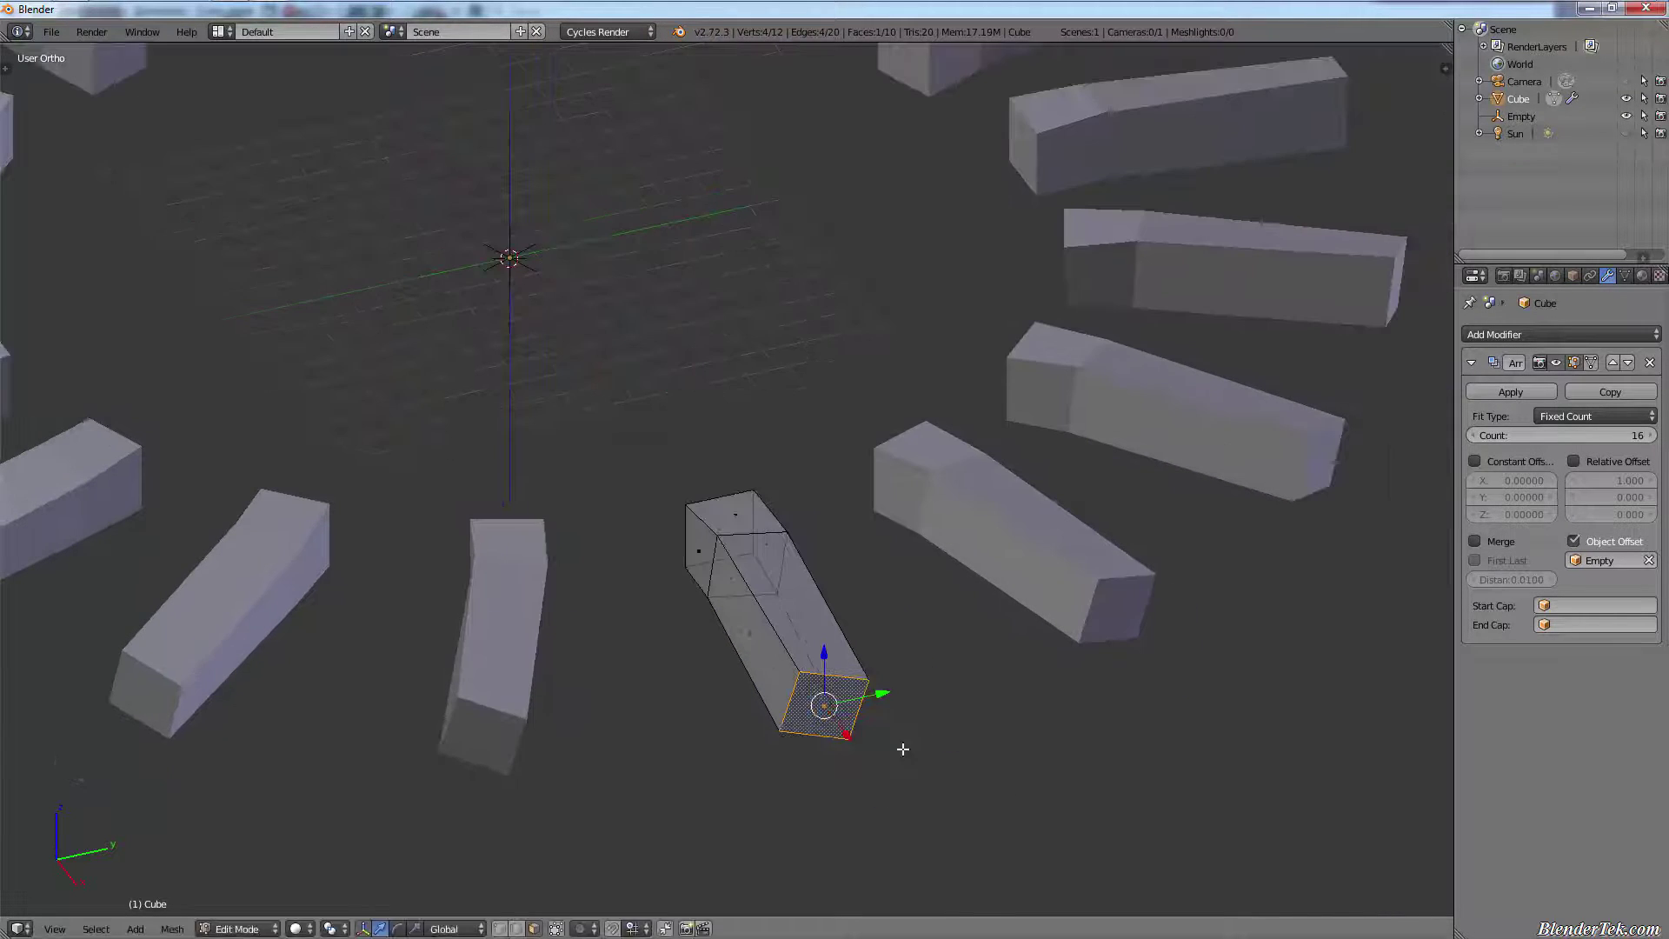
{"action": "left_click", "coordinate": [1568, 333]}
{"action": "left_click", "coordinate": [1353, 627]}
{"action": "key", "text": "ctrl+3"}
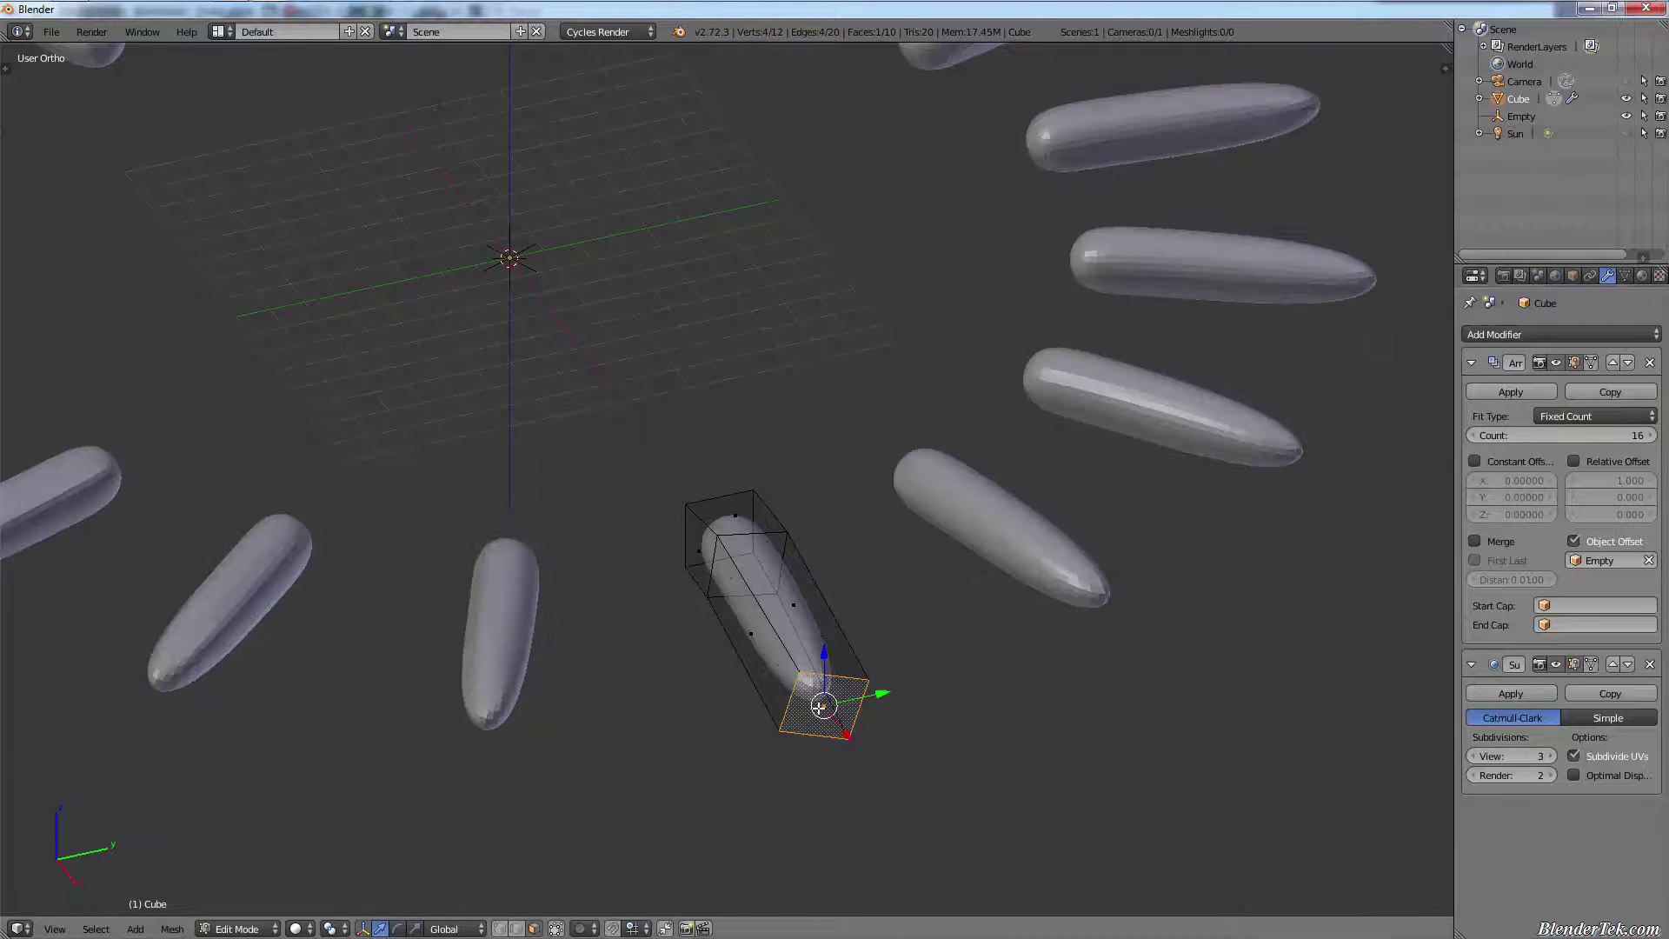
- Scale the whole mesh along Y to widen the copies into rounded stones
{"action": "key", "text": "a"}
{"action": "key", "text": "a"}
{"action": "key", "text": "s"}
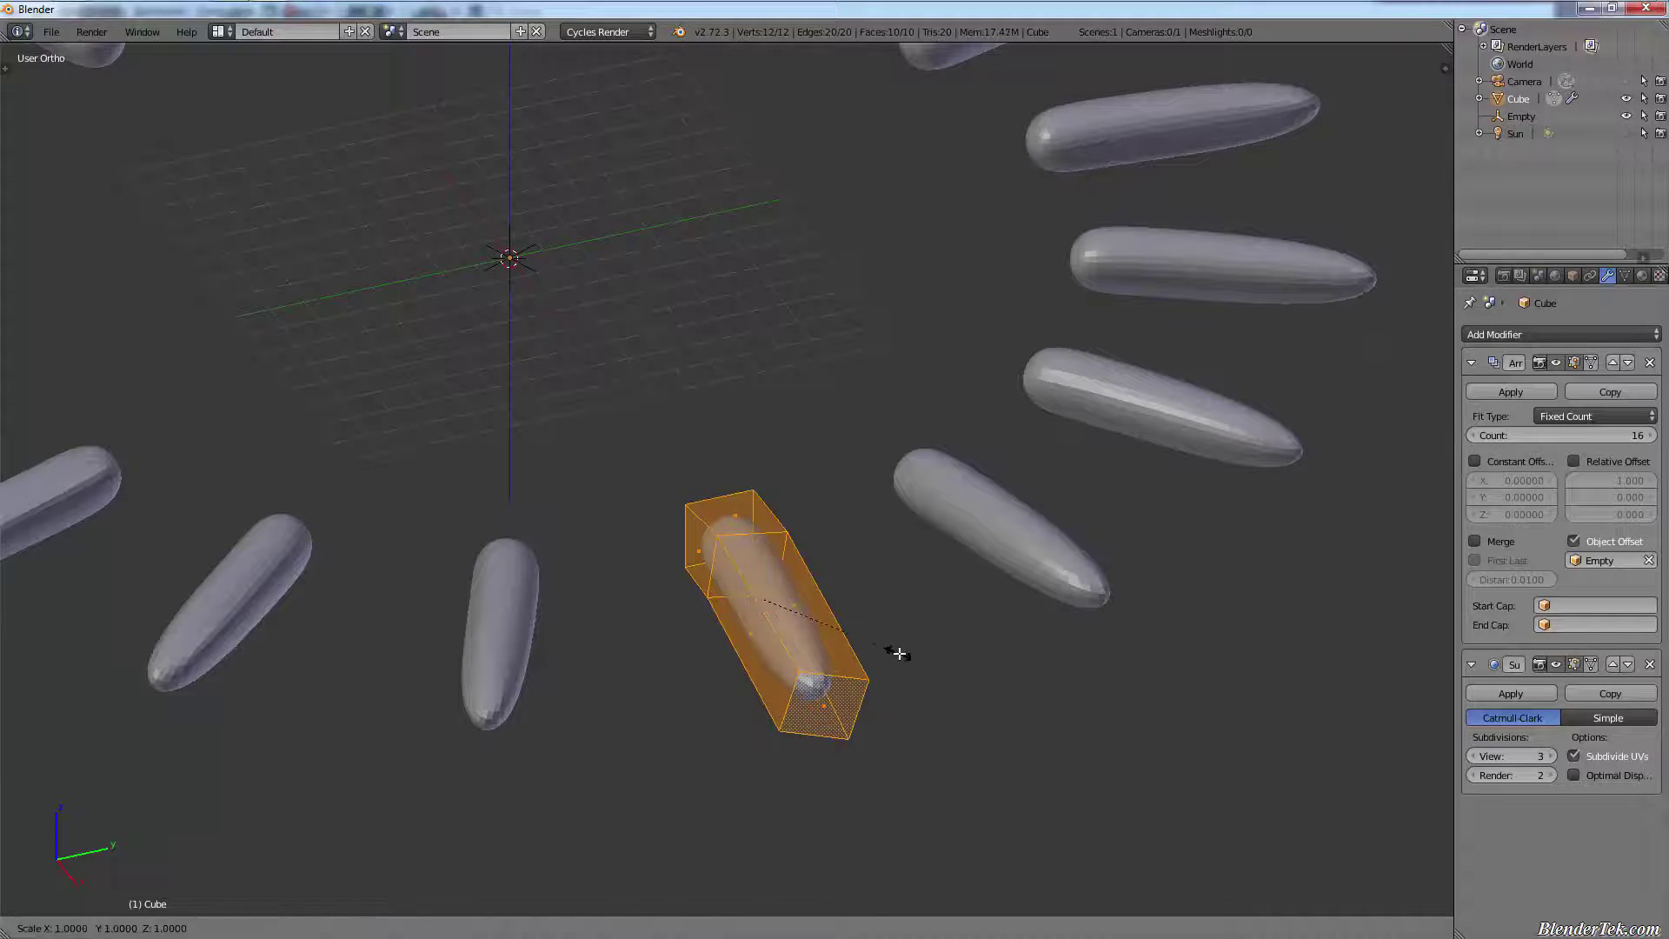
{"action": "key", "text": "y"}
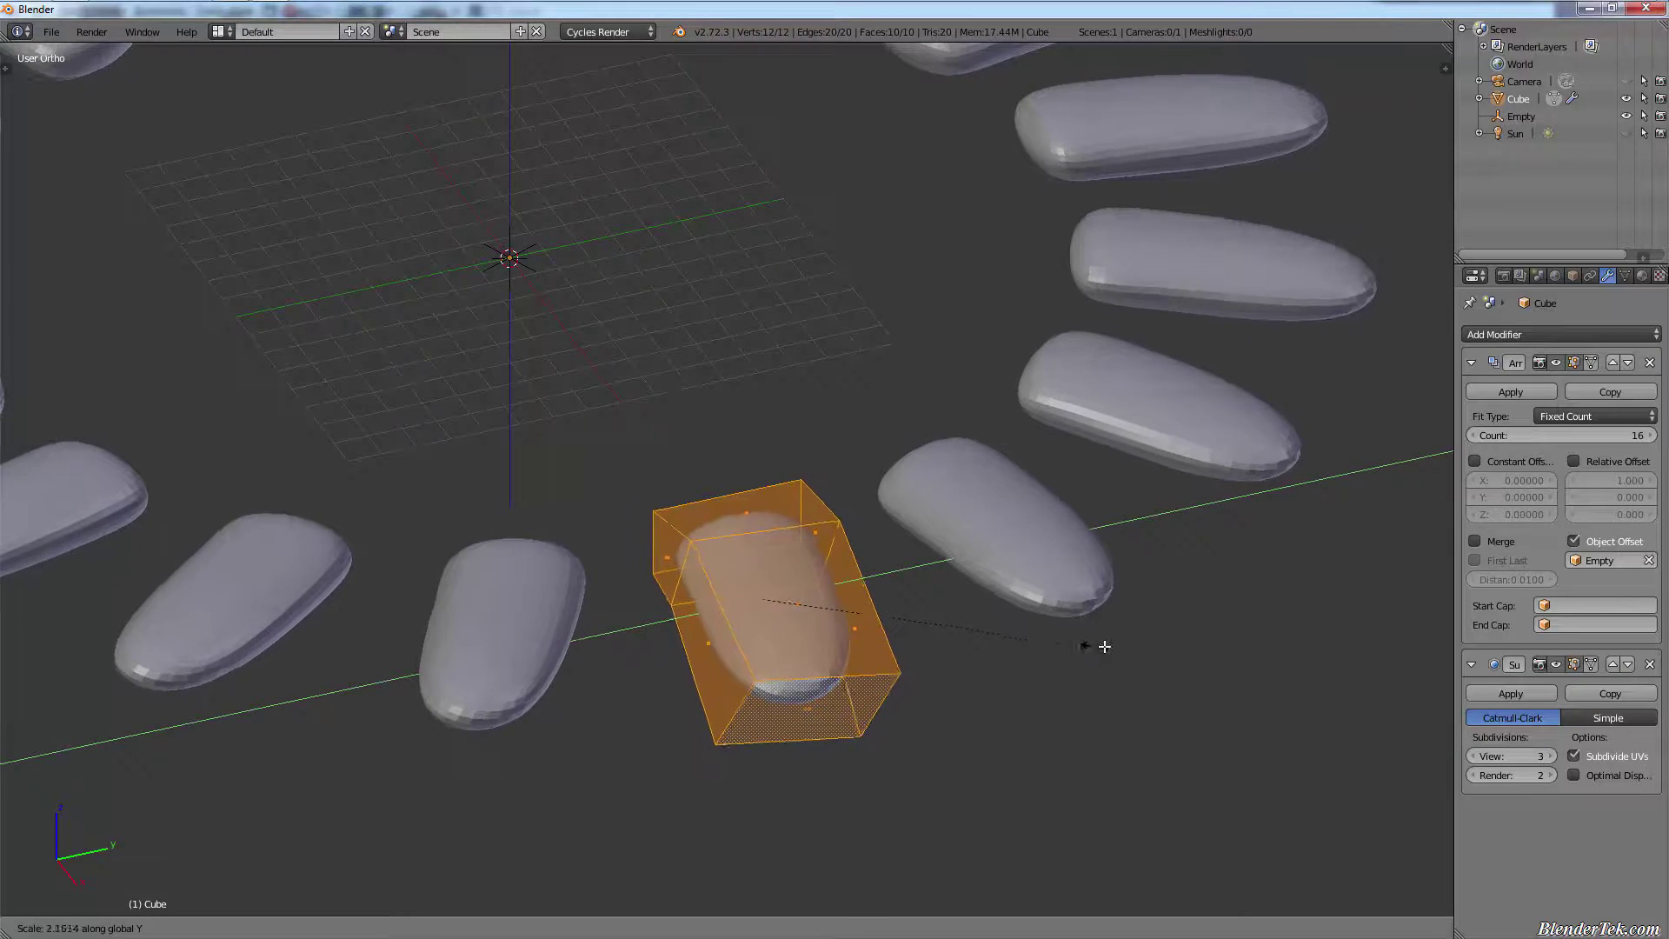
{"action": "left_click", "coordinate": [1118, 644]}
{"action": "key", "text": "a"}
{"action": "scroll", "coordinate": [945, 497], "scroll_direction": "down", "scroll_amount": 5}
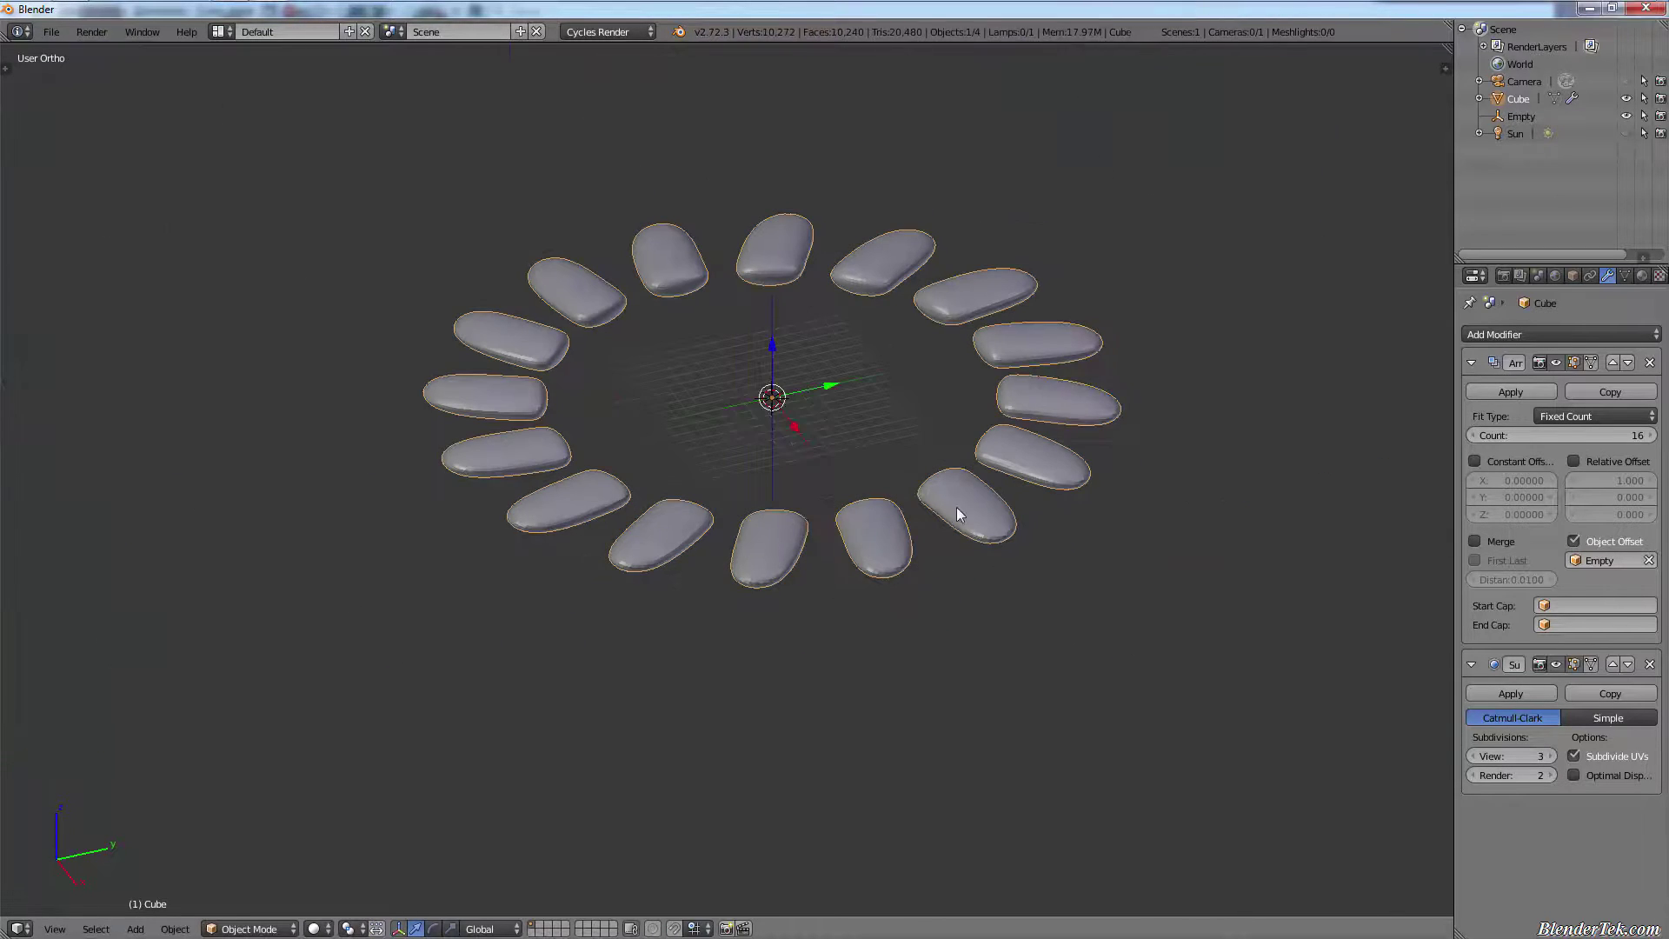
- Rotate the cage's bottom face about -59 degrees so the copies curve into blades
{"action": "scroll", "coordinate": [961, 510], "scroll_direction": "up", "scroll_amount": 1}
{"action": "middle_click_drag", "start_coordinate": [1006, 678], "coordinate": [960, 685]}
{"action": "scroll", "coordinate": [940, 568], "scroll_direction": "down", "scroll_amount": 1}
{"action": "scroll", "coordinate": [941, 568], "scroll_direction": "up", "scroll_amount": 4}
{"action": "scroll", "coordinate": [905, 595], "scroll_direction": "down", "scroll_amount": 3}
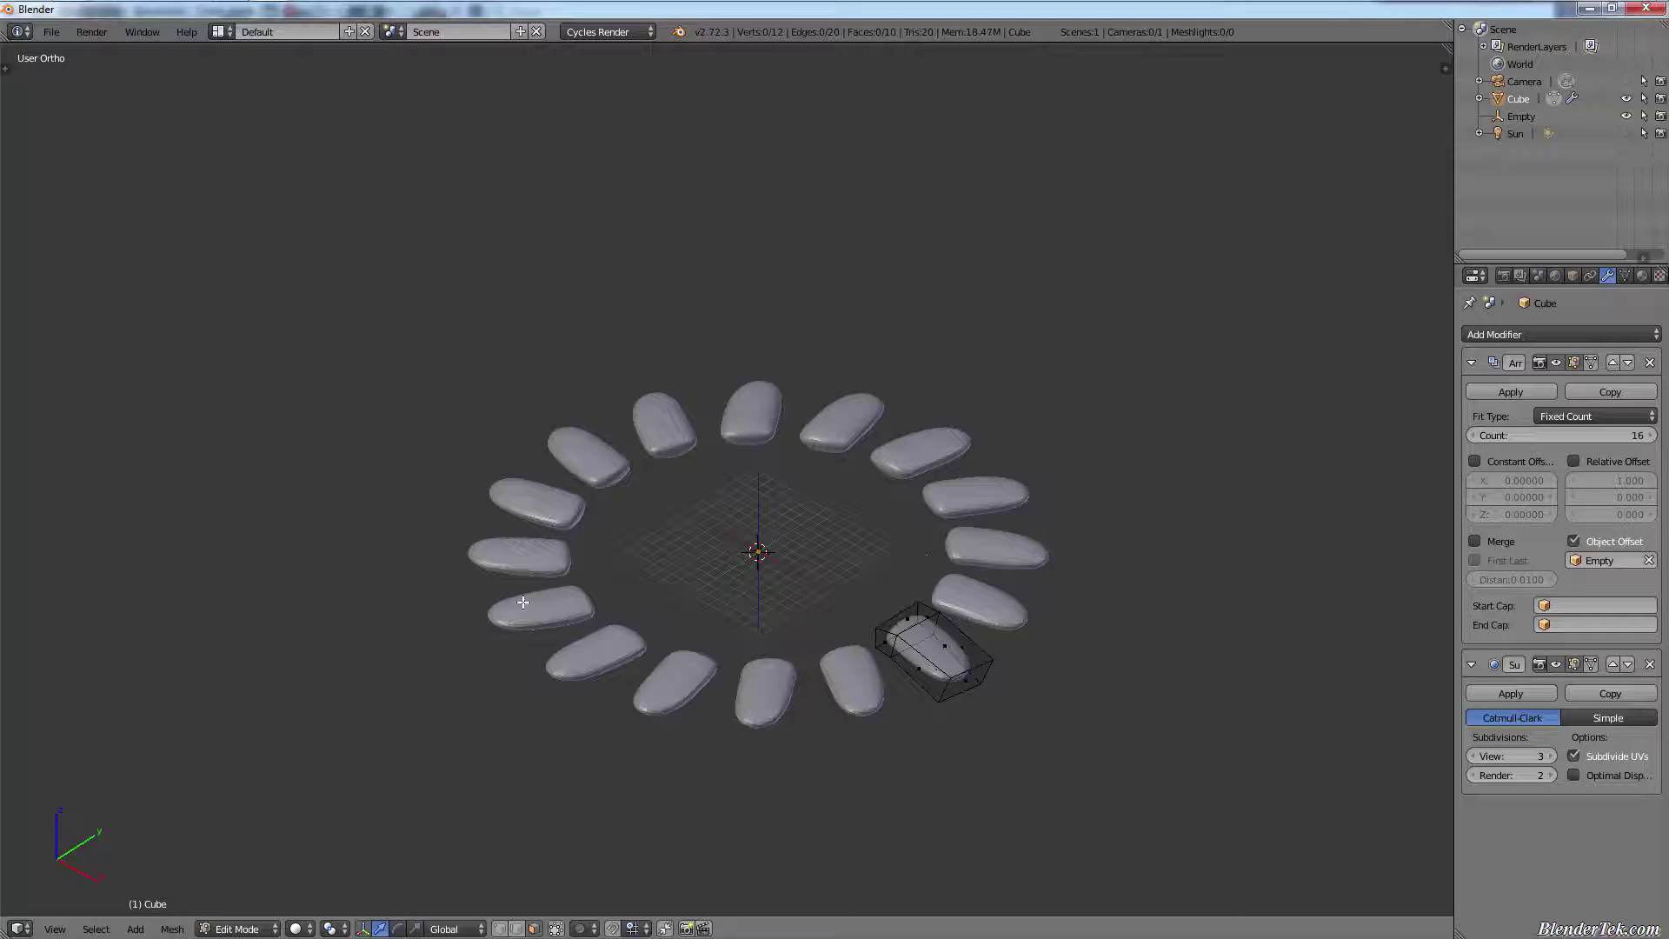
{"action": "scroll", "coordinate": [770, 585], "scroll_direction": "up", "scroll_amount": 1}
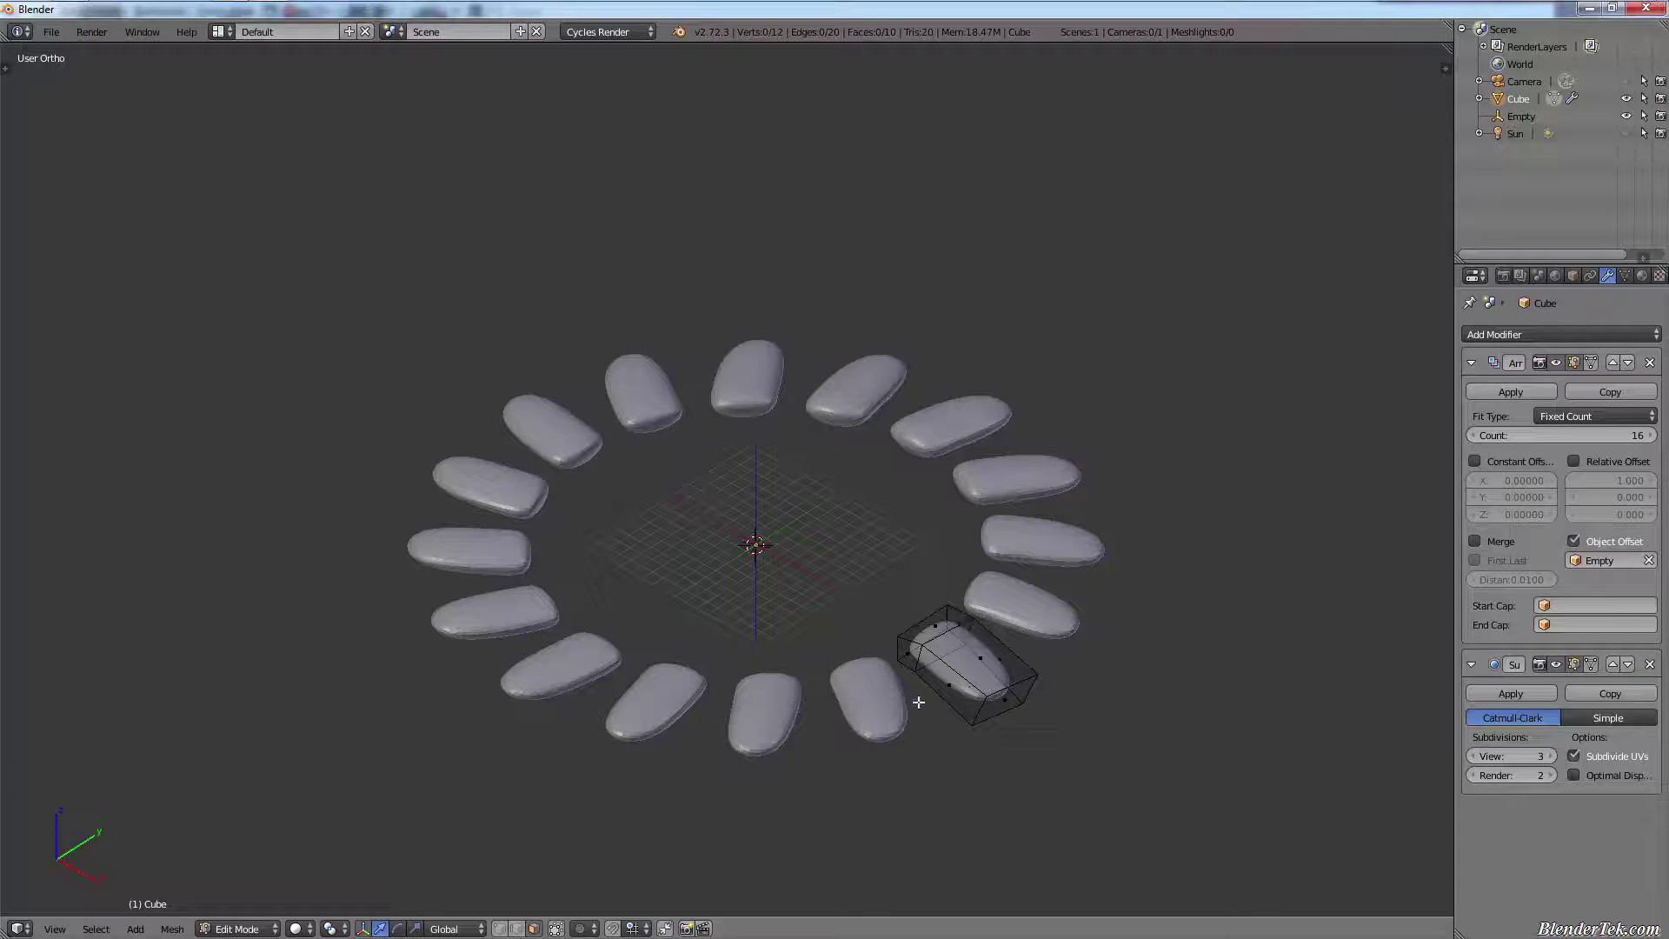
{"action": "scroll", "coordinate": [922, 703], "scroll_direction": "up", "scroll_amount": 5}
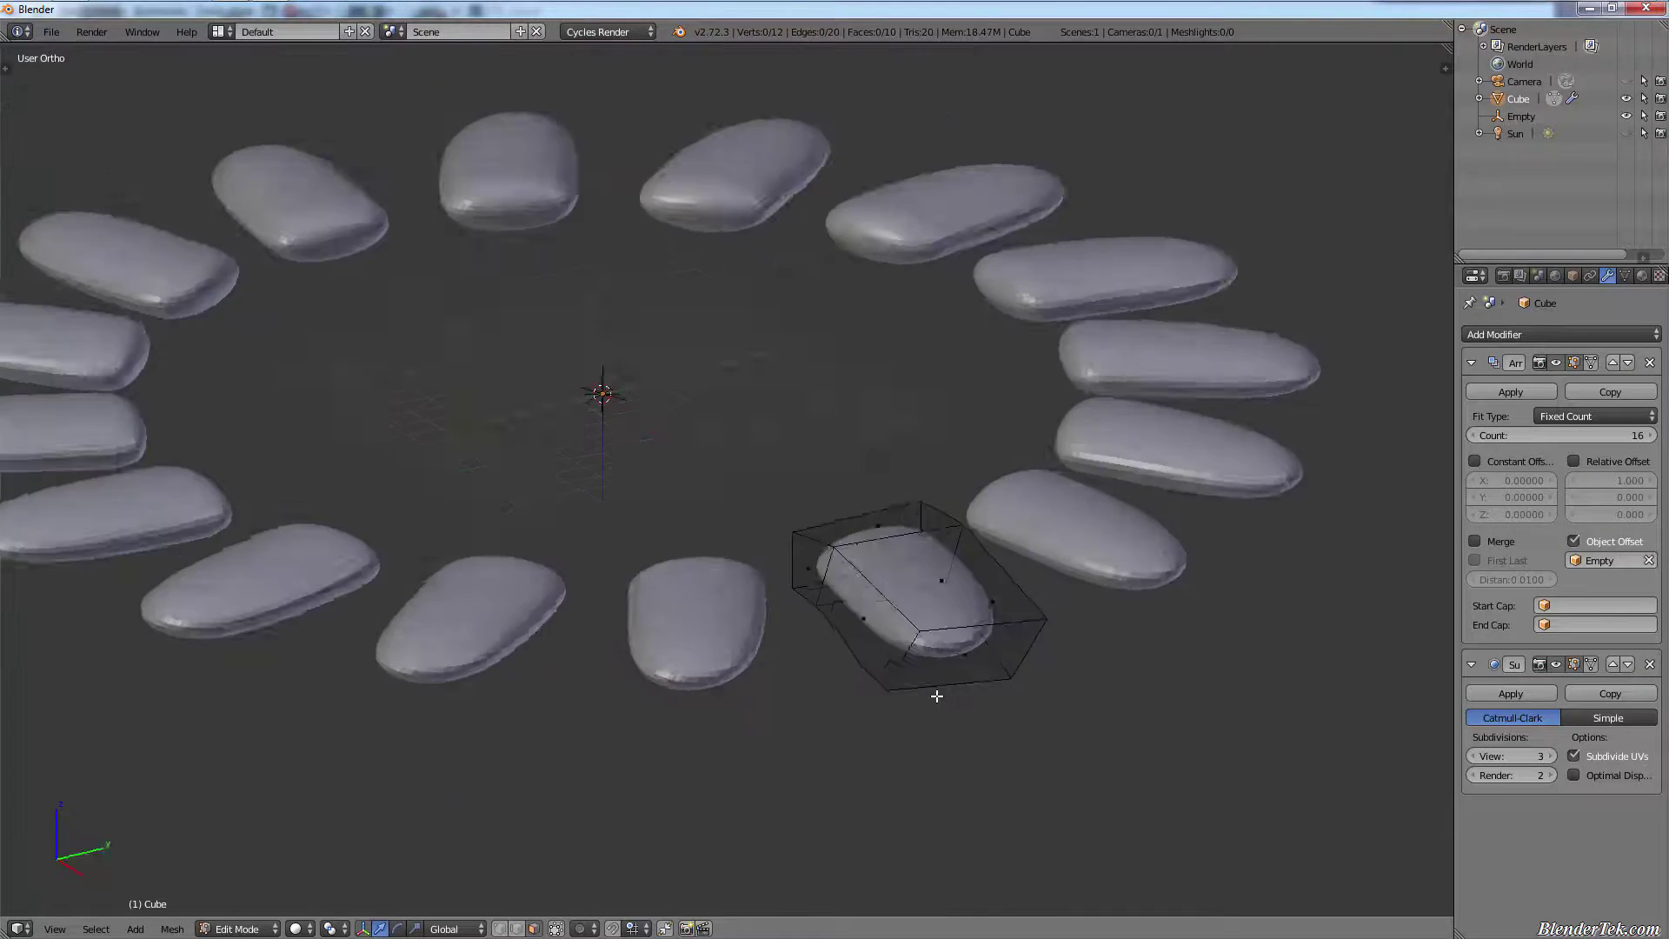
{"action": "middle_click_drag", "start_coordinate": [936, 696], "coordinate": [1052, 700]}
{"action": "right_click", "coordinate": [1059, 702]}
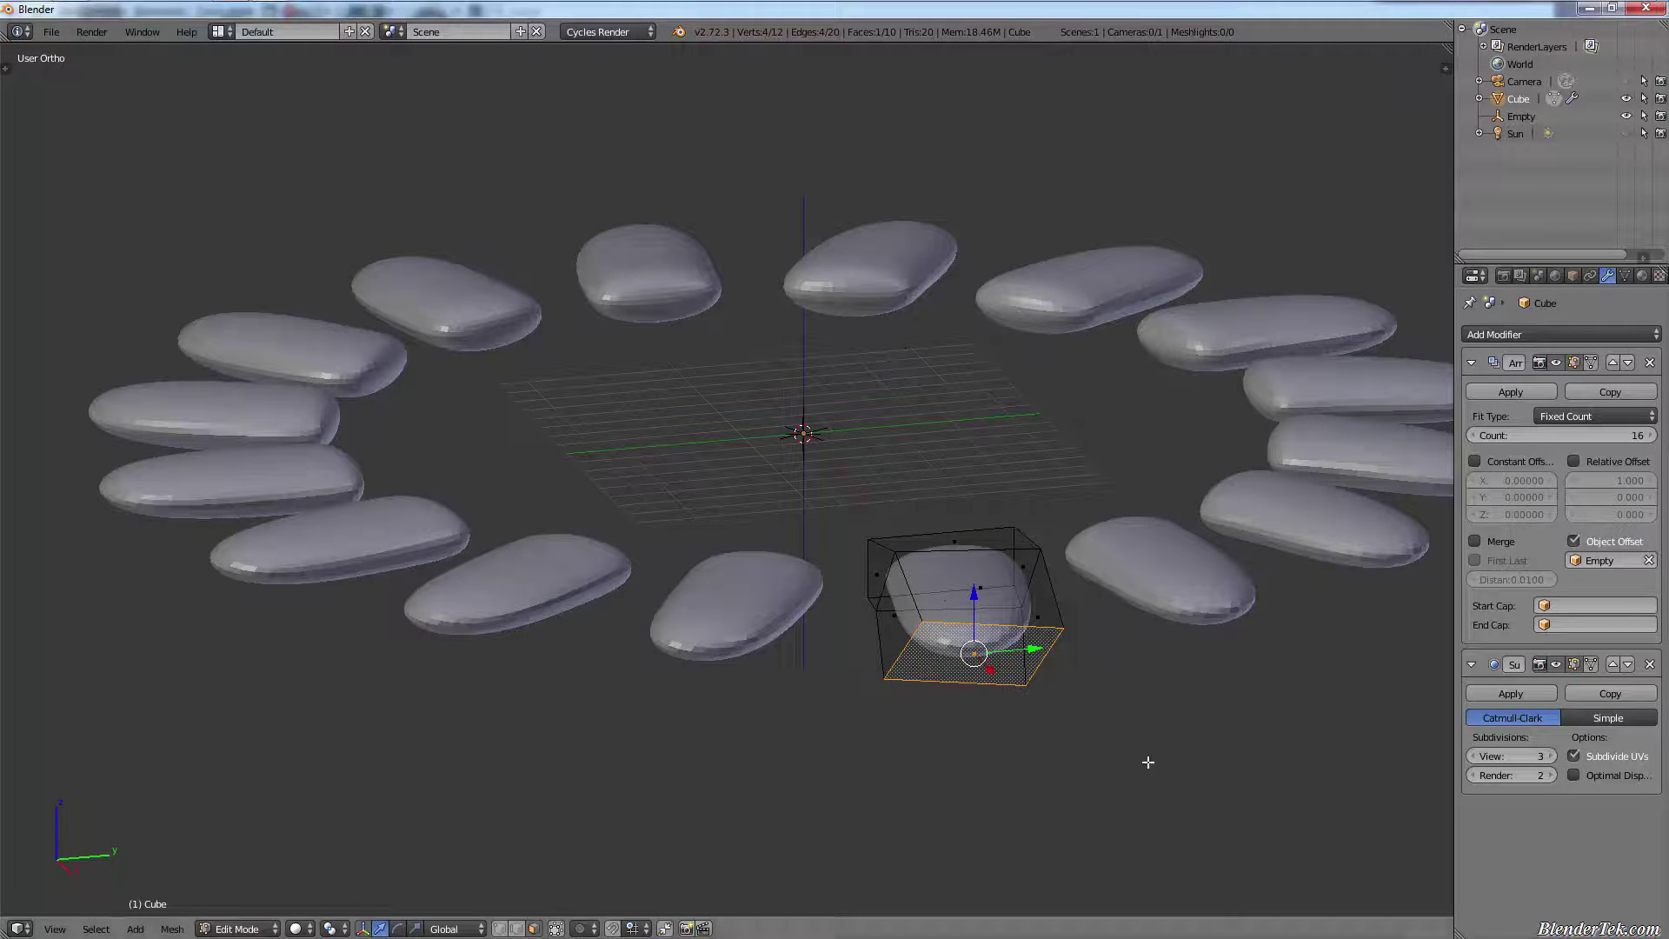
{"action": "key", "text": "r"}
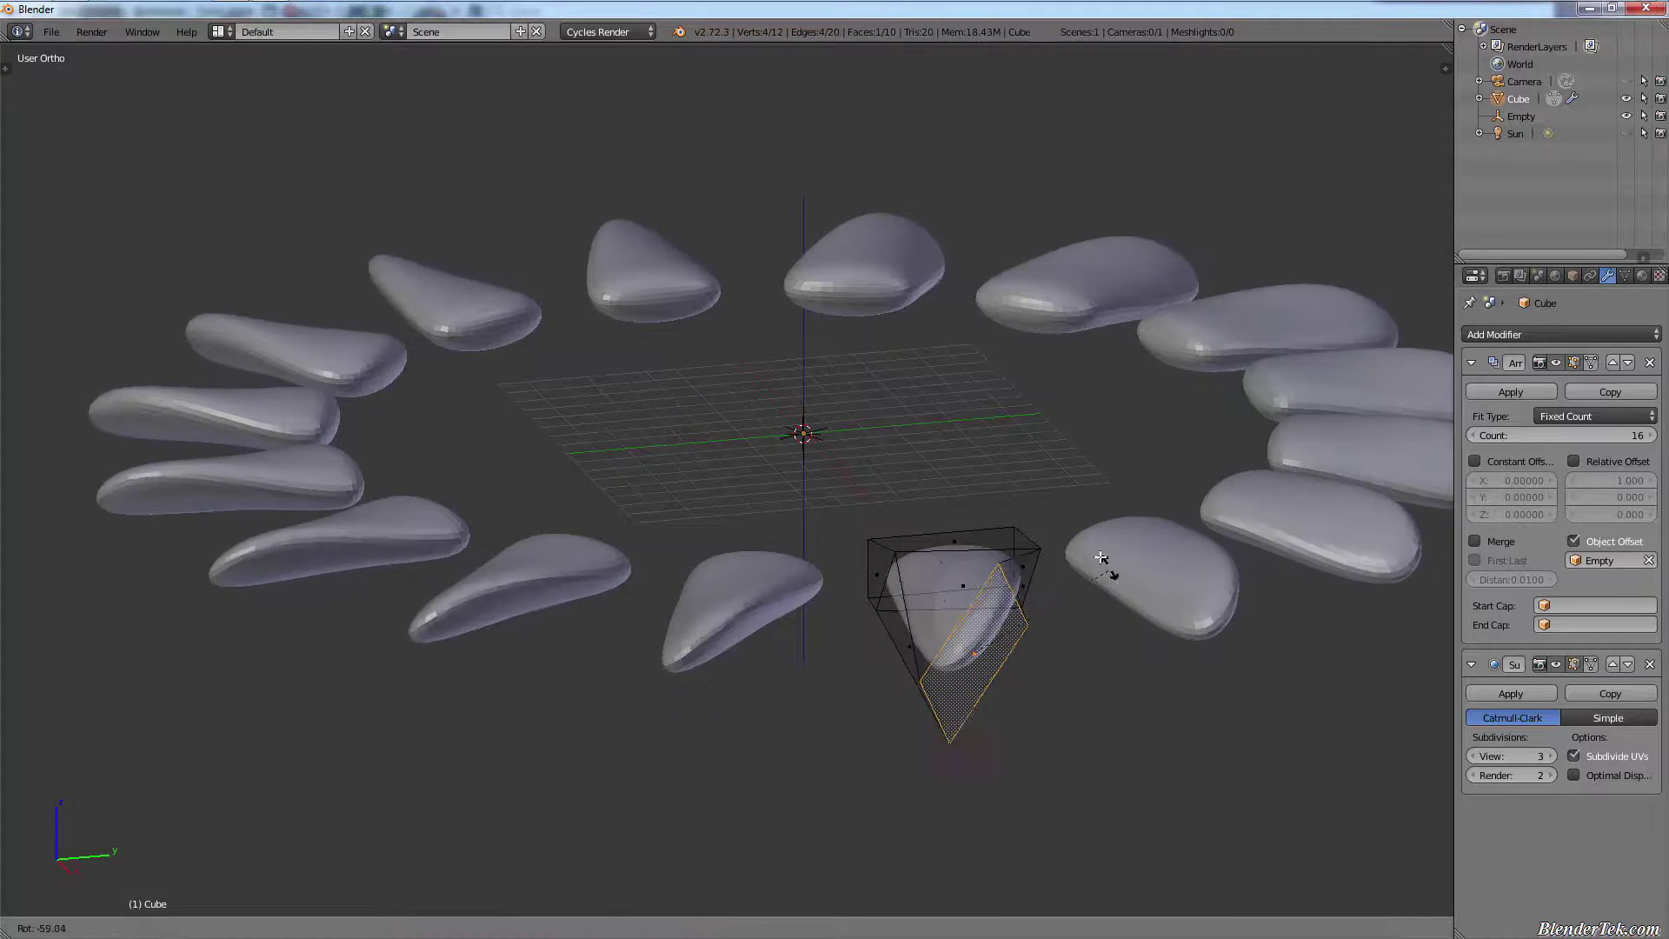
{"action": "left_click", "coordinate": [1087, 543]}
- Select the cage's top face and narrow left side face, then orbit around the ring
{"action": "right_click", "coordinate": [950, 567]}
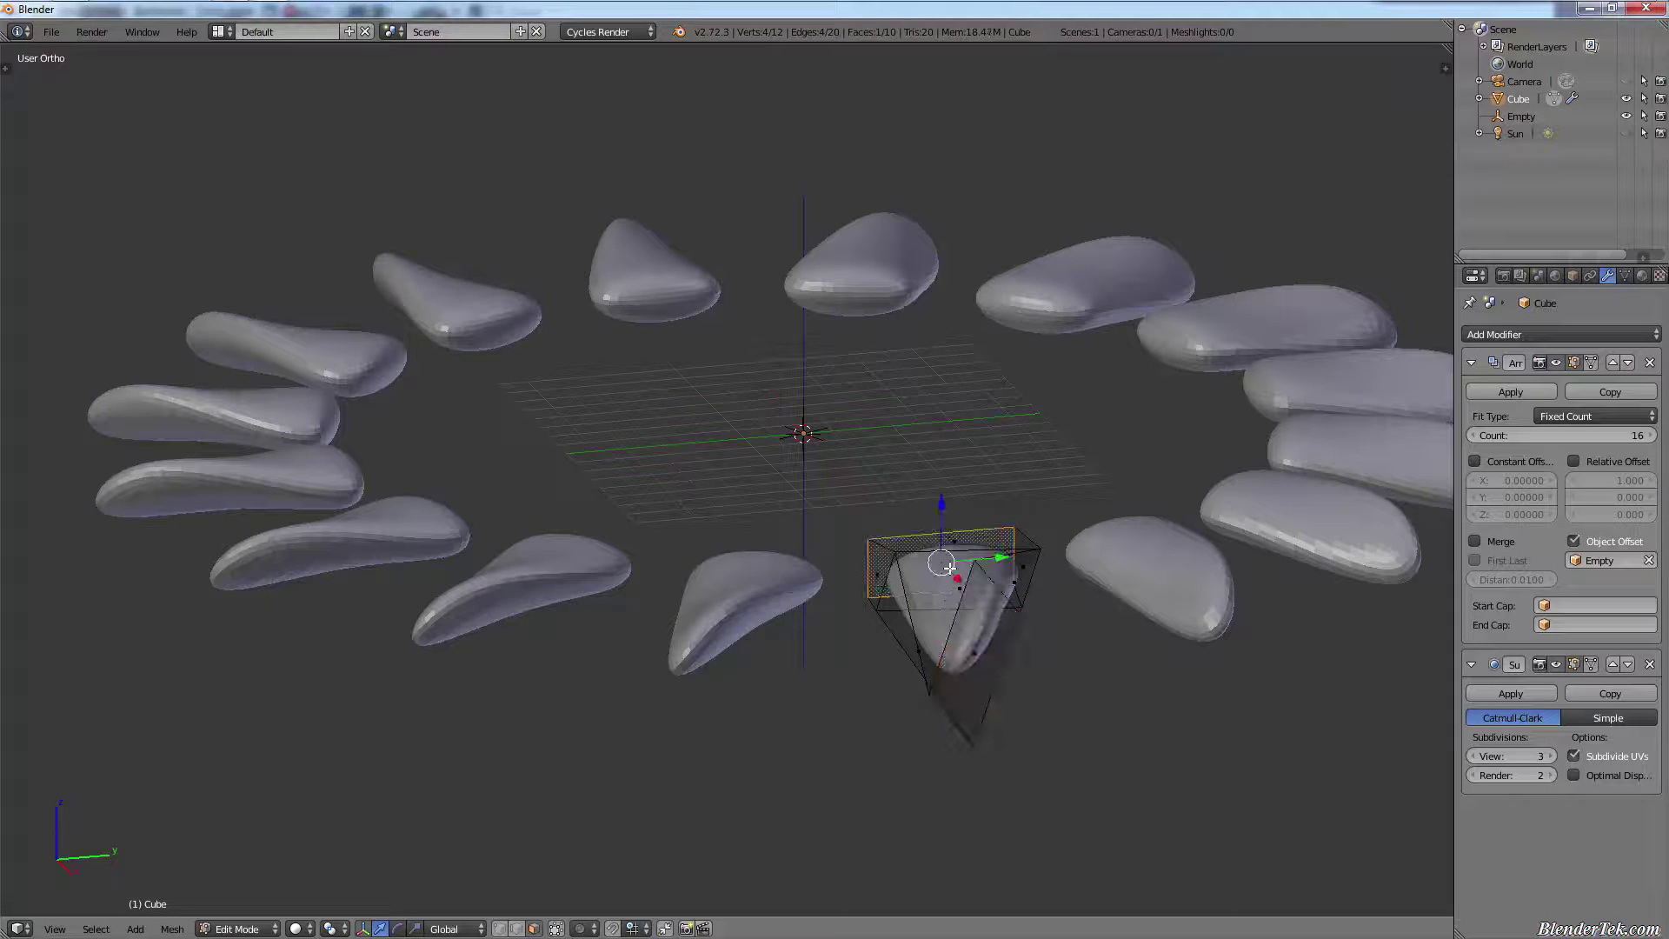
{"action": "right_click", "coordinate": [884, 591]}
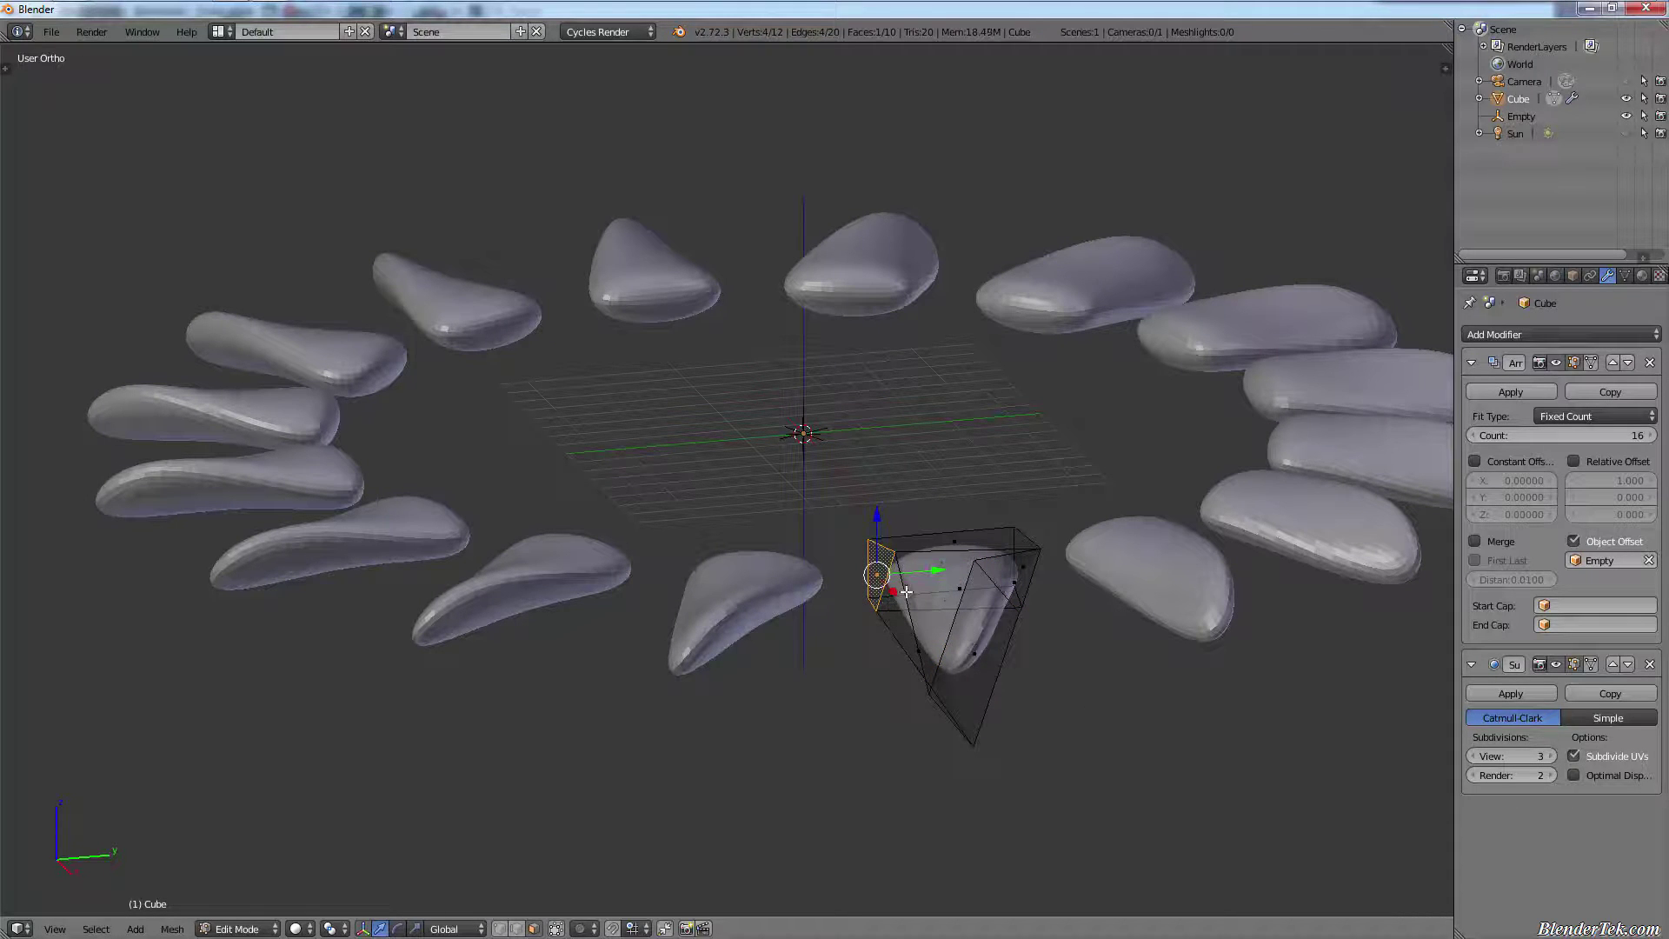
{"action": "middle_click_drag", "start_coordinate": [1147, 585], "coordinate": [1084, 653]}
{"action": "key", "text": "Tab"}
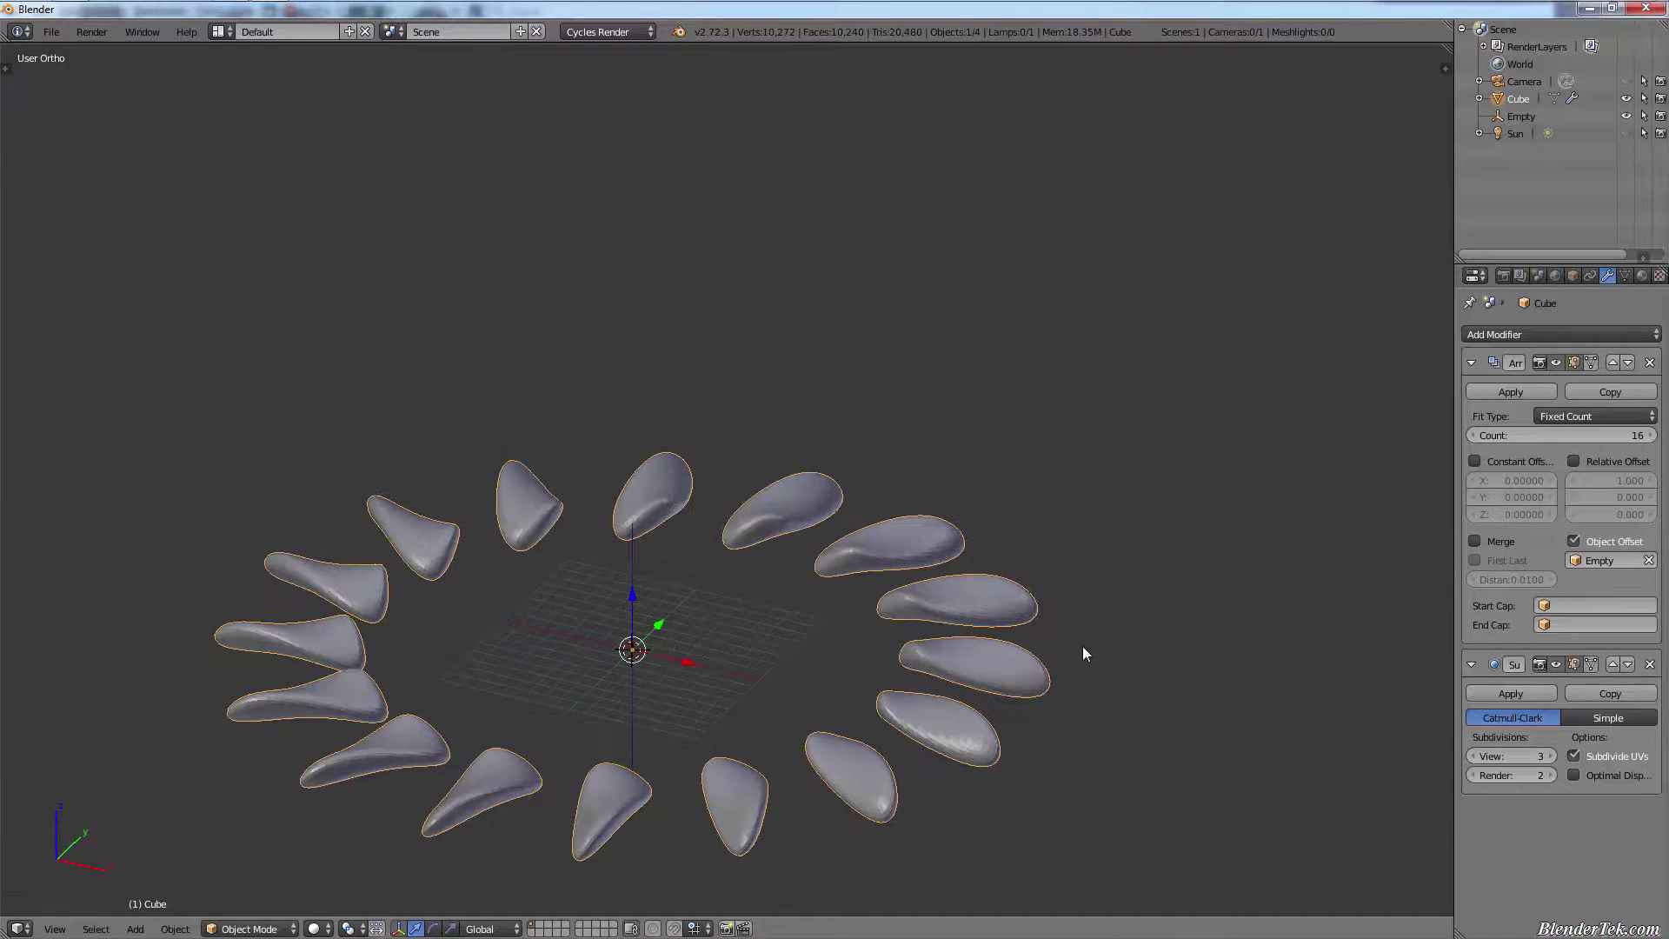